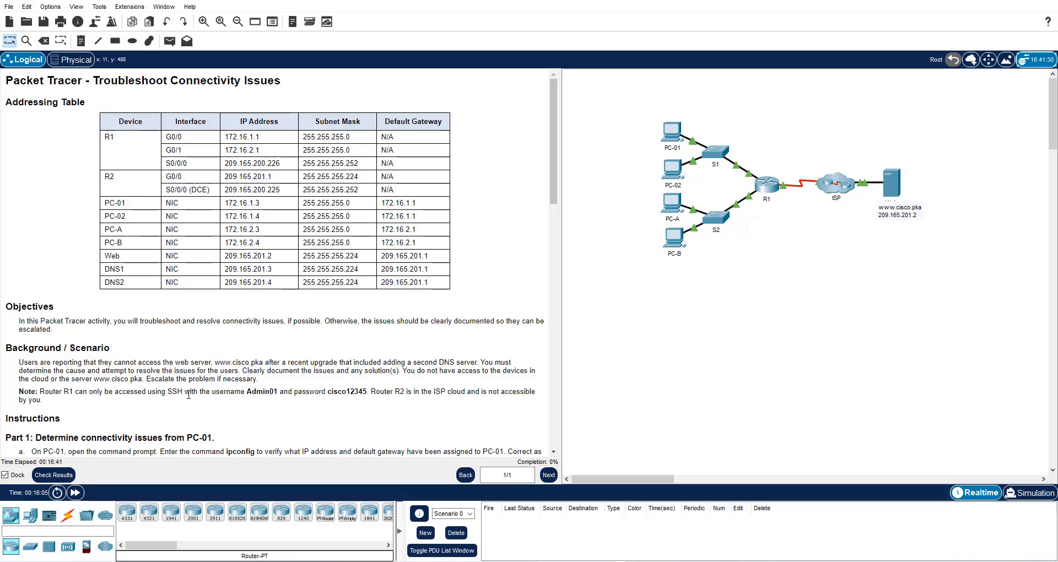
# Read through the activity's scenario and Part 1 instructions, and try to open router R1's CLI directly
pyautogui.scroll(-6, 188, 395)
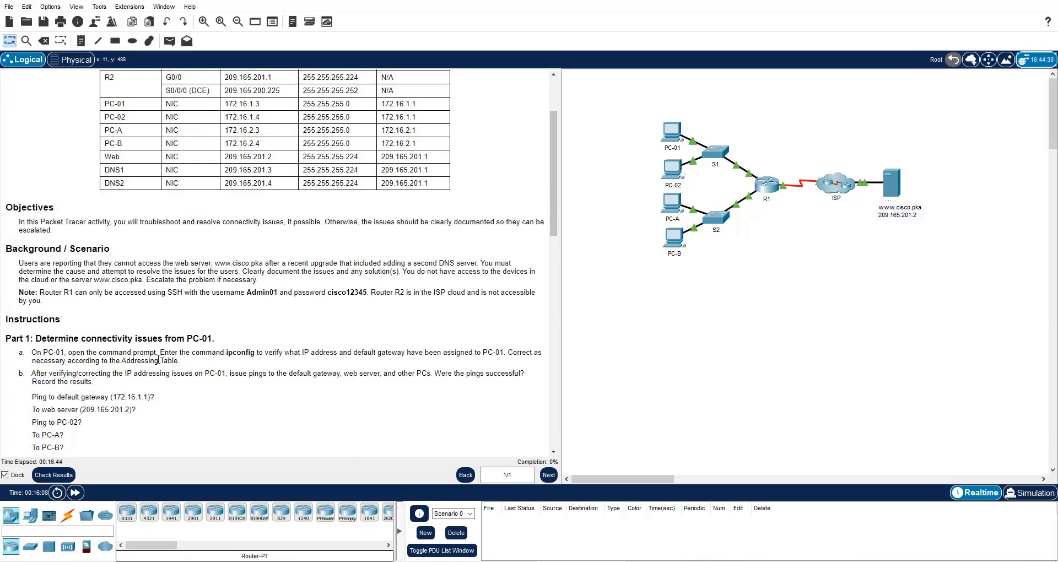
pyautogui.scroll(-1, 142, 346)
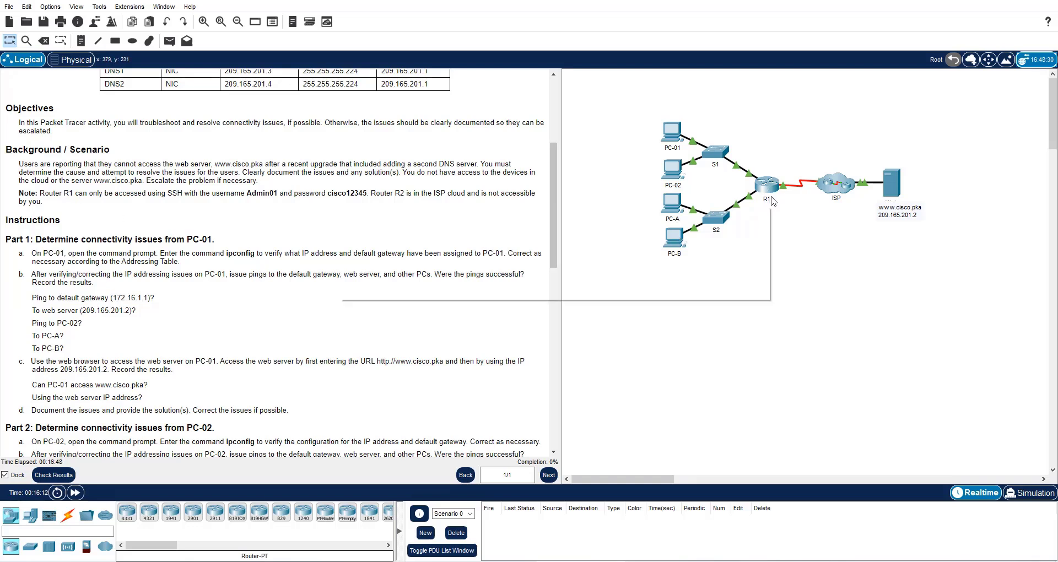
pyautogui.moveTo(773, 198)
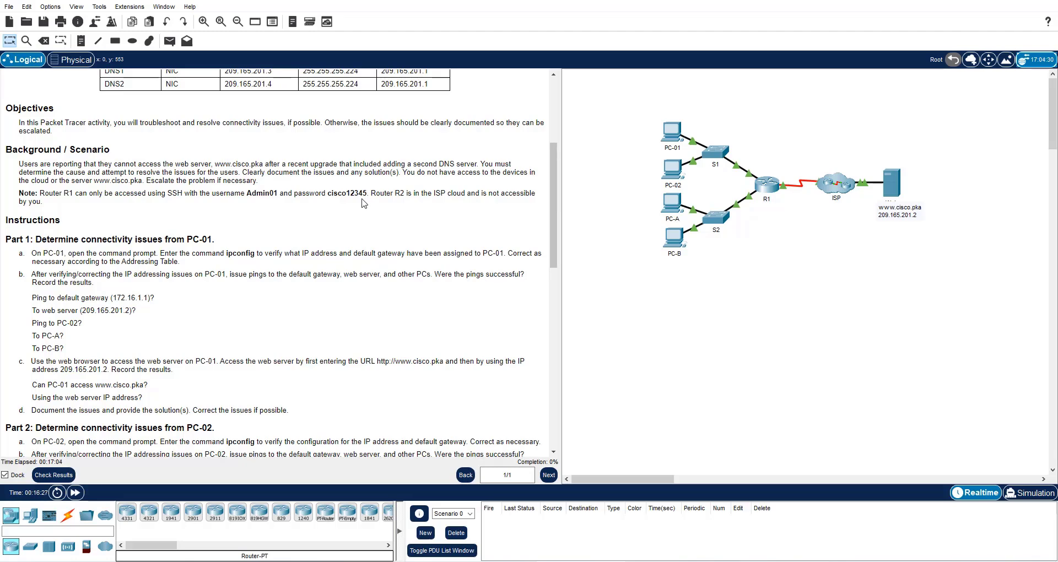
pyautogui.click(768, 191)
pyautogui.click(418, 109)
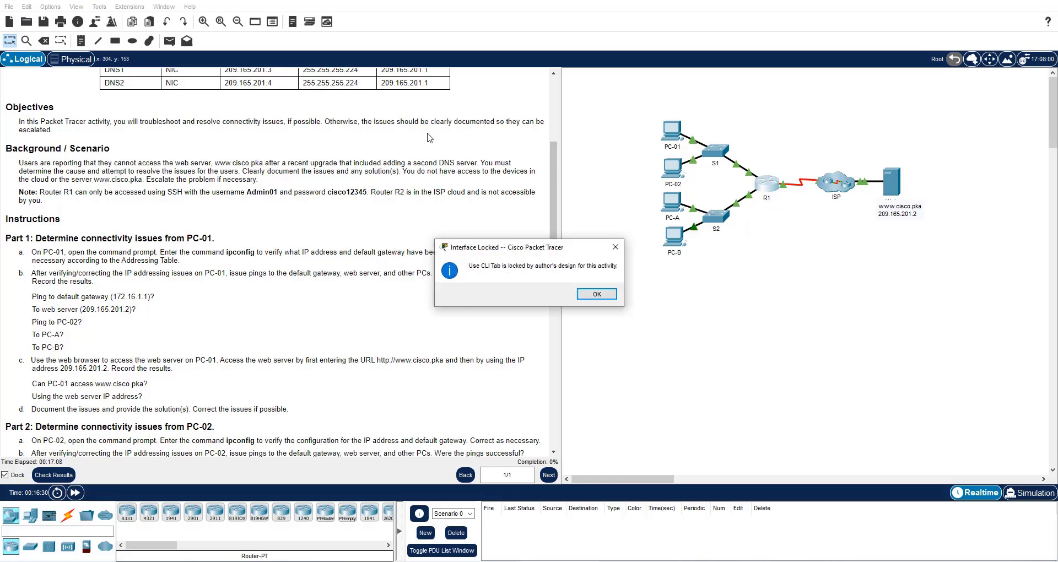
pyautogui.click(615, 249)
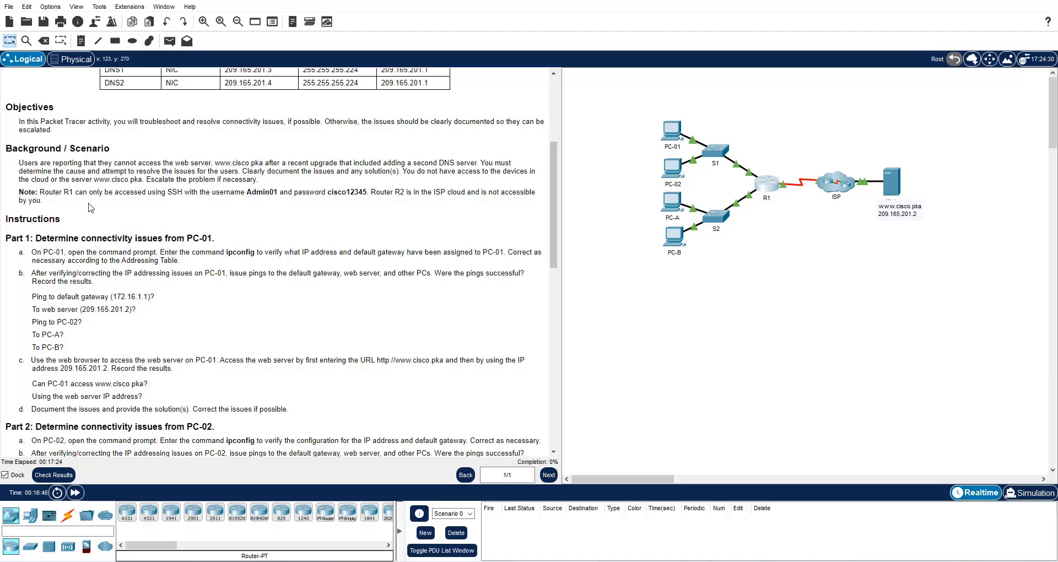
# Open PC-01's command prompt, run ipconfig, and move its window clear of the instructions
pyautogui.scroll(-3, 11, 136)
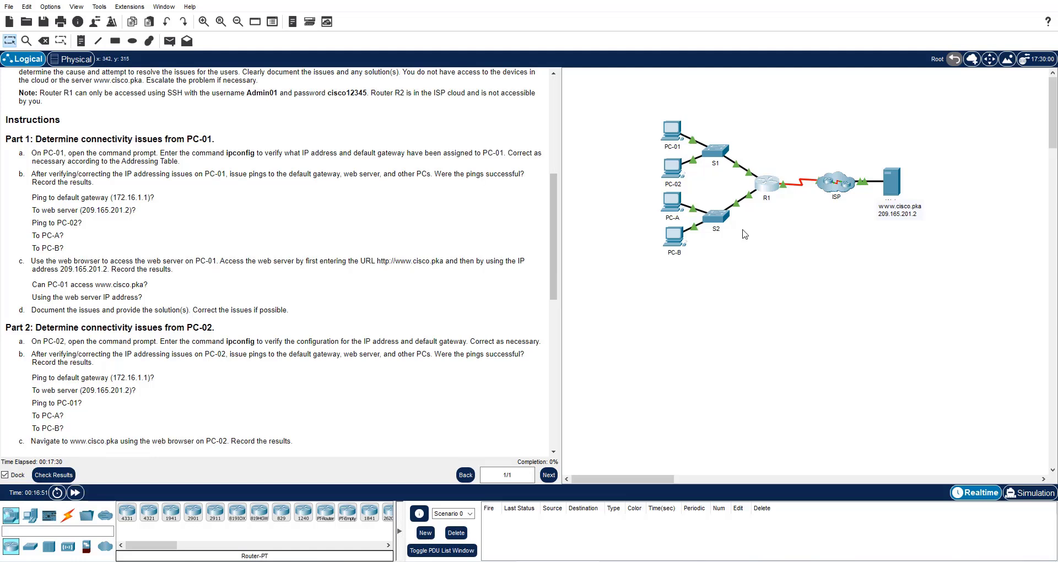
pyautogui.click(677, 141)
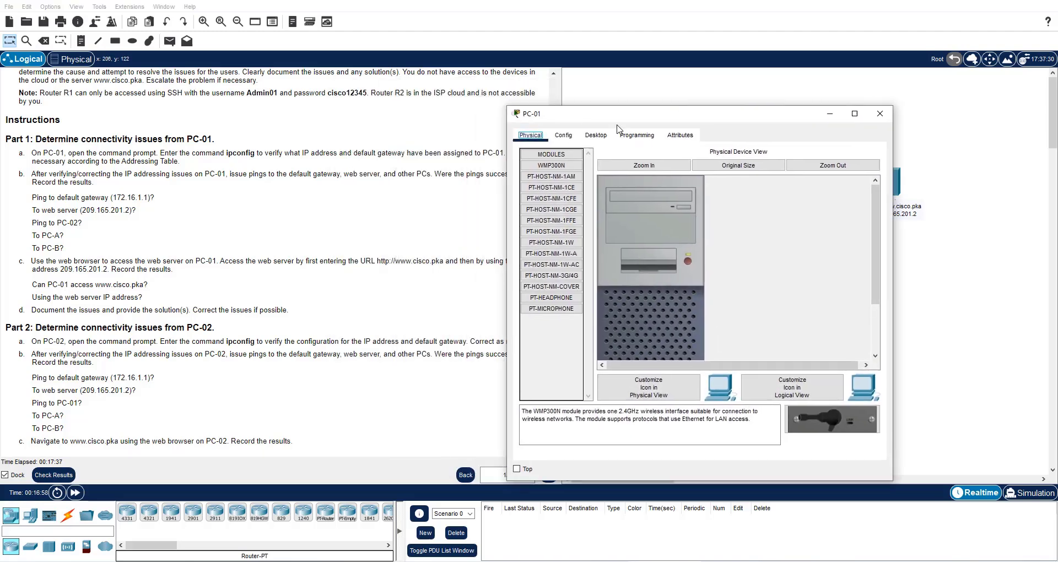
pyautogui.click(595, 135)
pyautogui.click(780, 205)
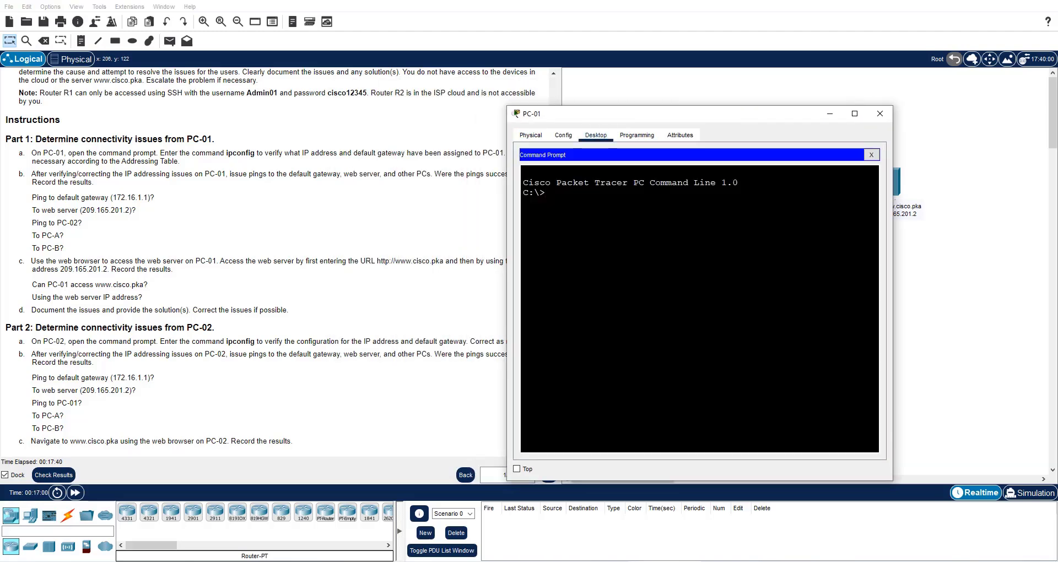
pyautogui.write('ipconfig')
pyautogui.press('Return')
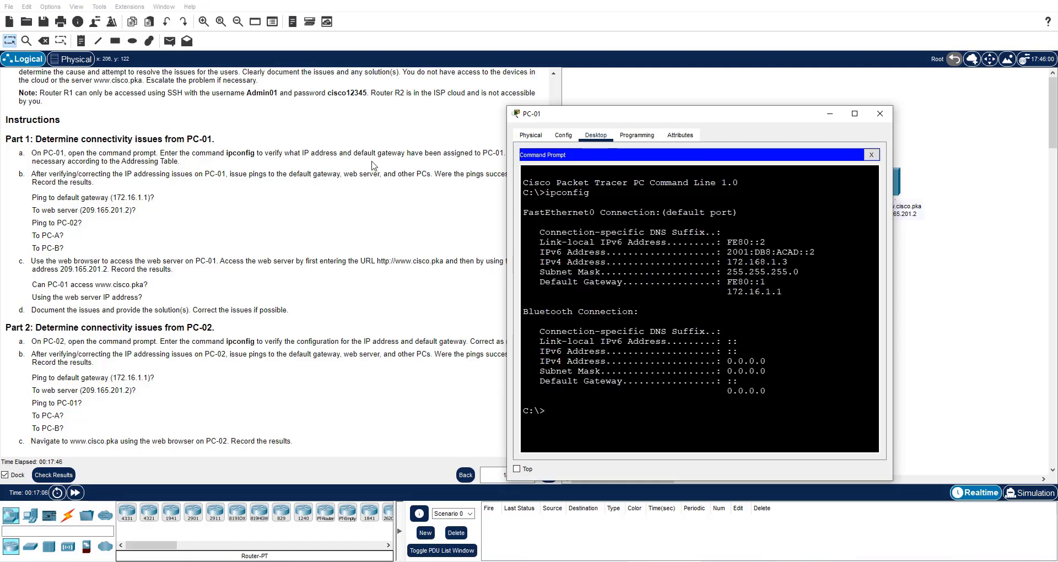
pyautogui.moveTo(579, 118); pyautogui.dragTo(629, 98)
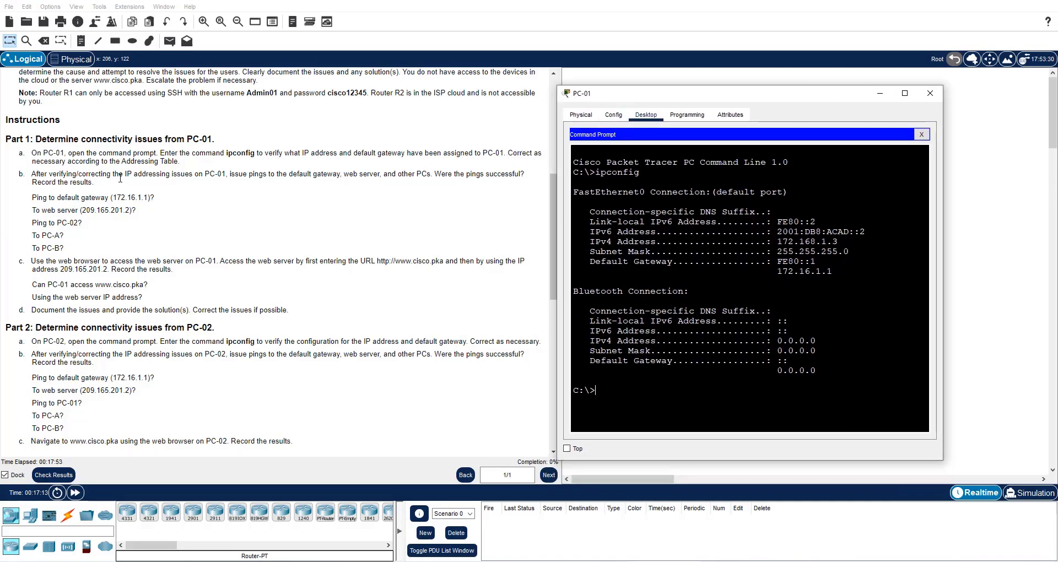
# Compare PC-01's IPv4 address, subnet mask and default gateway with the Addressing Table
pyautogui.scroll(10, 157, 170)
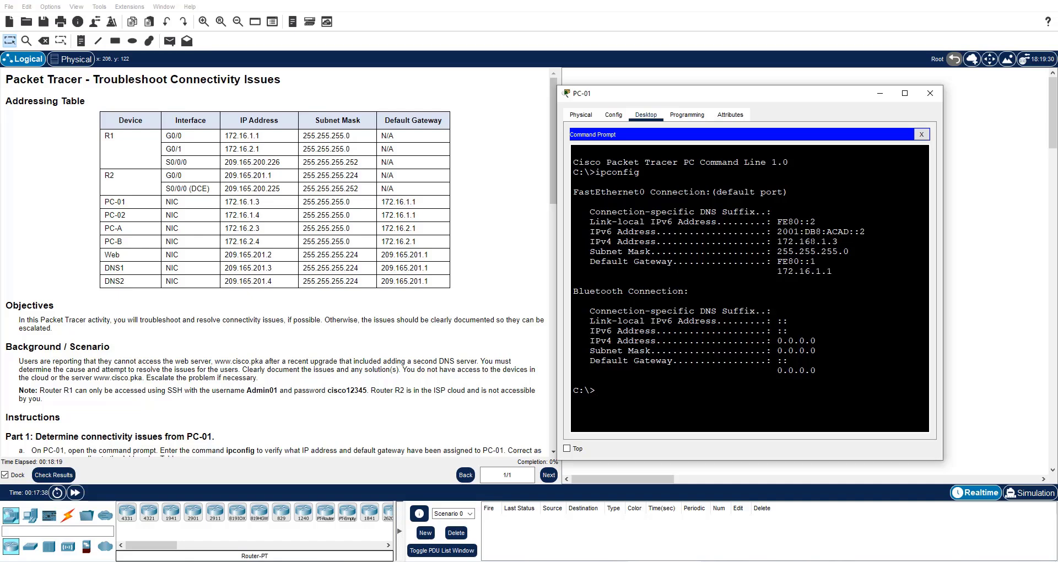
pyautogui.moveTo(810, 242); pyautogui.dragTo(815, 242)
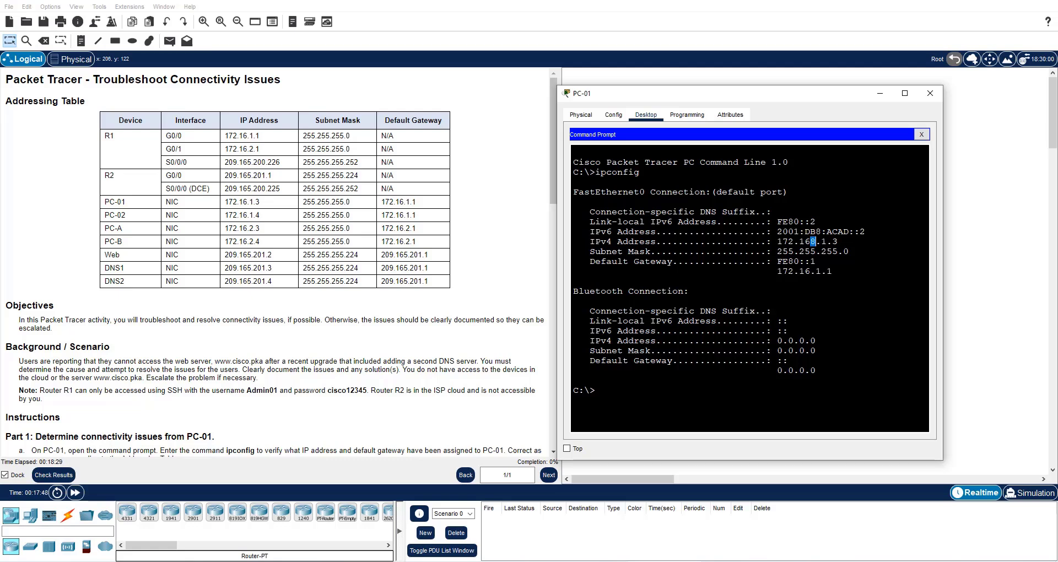
pyautogui.moveTo(777, 252); pyautogui.dragTo(849, 252)
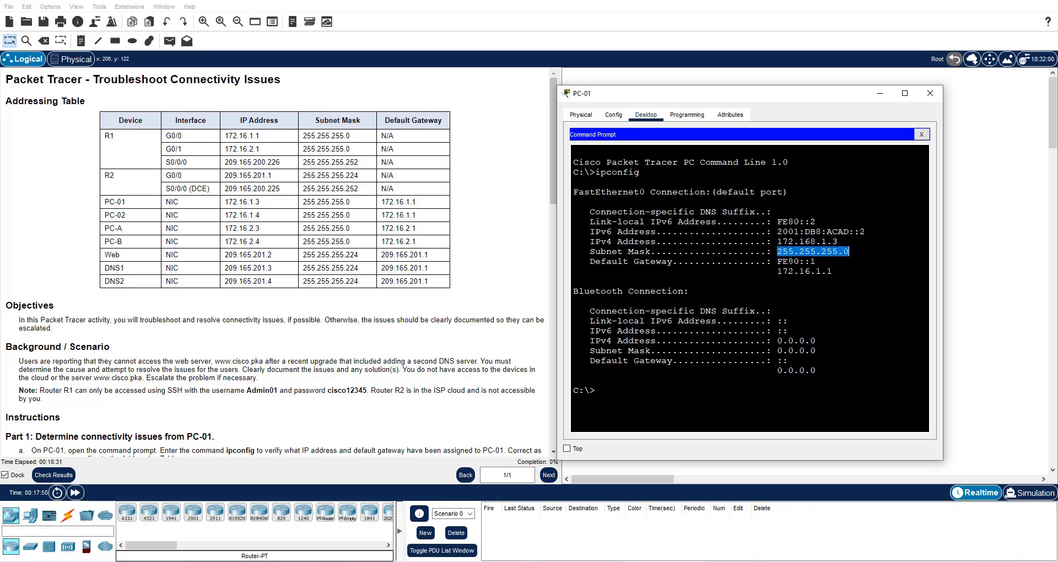
pyautogui.moveTo(777, 271); pyautogui.dragTo(827, 272)
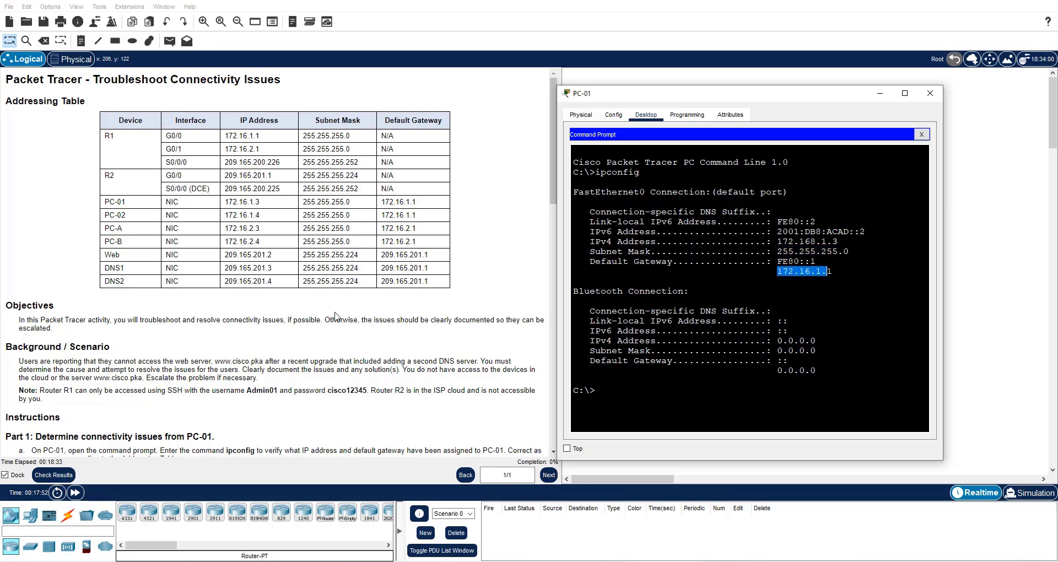
# Close the command prompt and correct PC-01's static IPv4 address to 172.16.1.3 in its IP configuration
pyautogui.scroll(-3, 165, 389)
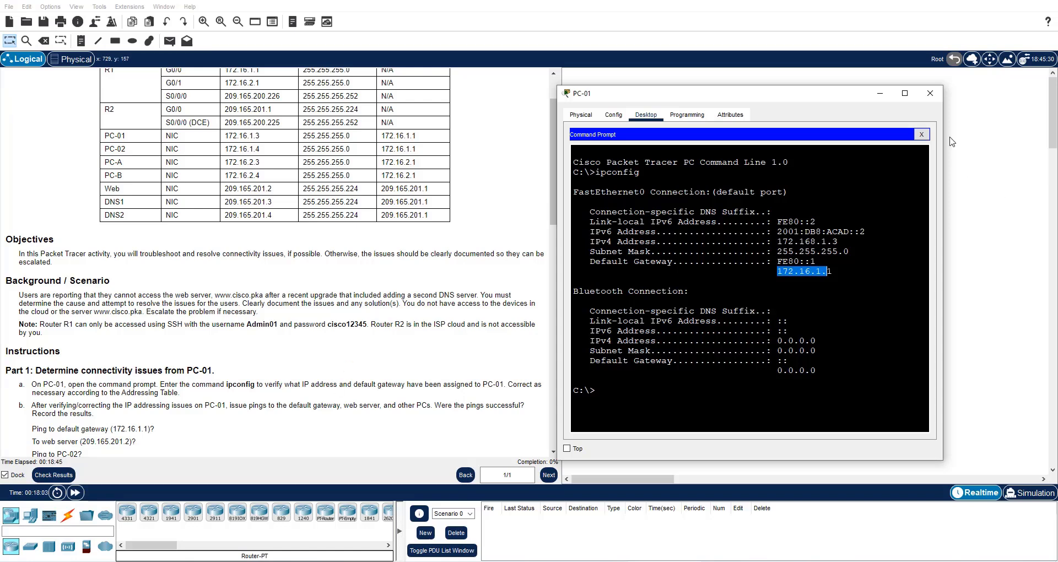
pyautogui.click(922, 134)
pyautogui.click(609, 169)
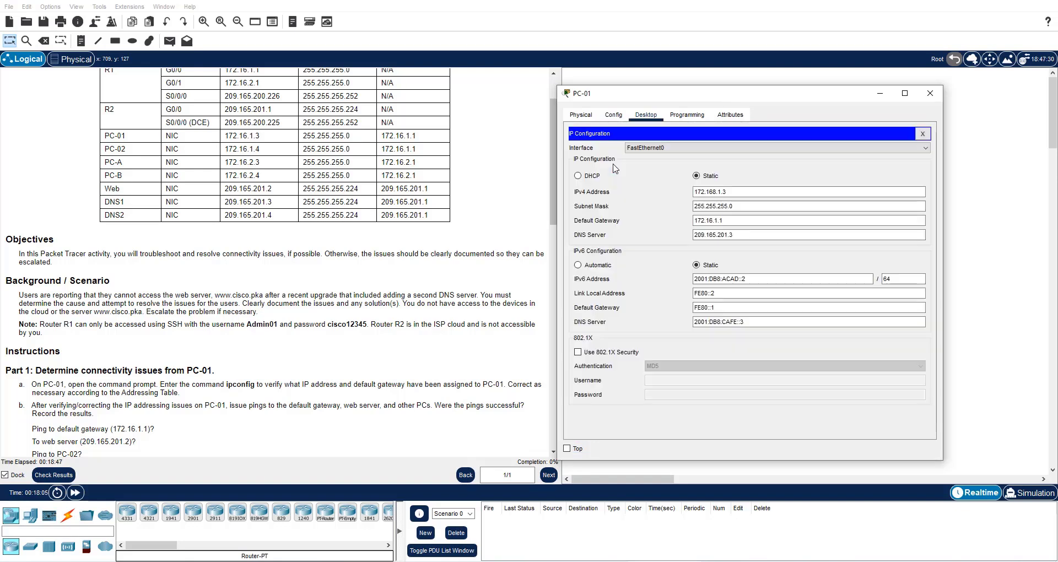
pyautogui.click(716, 193)
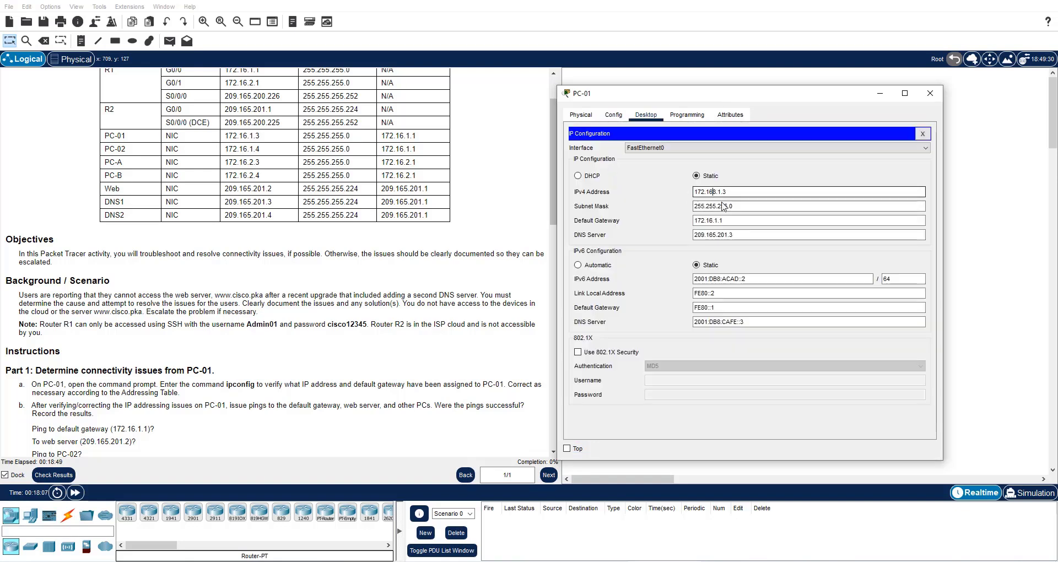
pyautogui.press('Right')
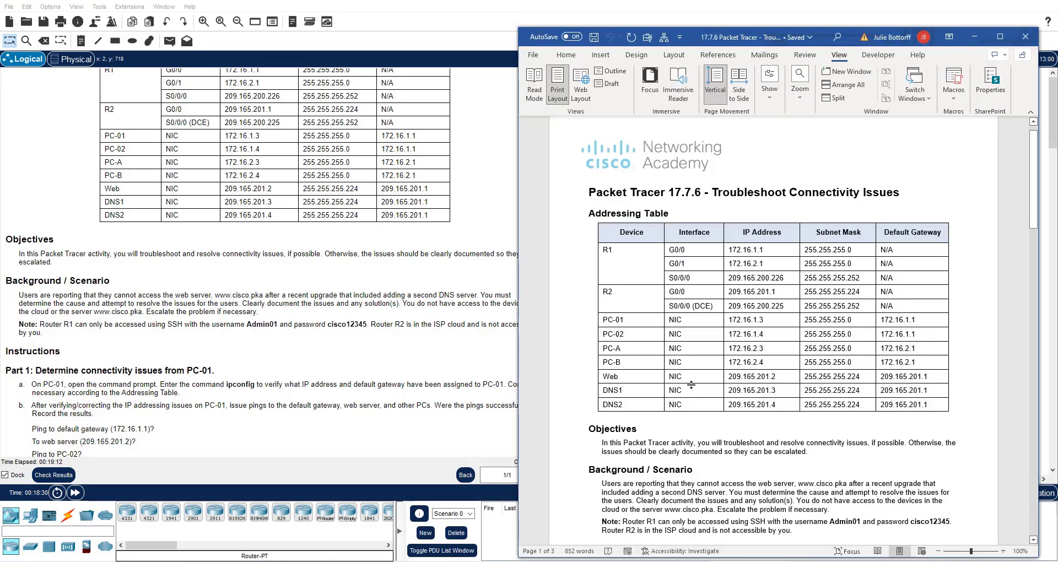
# In the Word lab document, review the Part 1 instructions and answer placeholders for PC-01
pyautogui.scroll(-6, 717, 300)
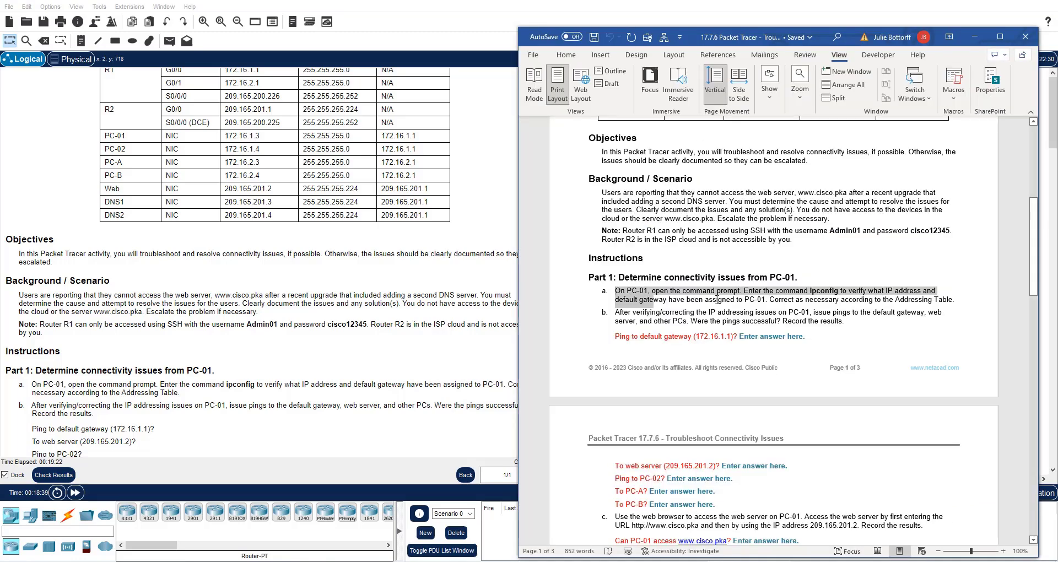
pyautogui.tripleClick(717, 299)
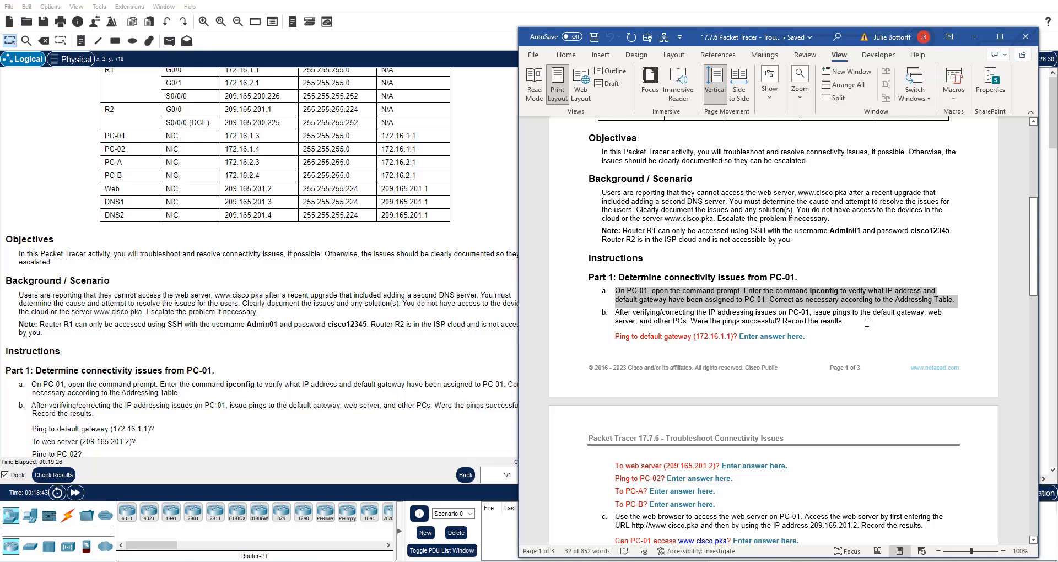
pyautogui.scroll(-2, 859, 323)
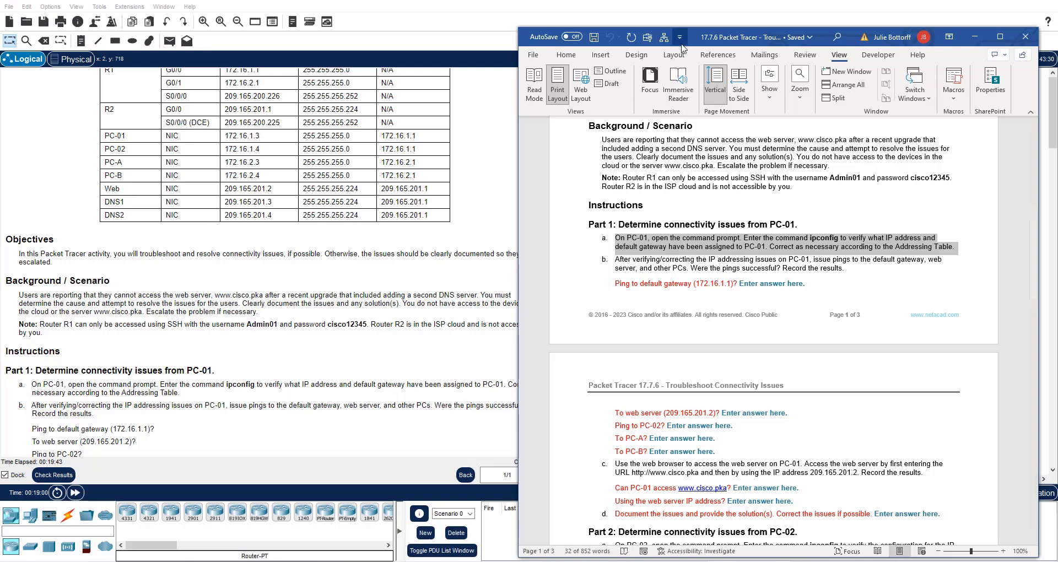
# Switch back to Packet Tracer, run ipconfig in PC-01's command prompt, and ping the default gateway 172.16.1.1
pyautogui.click(408, 283)
pyautogui.click(668, 132)
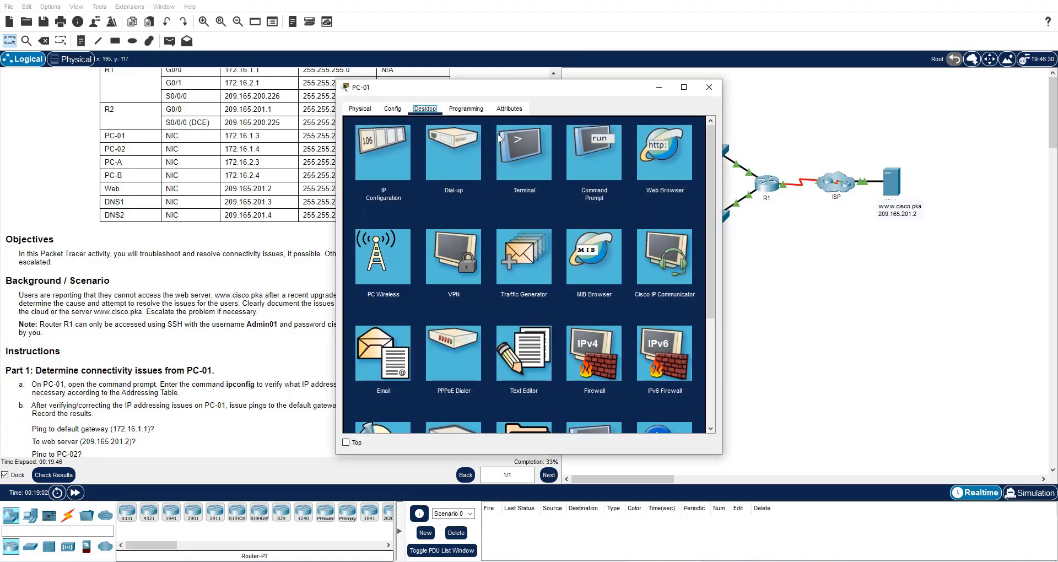
pyautogui.click(590, 147)
pyautogui.write('ipconfig')
pyautogui.press('Return')
pyautogui.moveTo(555, 97); pyautogui.dragTo(763, 97)
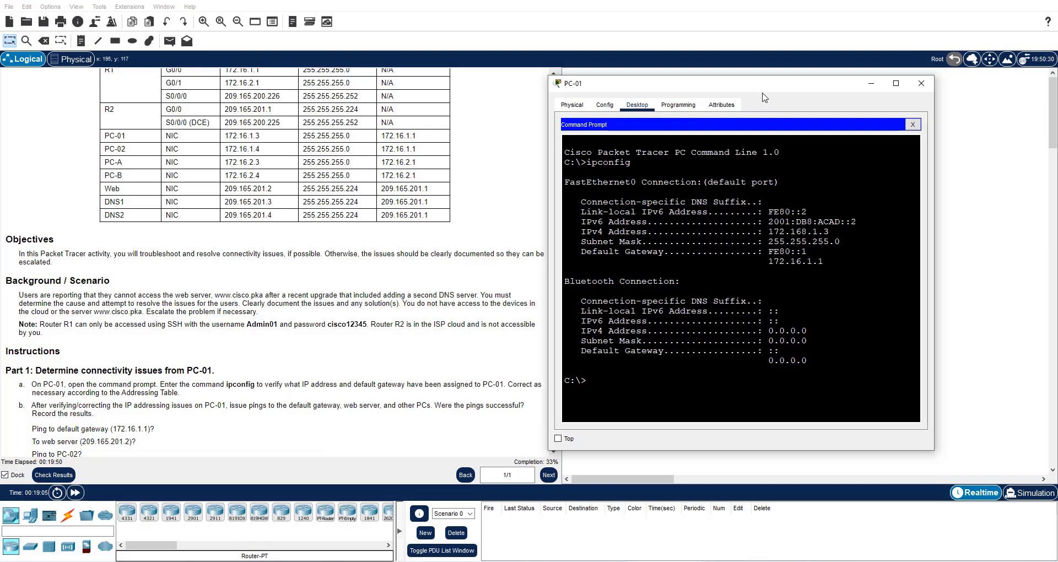
pyautogui.write('ping 172.16.1.1')
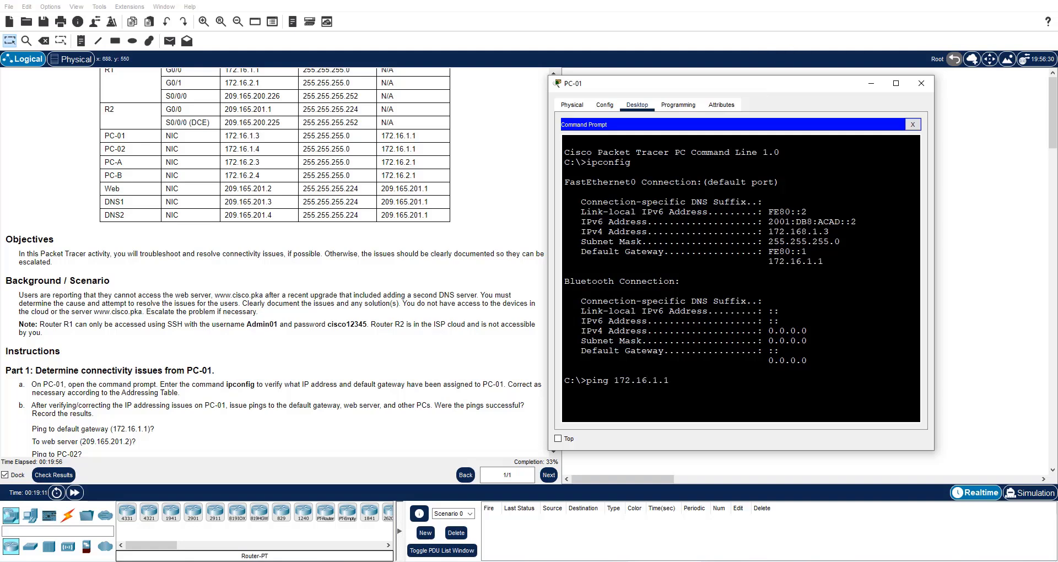
pyautogui.press('Return')
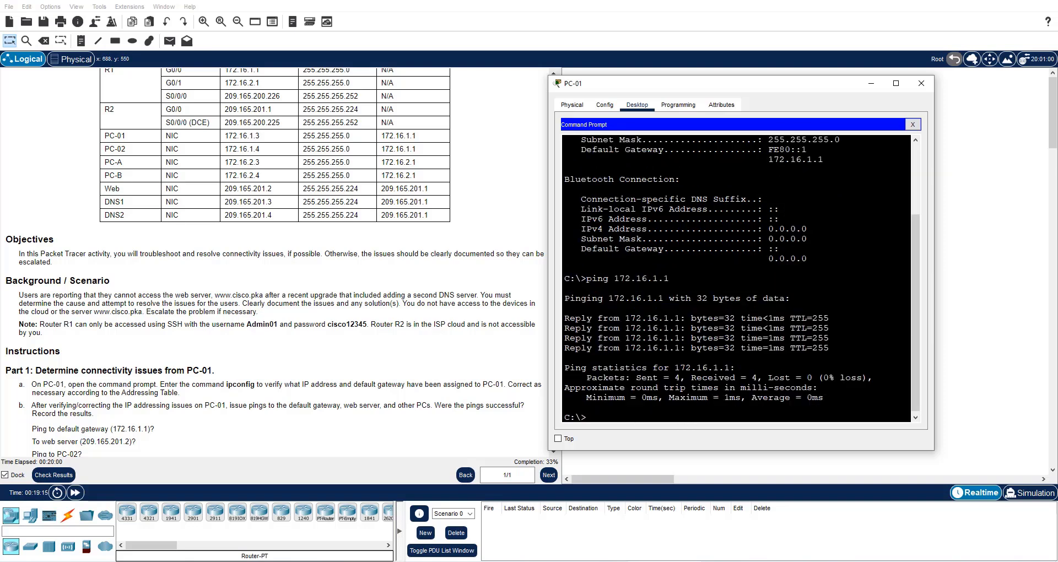
# Switch to the Word lab document and answer "yes" for PC-01's ping to the default gateway
pyautogui.hotkey('alt', 'Tab')
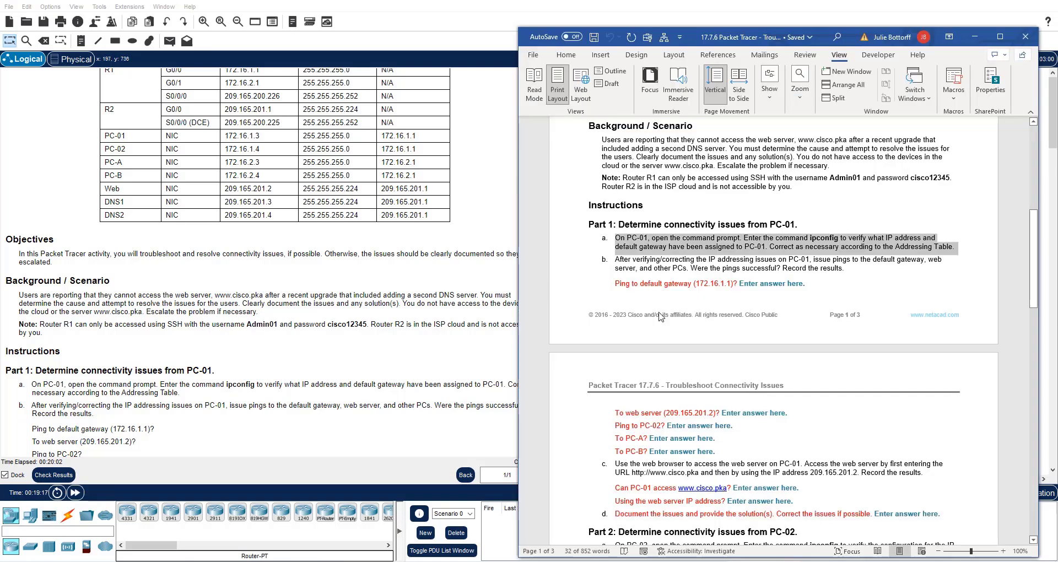
pyautogui.click(756, 291)
pyautogui.write('yes')
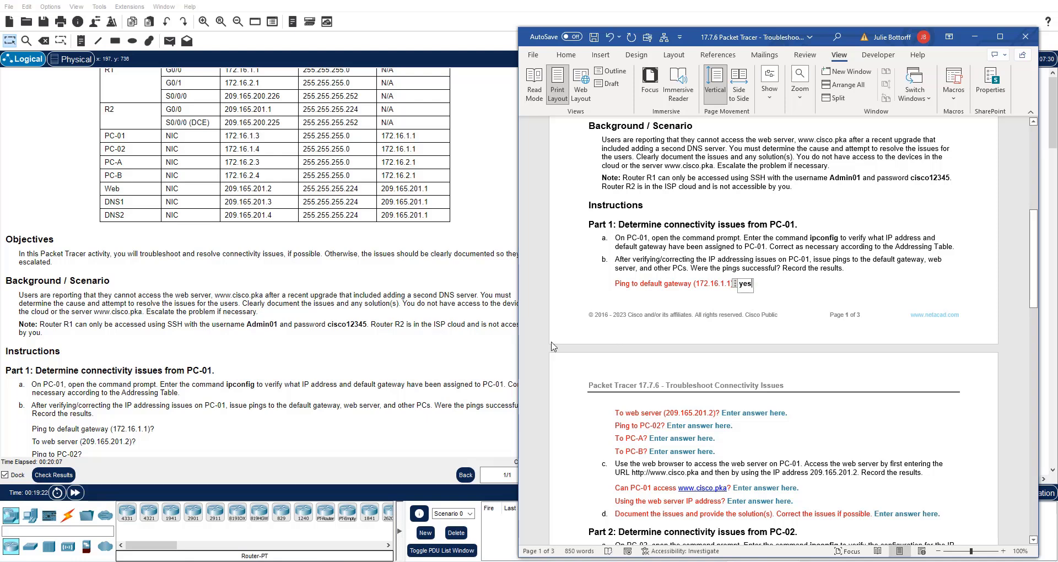
# Return to PC-01's command prompt in Packet Tracer and ping the web server at 209.165.201.2
pyautogui.click(502, 347)
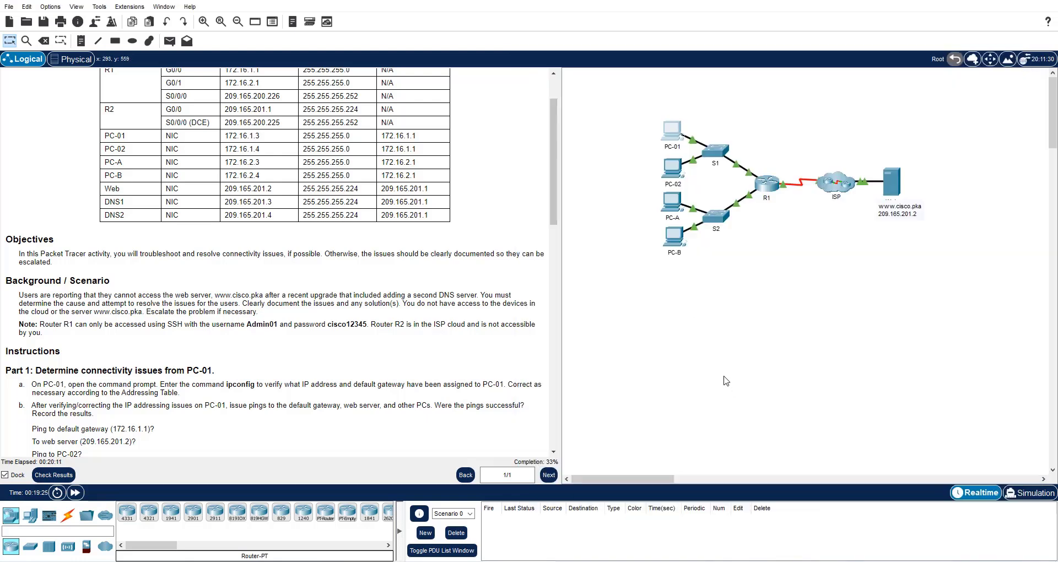
pyautogui.click(672, 131)
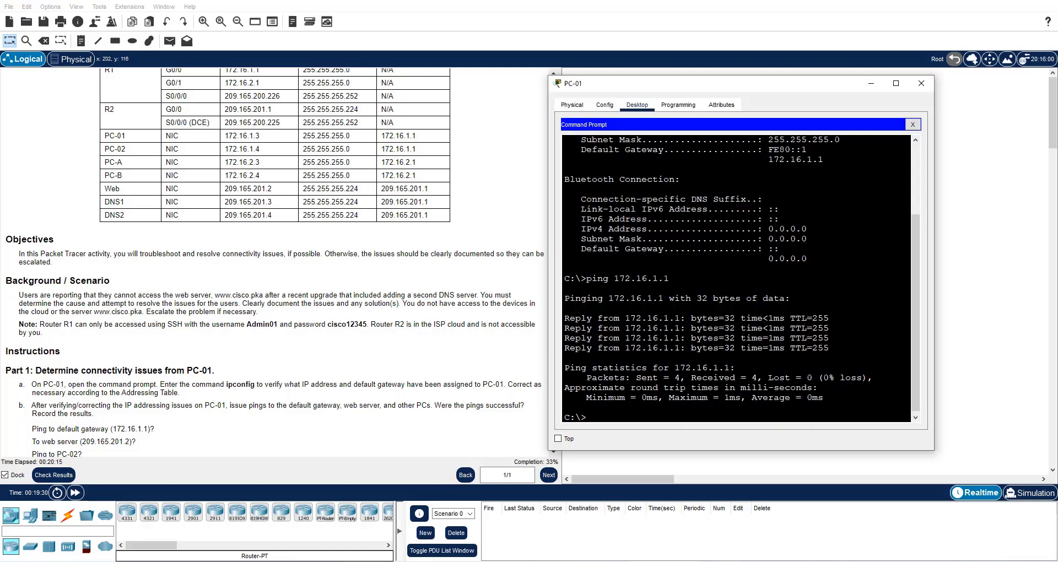
pyautogui.press('Up')
pyautogui.press('BackSpace')
pyautogui.press('BackSpace')
pyautogui.press('BackSpace')
pyautogui.press('BackSpace')
pyautogui.press('BackSpace')
pyautogui.press('BackSpace')
pyautogui.press('BackSpace')
pyautogui.press('BackSpace')
pyautogui.press('BackSpace')
pyautogui.press('BackSpace')
pyautogui.write('209')
pyautogui.write('201.')
pyautogui.press('Return')
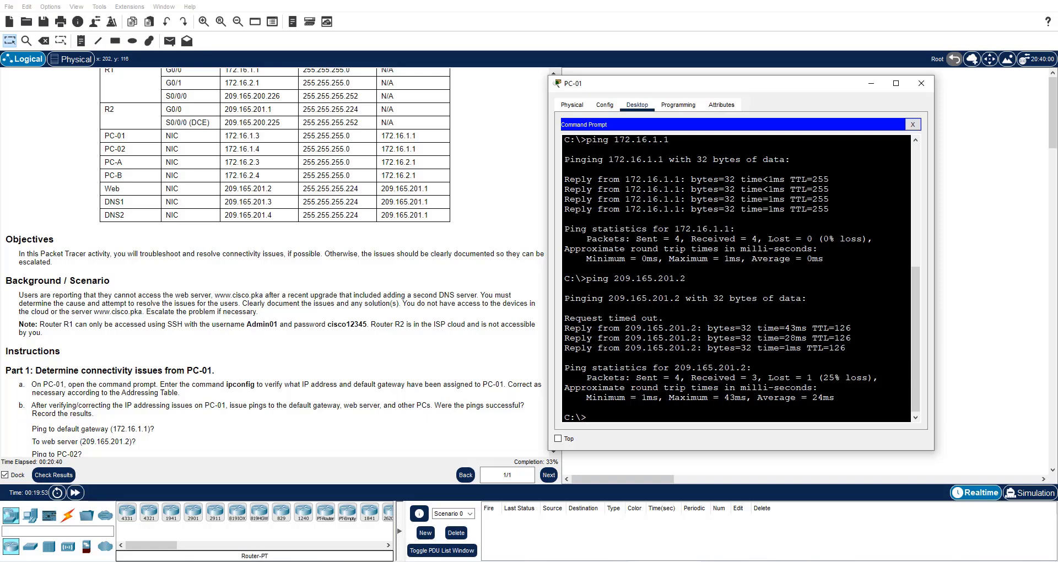
# Display PC-01's ARP table with arp -a and compare its entry with the web server's ping replies
pyautogui.write('arp -a')
pyautogui.press('Return')
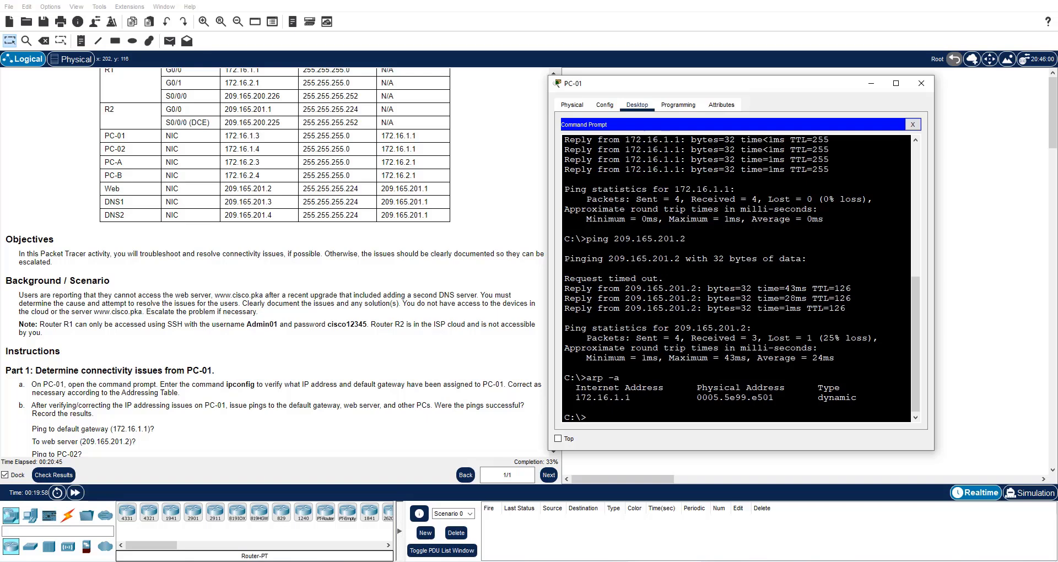
pyautogui.moveTo(625, 288); pyautogui.dragTo(696, 289)
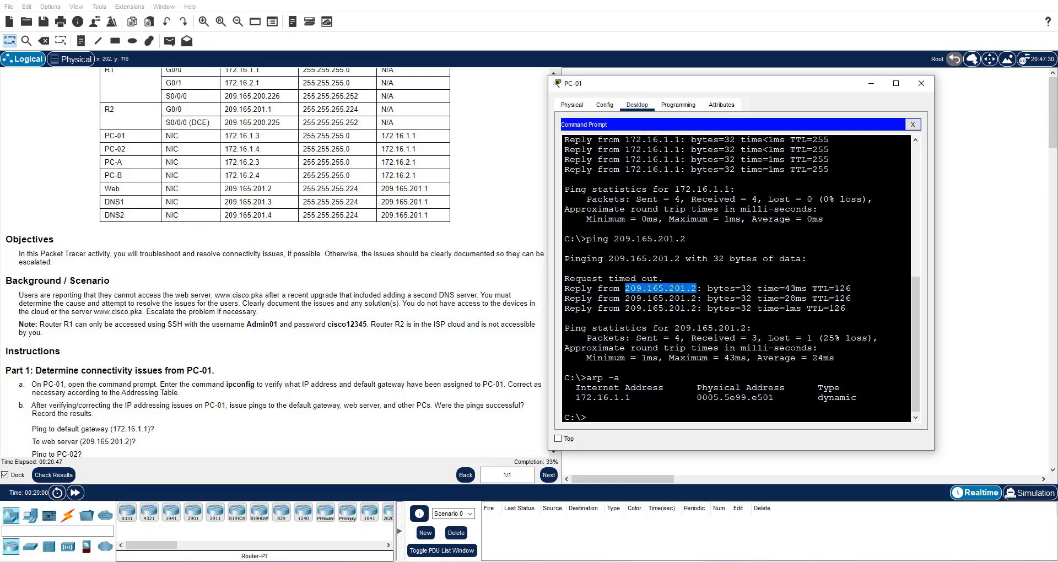
pyautogui.moveTo(636, 398); pyautogui.dragTo(575, 397)
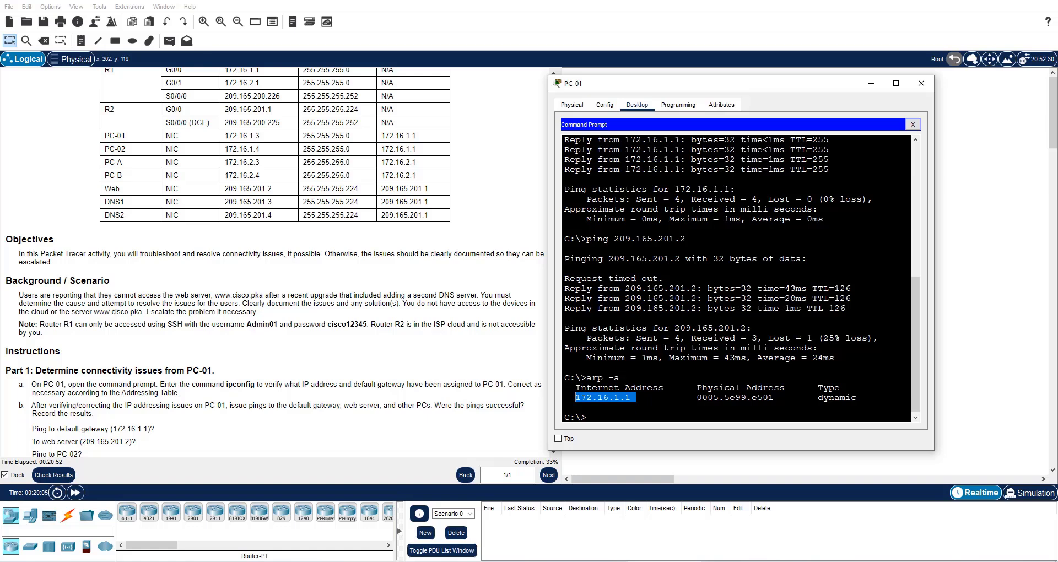
pyautogui.moveTo(727, 84); pyautogui.dragTo(749, 105)
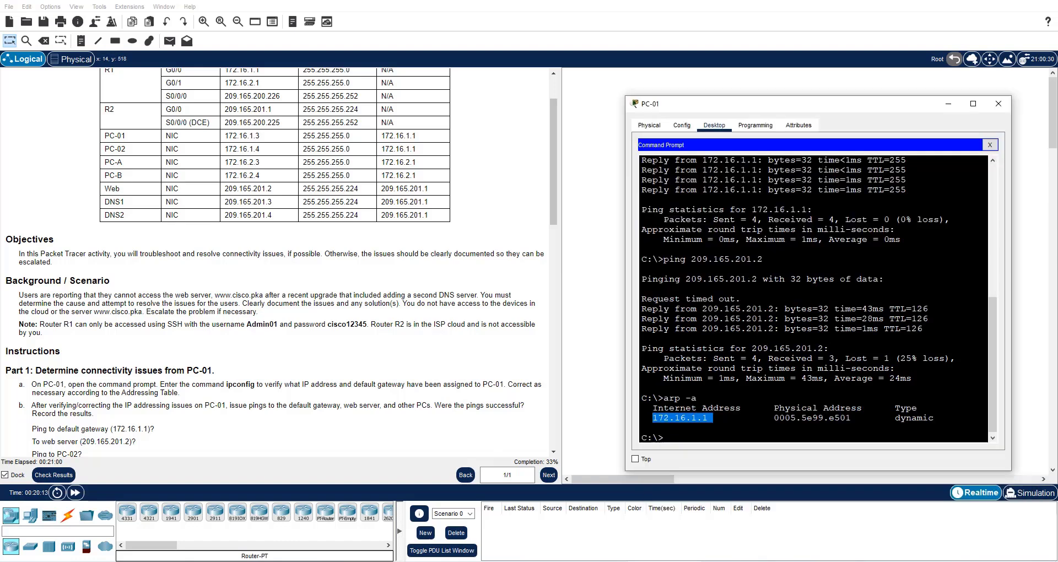
pyautogui.click(693, 437)
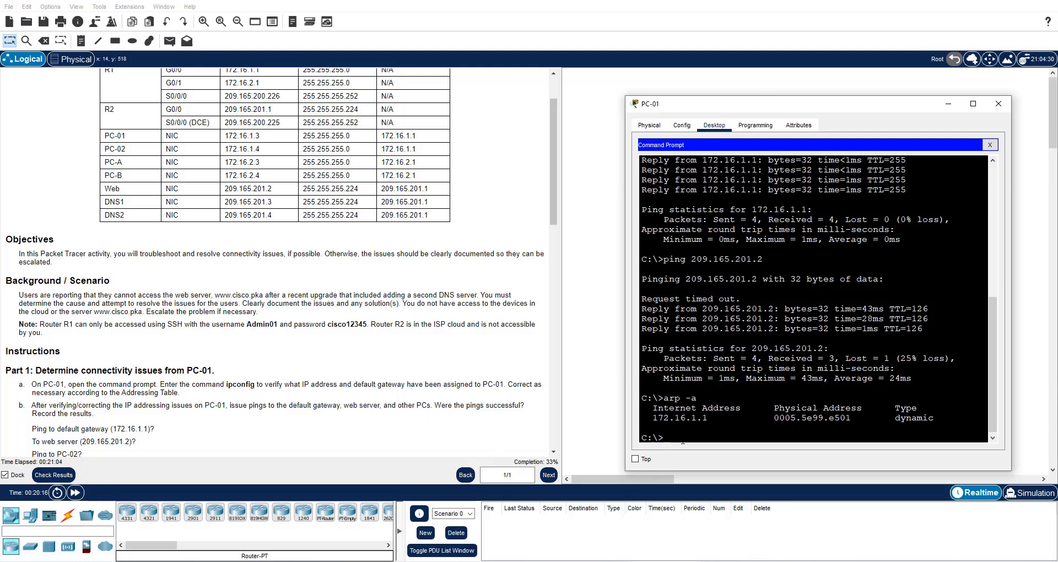
# Ping PC-02 at 172.16.1.4 from PC-01's command prompt
pyautogui.write('ping 172.')
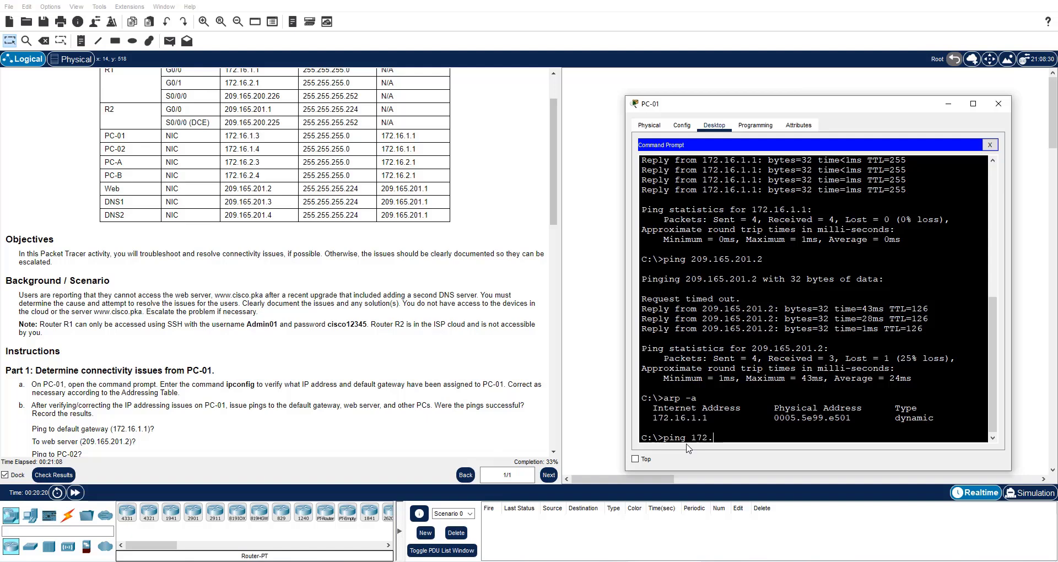
pyautogui.write('16.1.4')
pyautogui.press('Return')
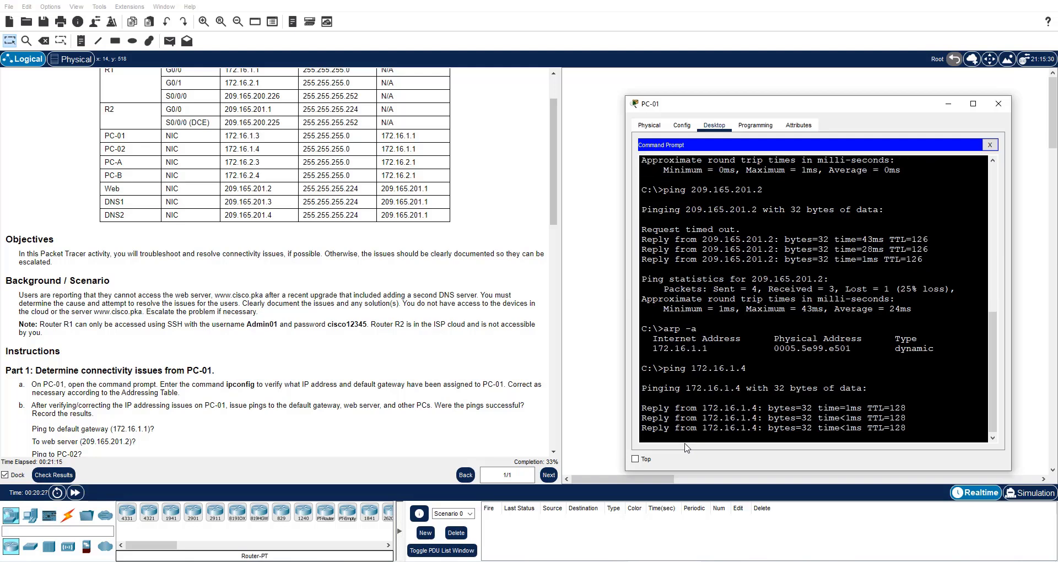
# Check PC-A's place in the topology and ping it at 172.16.2.3 from PC-01's command prompt
pyautogui.moveTo(739, 110); pyautogui.dragTo(761, 297)
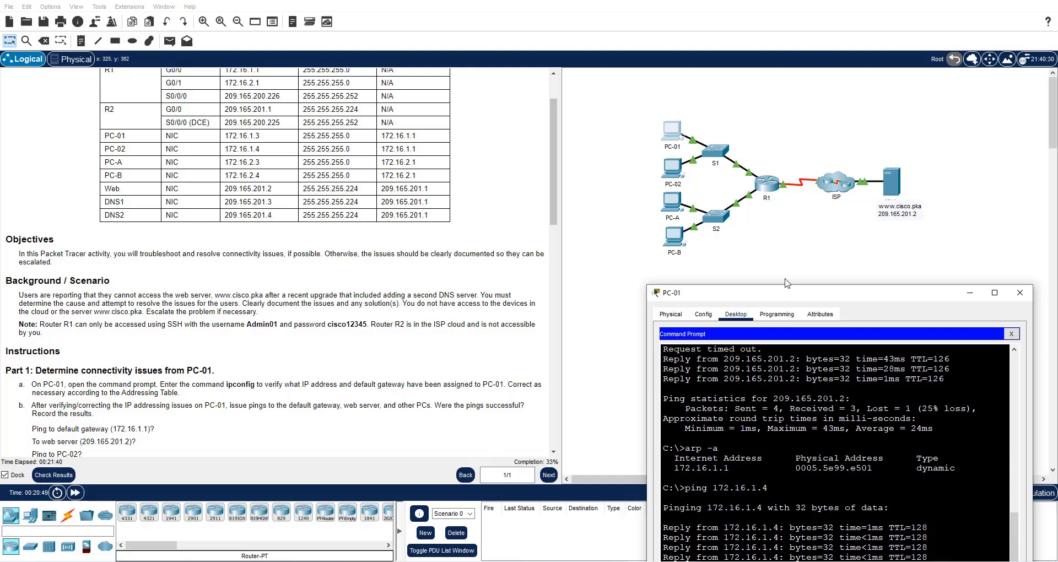
pyautogui.moveTo(791, 297); pyautogui.dragTo(762, 215)
pyautogui.write('ping 17')
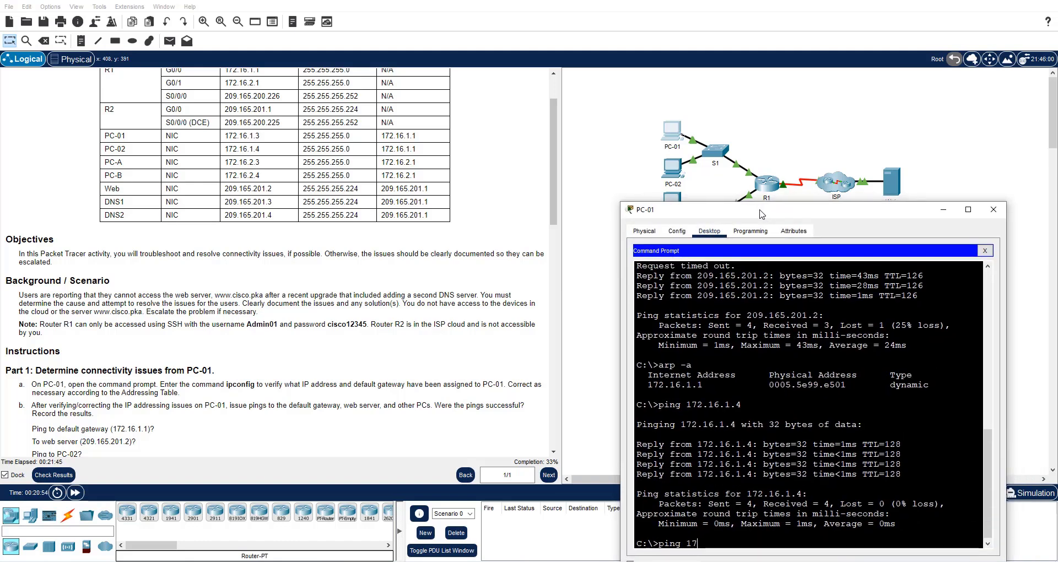
pyautogui.write('2.16.')
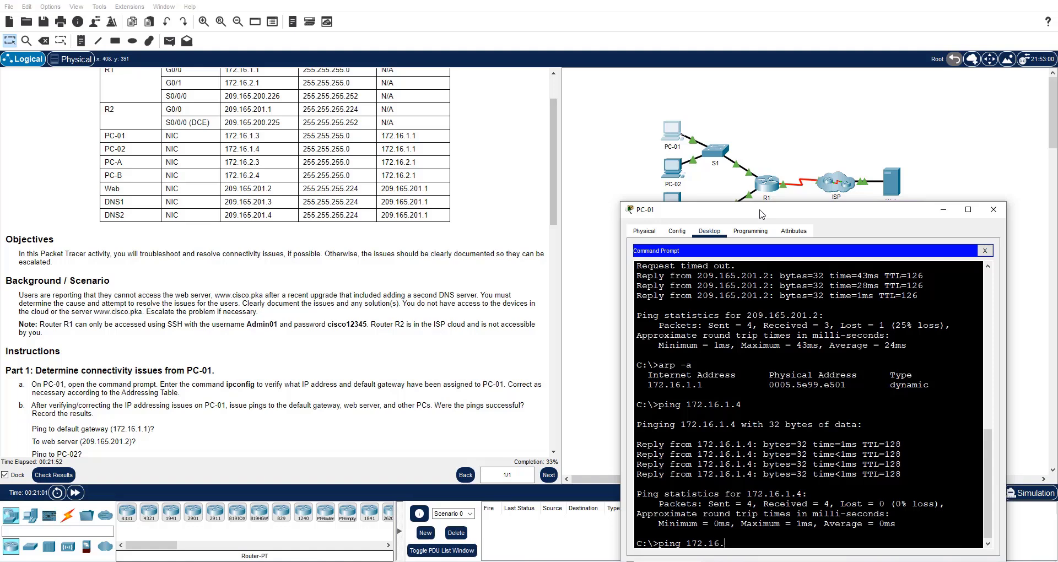
pyautogui.write('2.3')
pyautogui.press('Return')
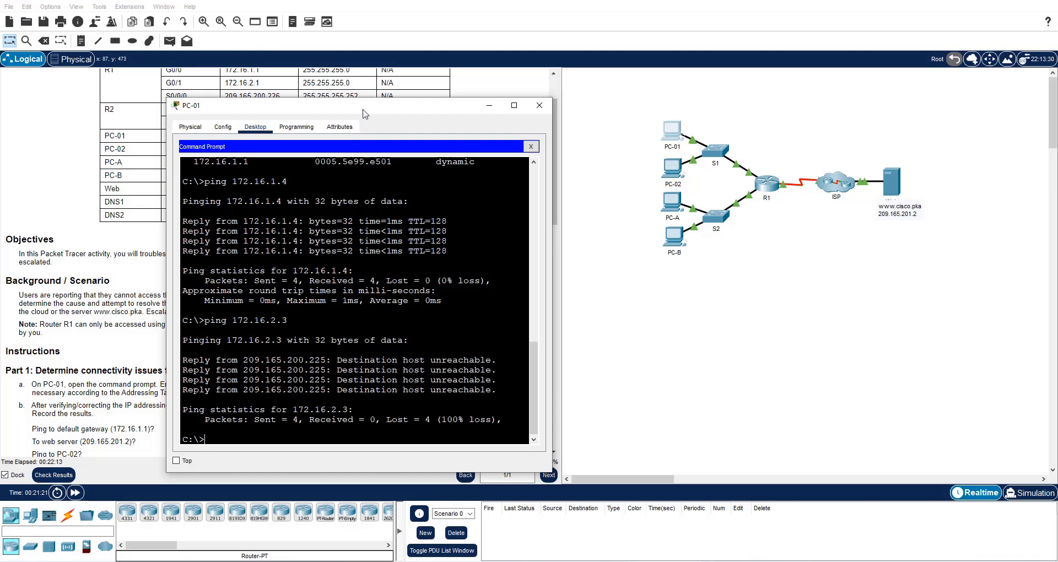
# Look up the address that answered the PC-A ping in the Addressing Table and trace the path in the topology
pyautogui.moveTo(362, 114); pyautogui.dragTo(625, 127)
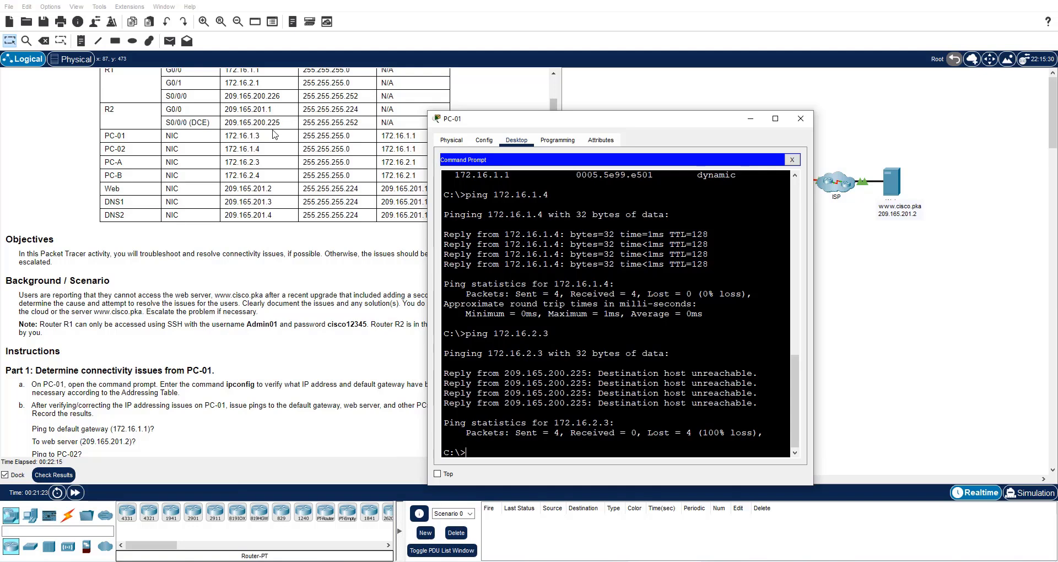
pyautogui.scroll(1, 272, 135)
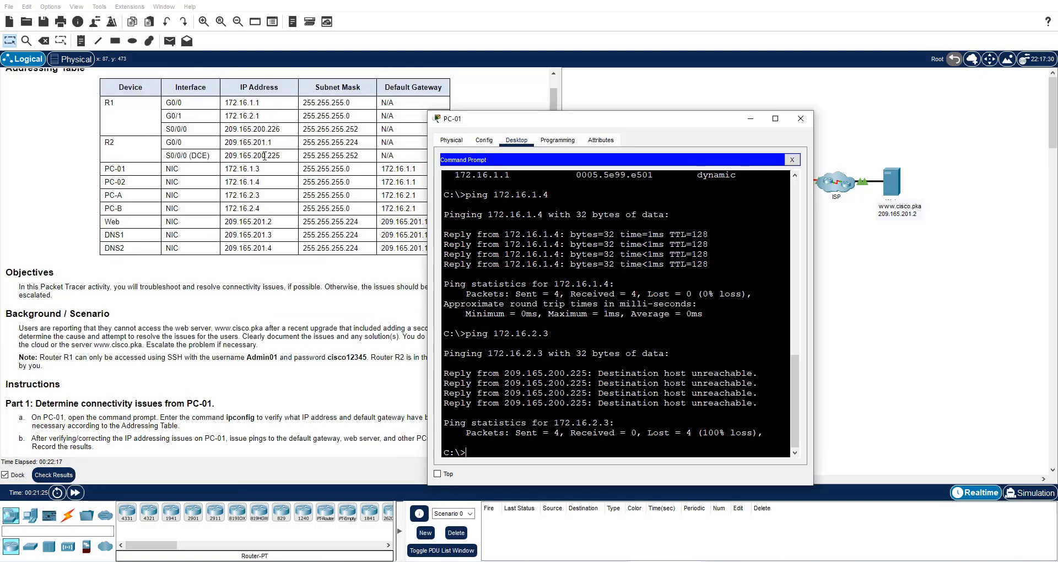
pyautogui.moveTo(527, 119); pyautogui.dragTo(315, 112)
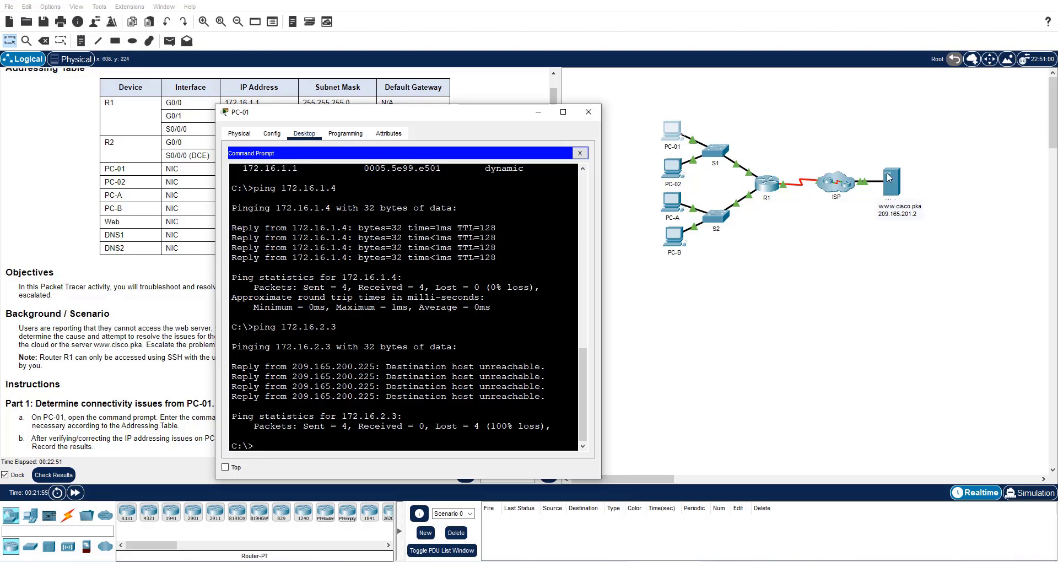
pyautogui.moveTo(444, 114); pyautogui.dragTo(777, 68)
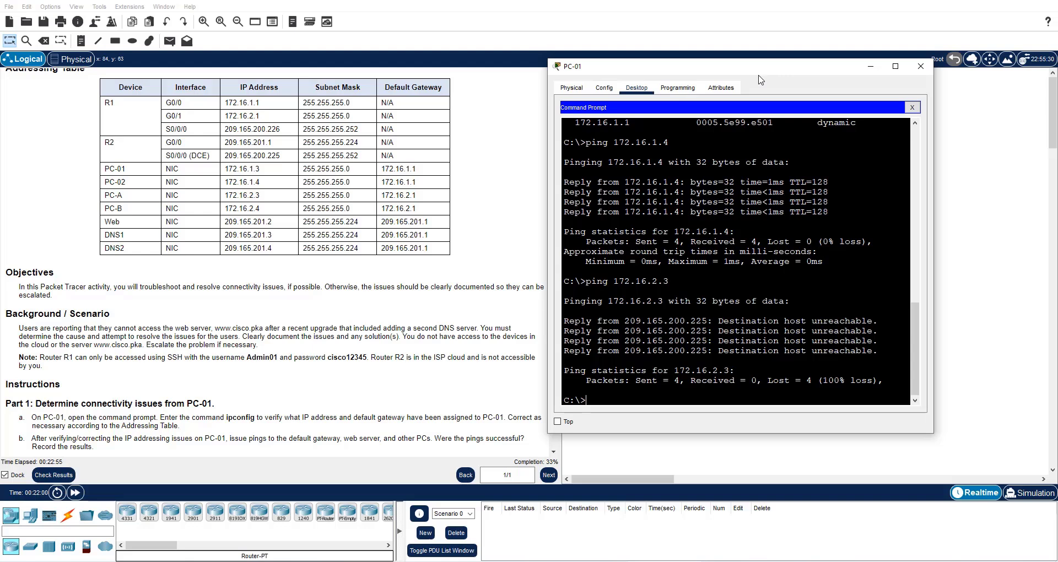
# Ping PC-B at 172.16.2.4 from PC-01 by editing the previous ping command, and check the path in the topology
pyautogui.press('Up')
pyautogui.press('BackSpace')
pyautogui.write('4')
pyautogui.press('Return')
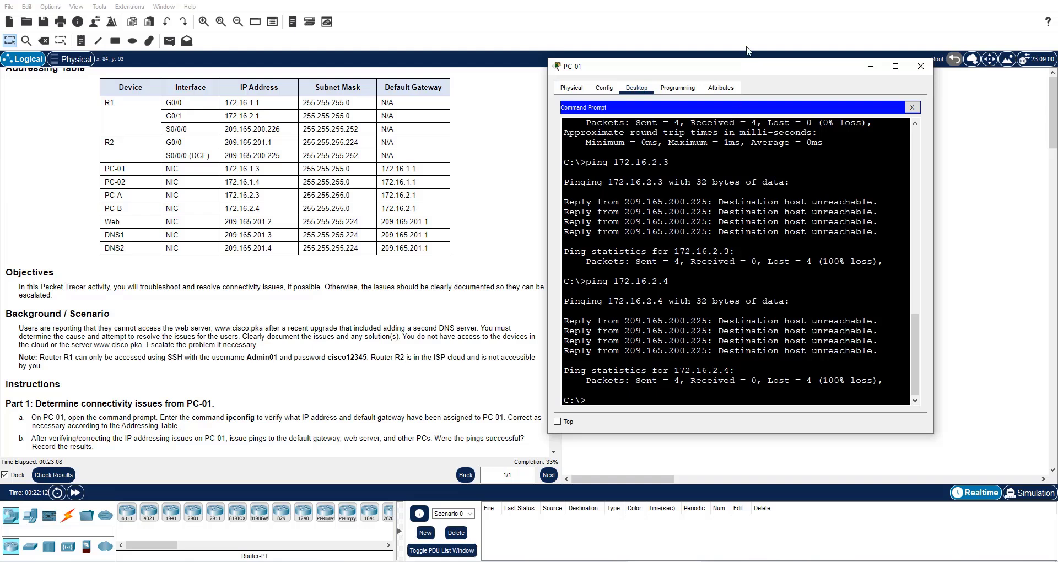
pyautogui.moveTo(748, 62); pyautogui.dragTo(384, 77)
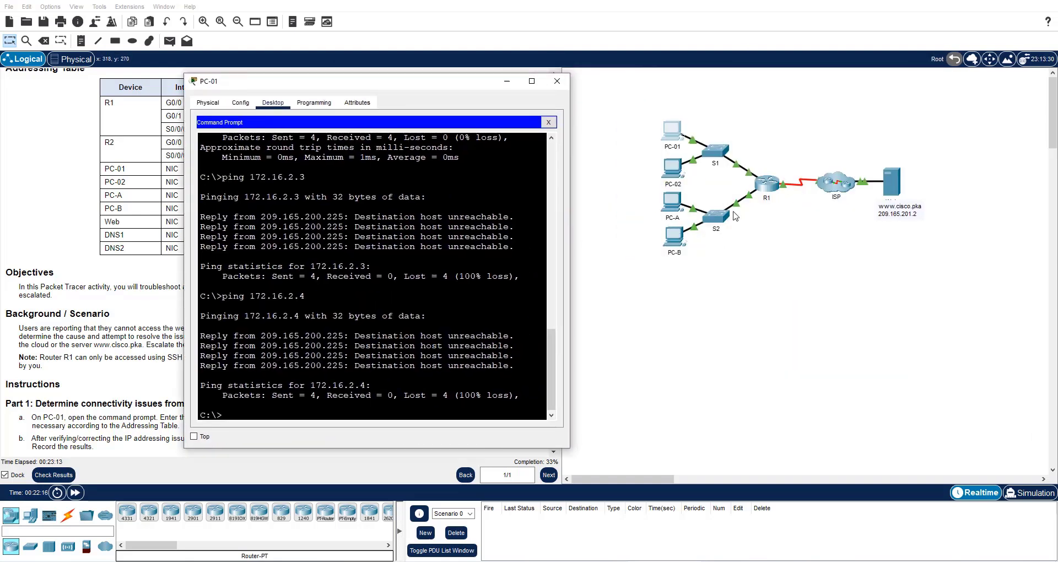
pyautogui.moveTo(372, 80); pyautogui.dragTo(754, 69)
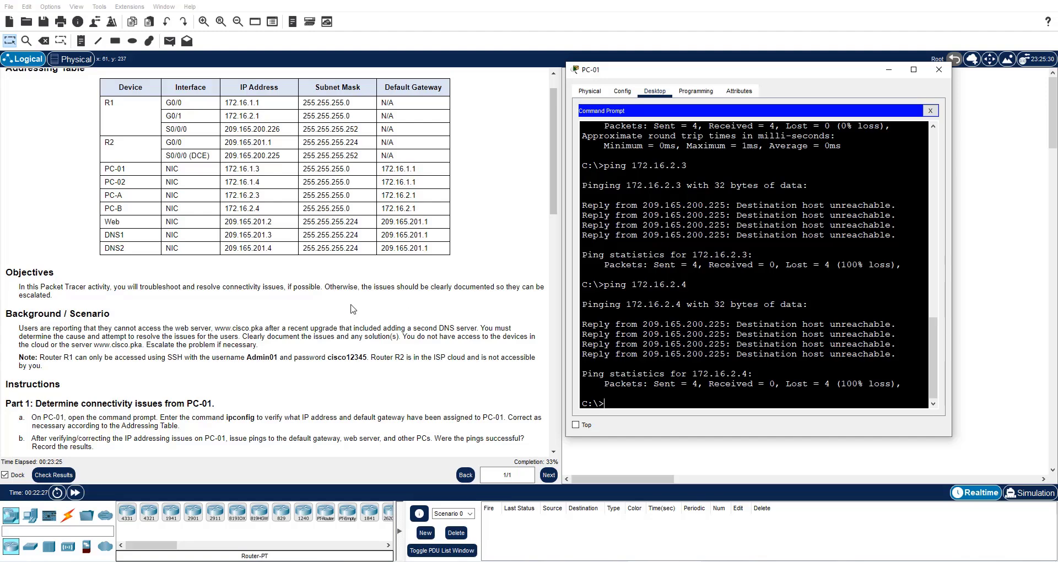
pyautogui.scroll(-3, 355, 303)
pyautogui.scroll(-3, 361, 298)
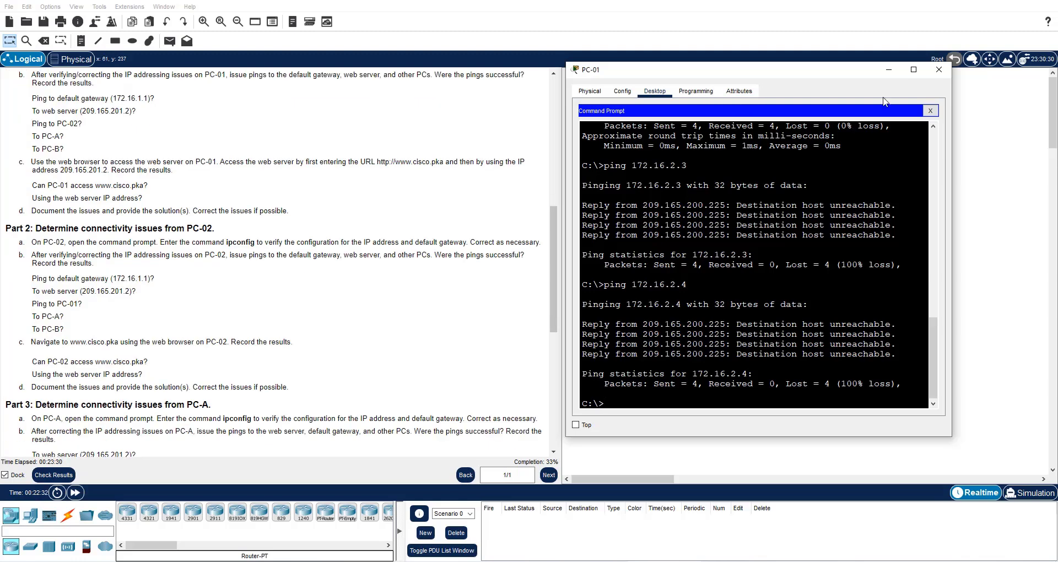
pyautogui.click(930, 110)
pyautogui.click(902, 139)
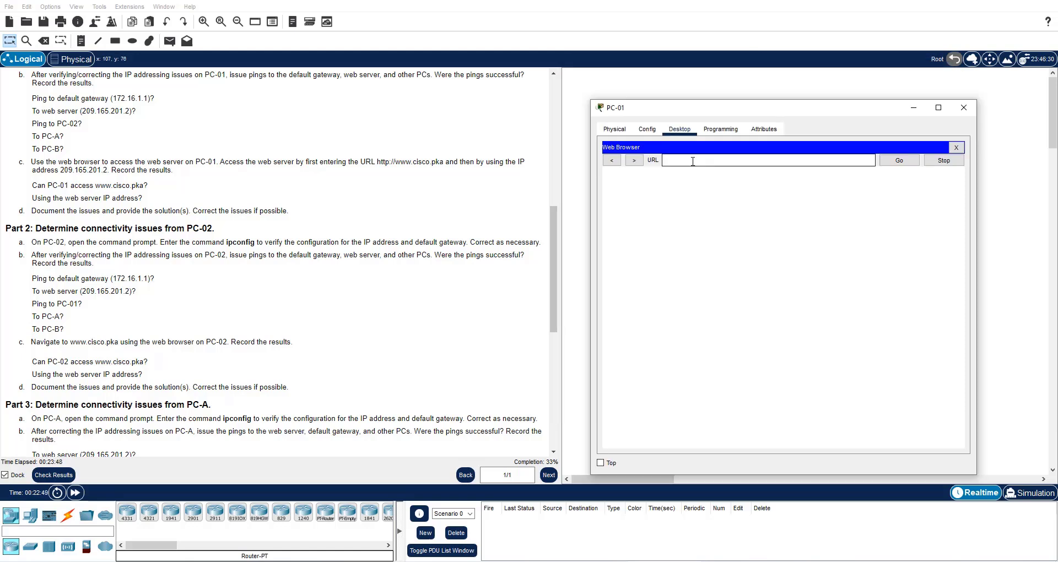
pyautogui.write('www.cisco.pka')
pyautogui.click(900, 162)
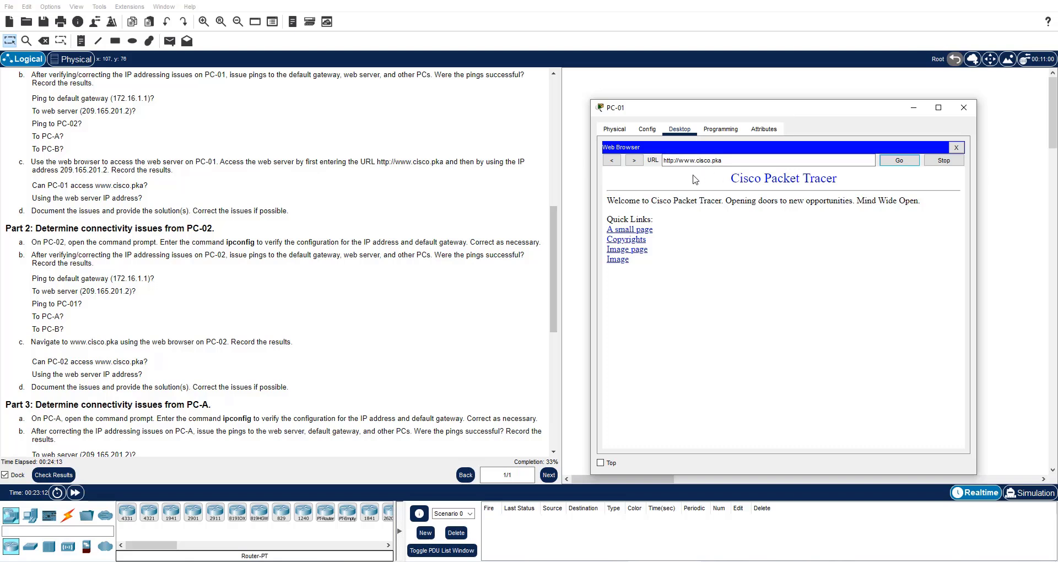
# Load the web server by its IP address 209.165.201.2 in PC-01's web browser and review the Part 1 documentation instruction
pyautogui.click(721, 162)
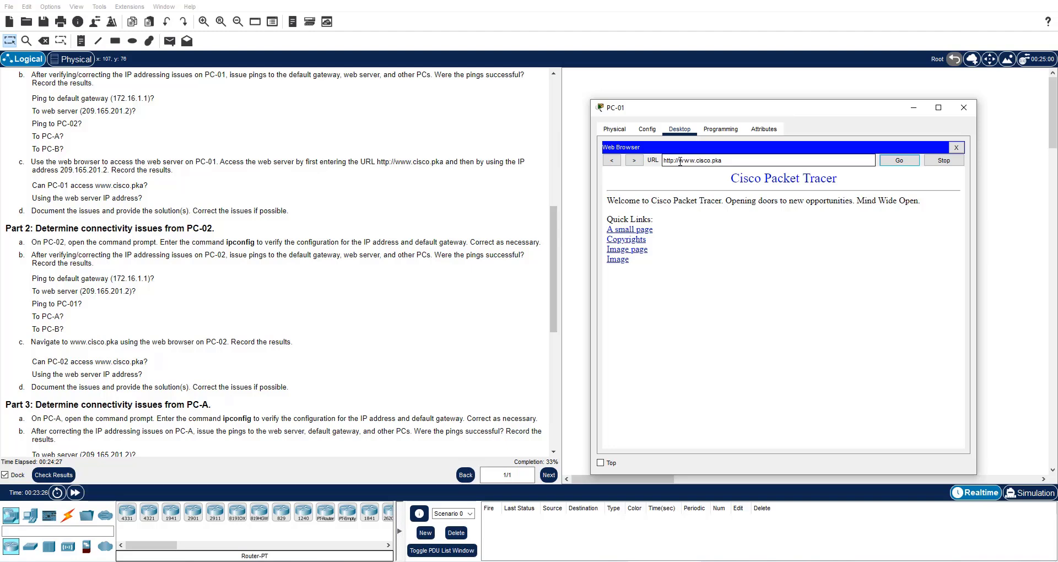
pyautogui.moveTo(679, 161); pyautogui.dragTo(728, 166)
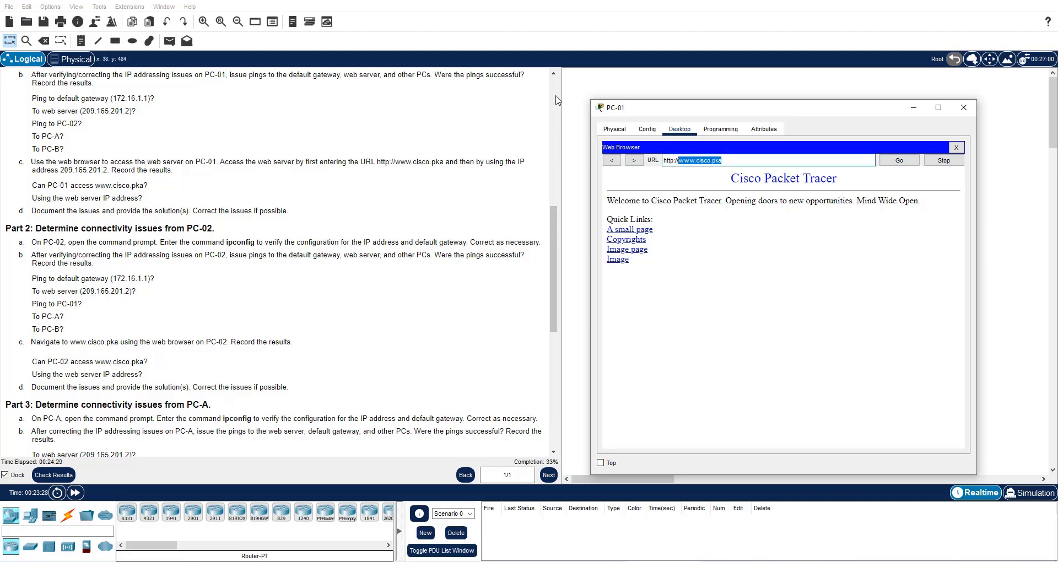
pyautogui.moveTo(713, 115); pyautogui.dragTo(662, 72)
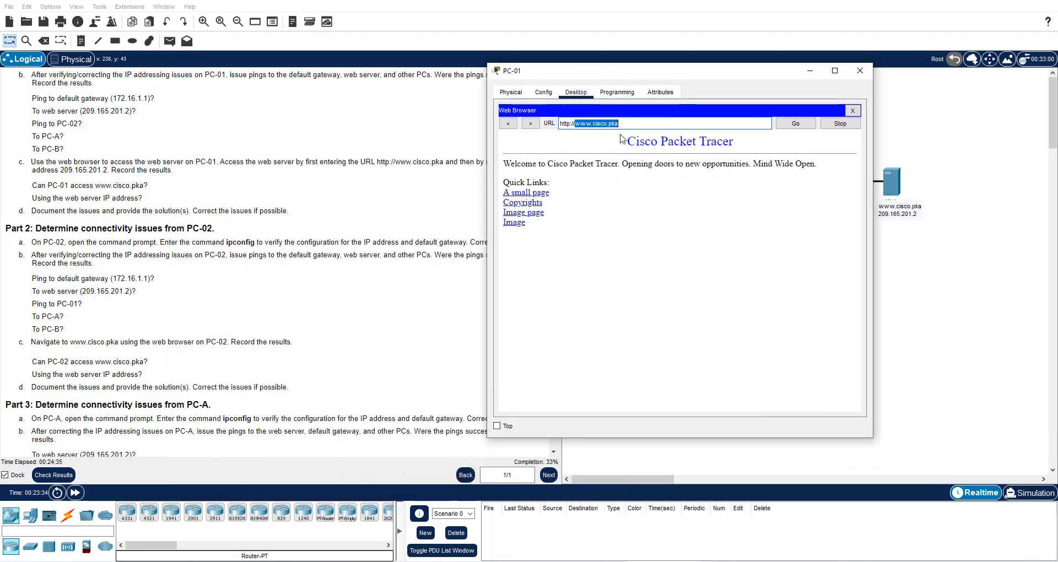
pyautogui.moveTo(618, 124); pyautogui.dragTo(497, 128)
pyautogui.write('209.165.201.2')
pyautogui.press('Return')
pyautogui.click(796, 124)
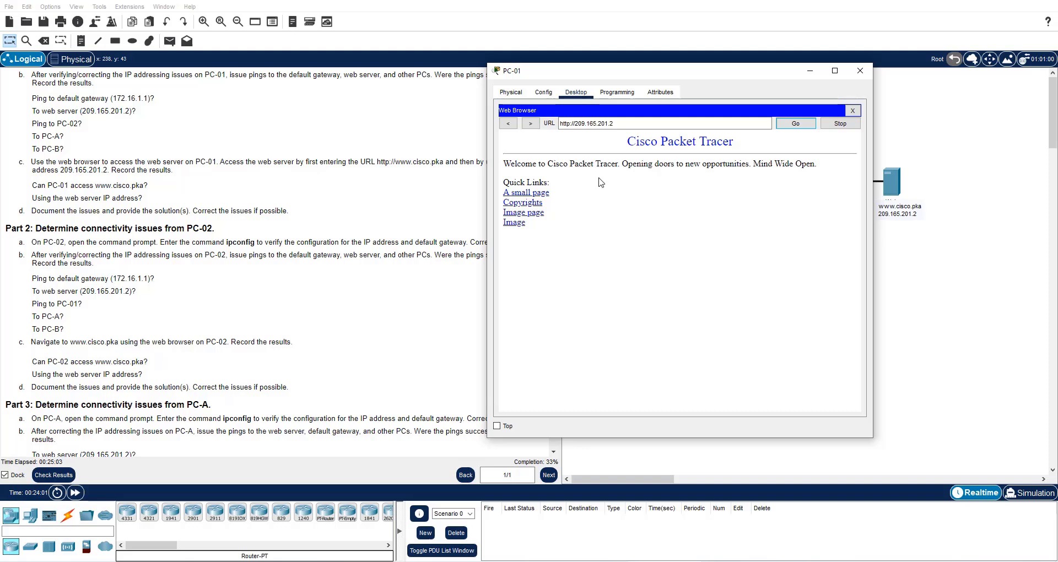
pyautogui.moveTo(33, 213); pyautogui.dragTo(306, 214)
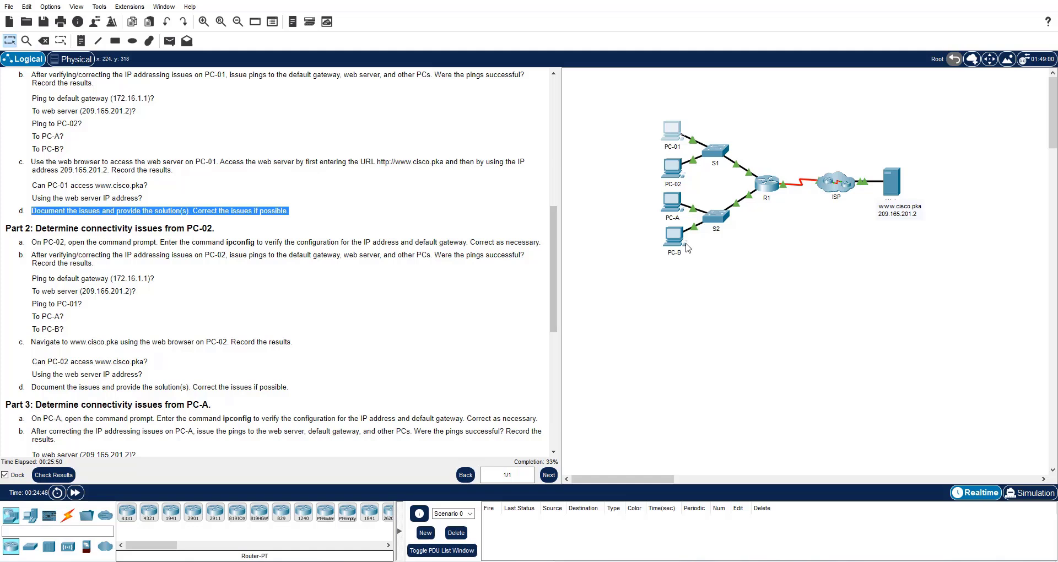
# Open PC-02, close PC-01's window, and run ipconfig in PC-02's command prompt
pyautogui.moveTo(687, 248)
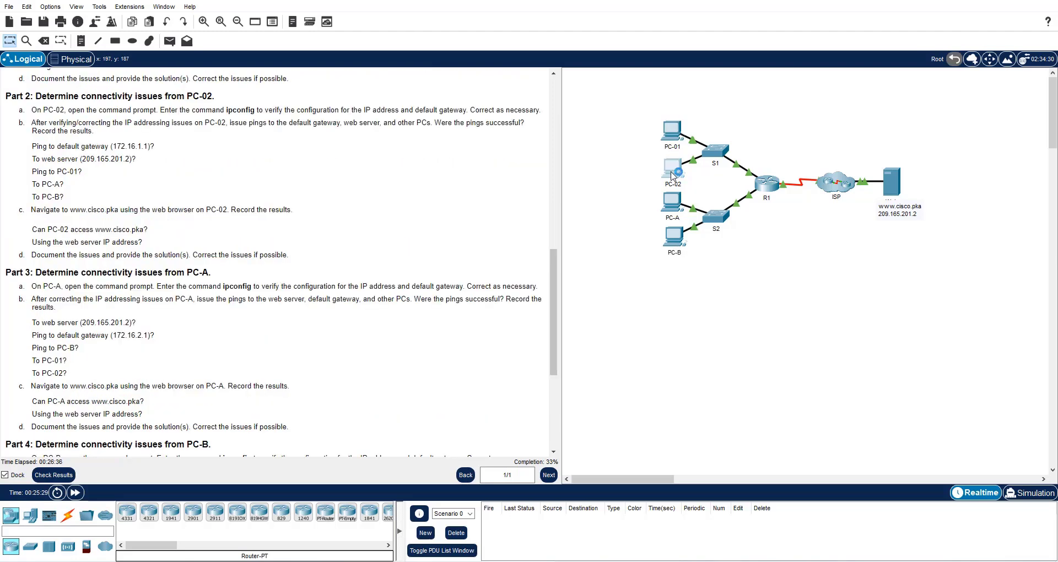
pyautogui.click(673, 176)
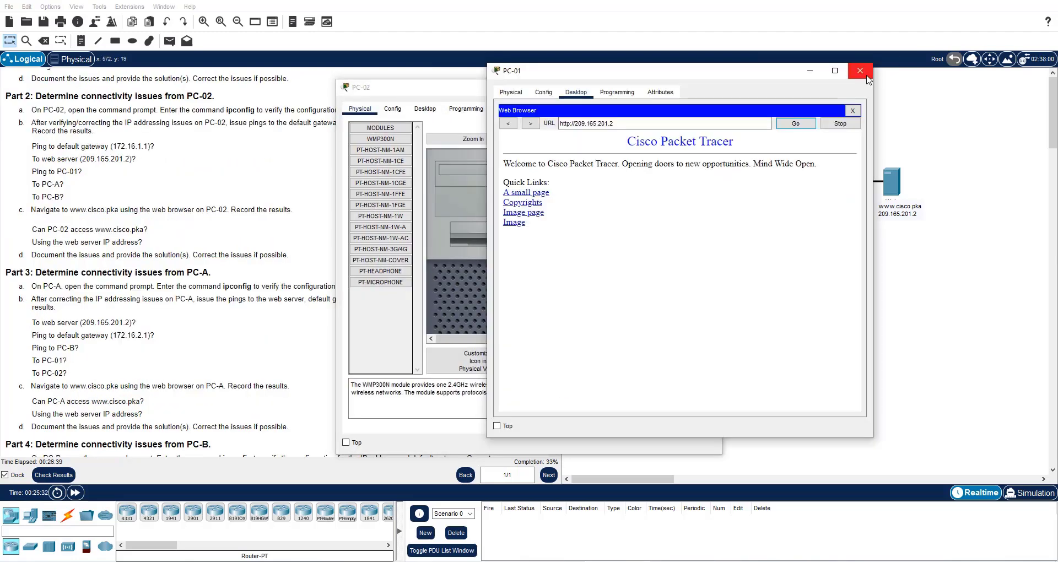
pyautogui.click(870, 69)
pyautogui.click(424, 109)
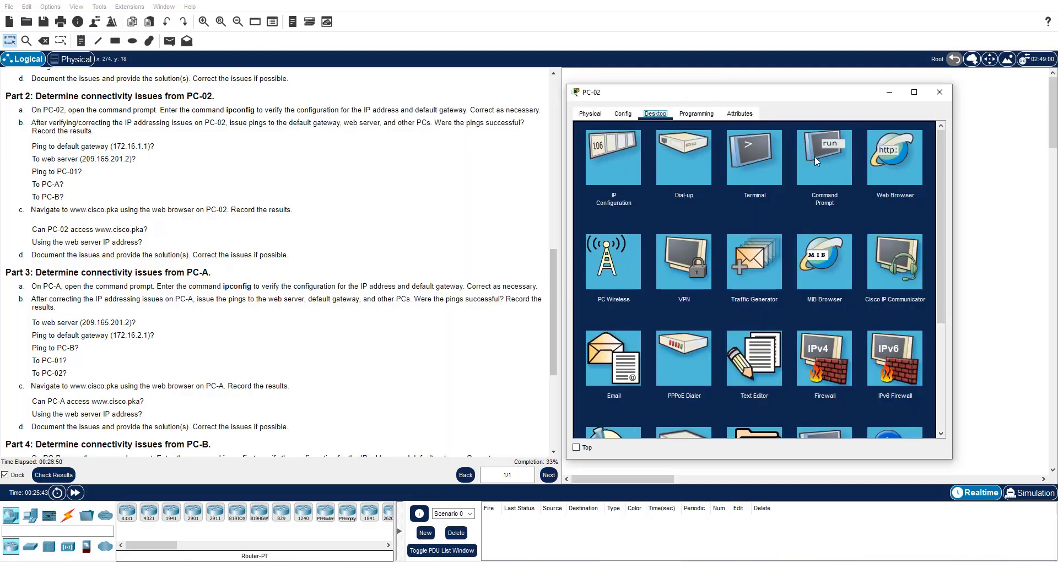
pyautogui.moveTo(397, 87); pyautogui.dragTo(627, 92)
pyautogui.click(815, 156)
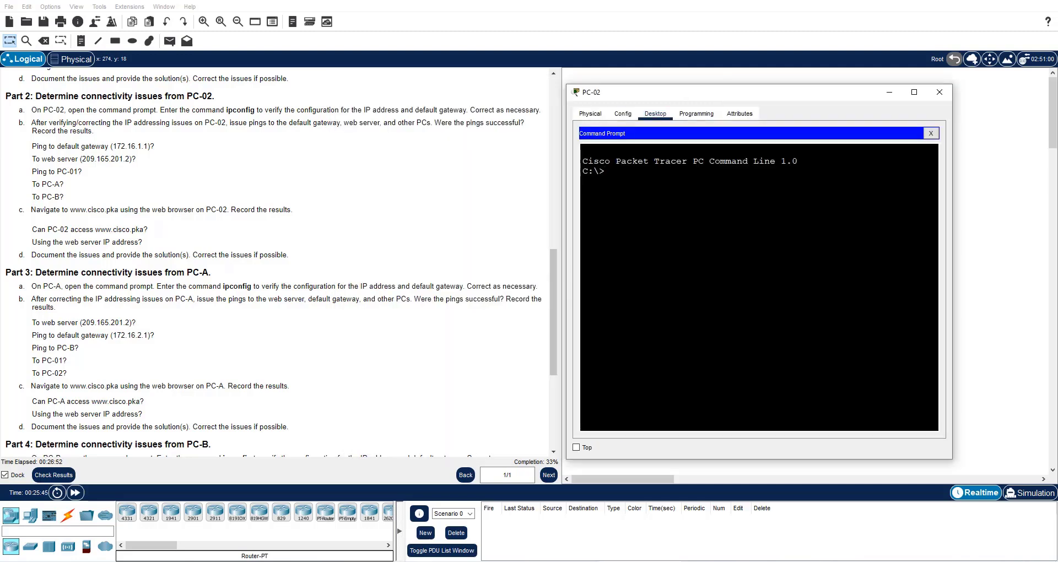
pyautogui.write('ipconfig')
pyautogui.press('Return')
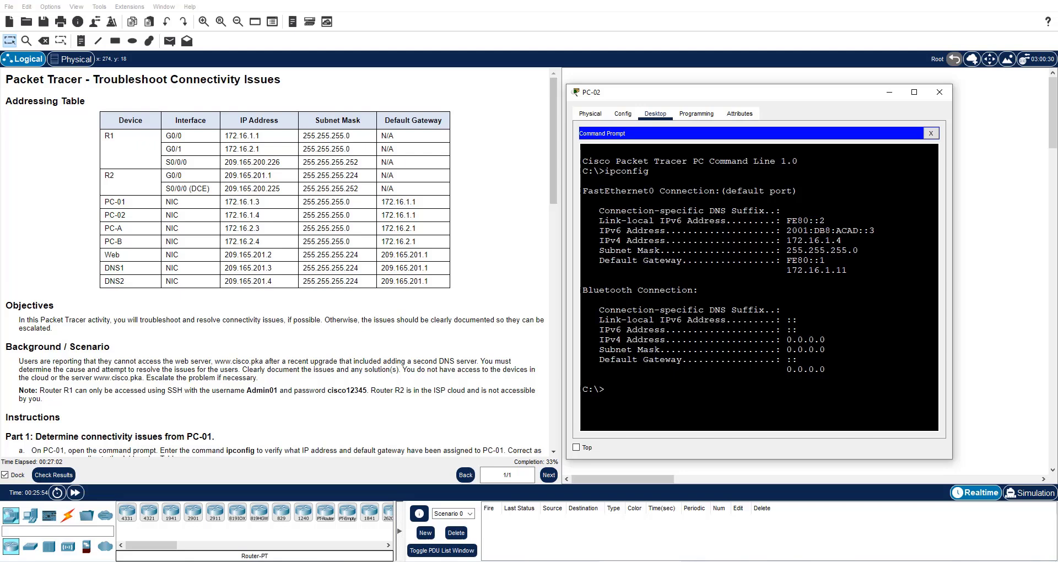
# Compare PC-02's IPv4 address, subnet mask and default gateway with its row in the Addressing Table
pyautogui.moveTo(842, 241); pyautogui.dragTo(788, 240)
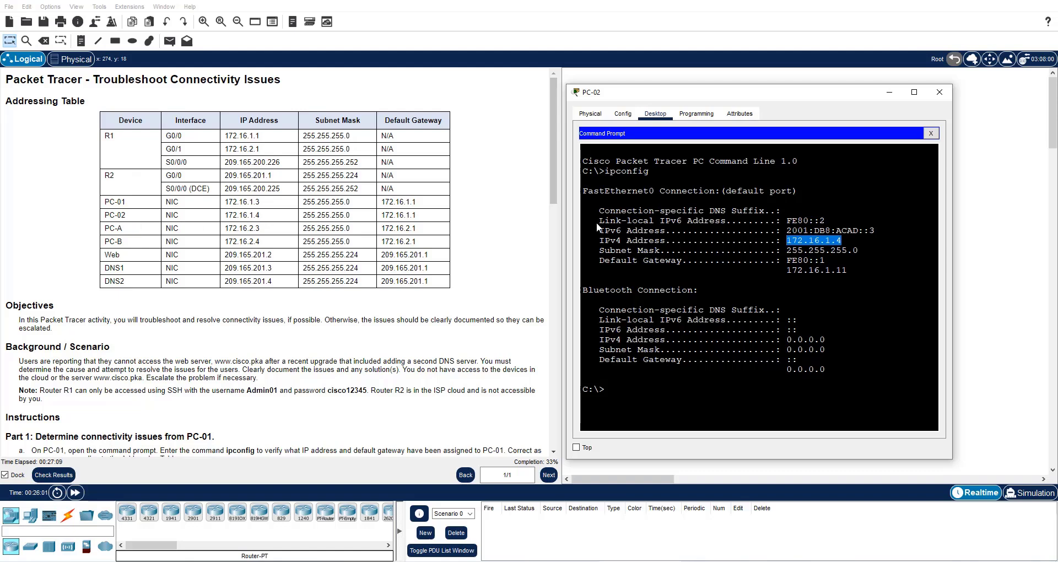
pyautogui.moveTo(859, 251); pyautogui.dragTo(787, 251)
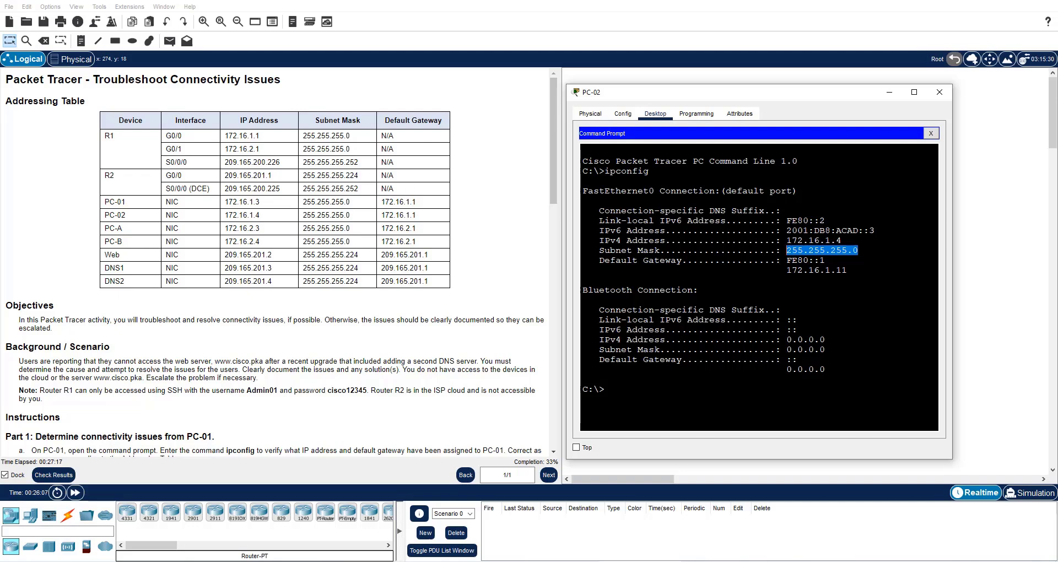
pyautogui.moveTo(787, 271); pyautogui.dragTo(847, 271)
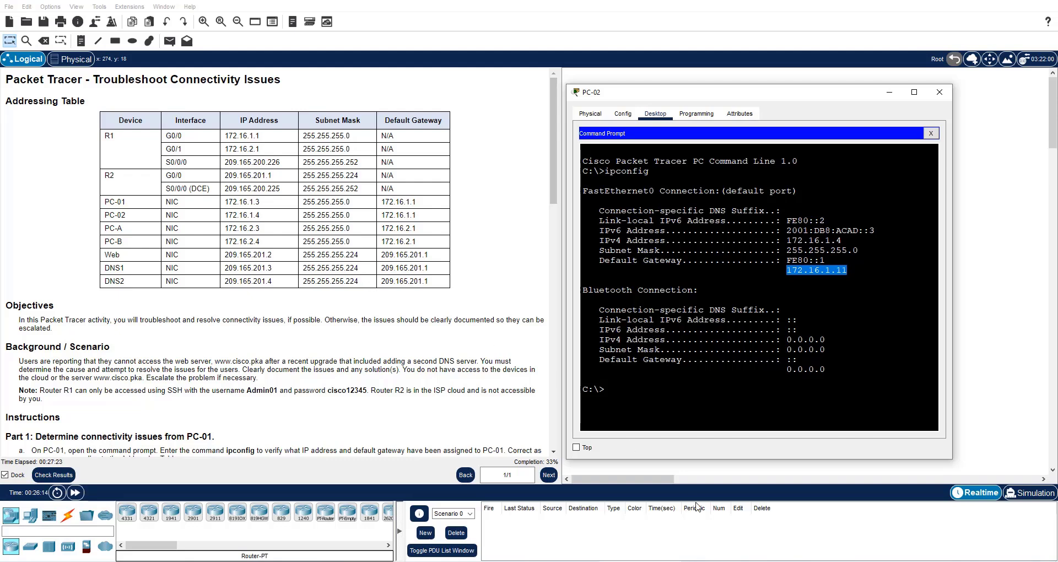
pyautogui.click(664, 393)
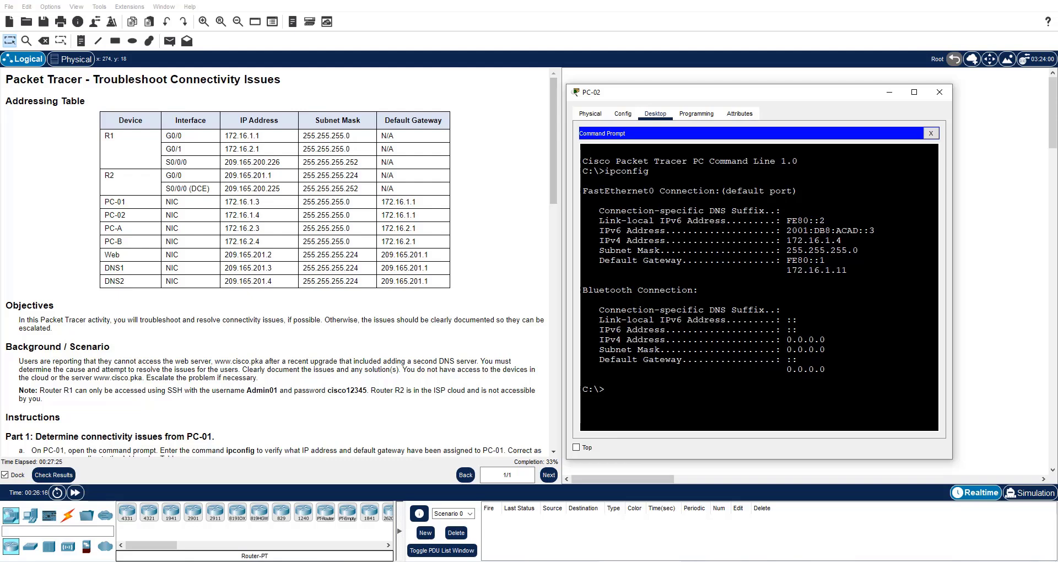
# Ping the gateway address configured on PC-02, 172.16.1.11, from its command prompt
pyautogui.write('ping 172.16')
pyautogui.press('BackSpace')
pyautogui.write('.1.11')
pyautogui.press('Return')
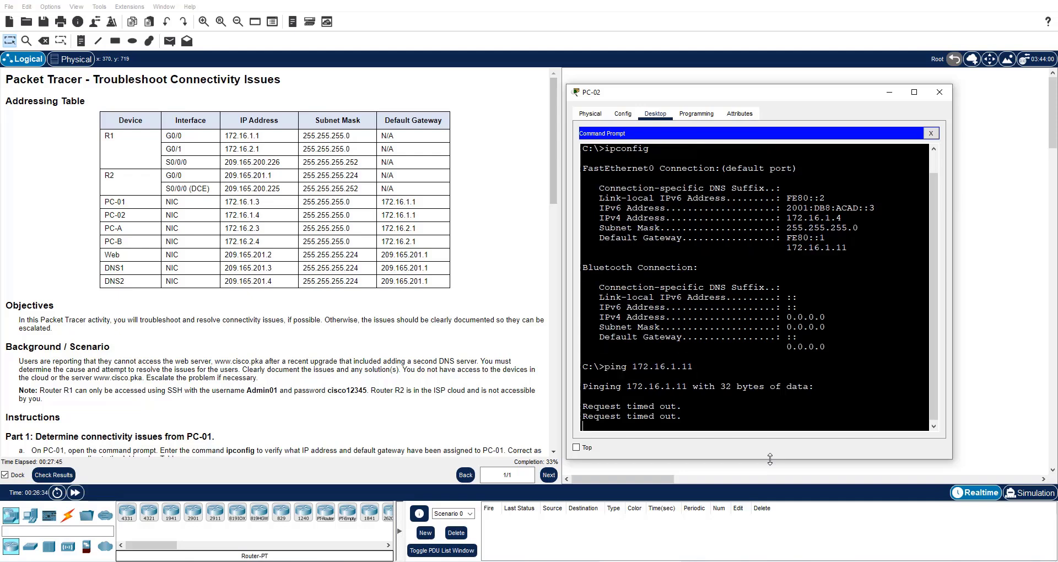
pyautogui.moveTo(749, 98); pyautogui.dragTo(333, 123)
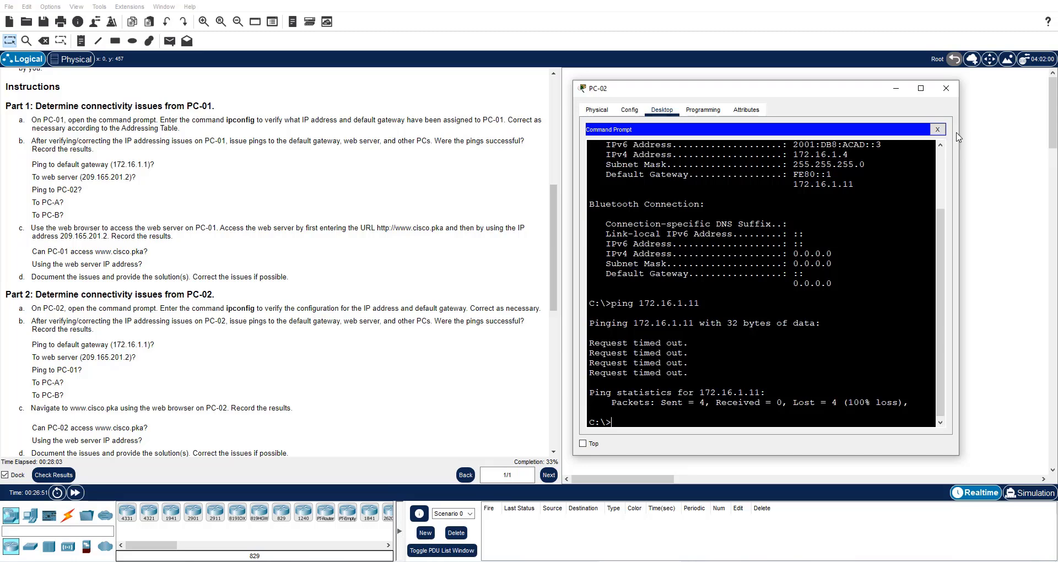
# Close PC-02's command prompt and set its IPv4 default gateway to 172.16.1.1 in the IP configuration
pyautogui.click(938, 129)
pyautogui.click(608, 162)
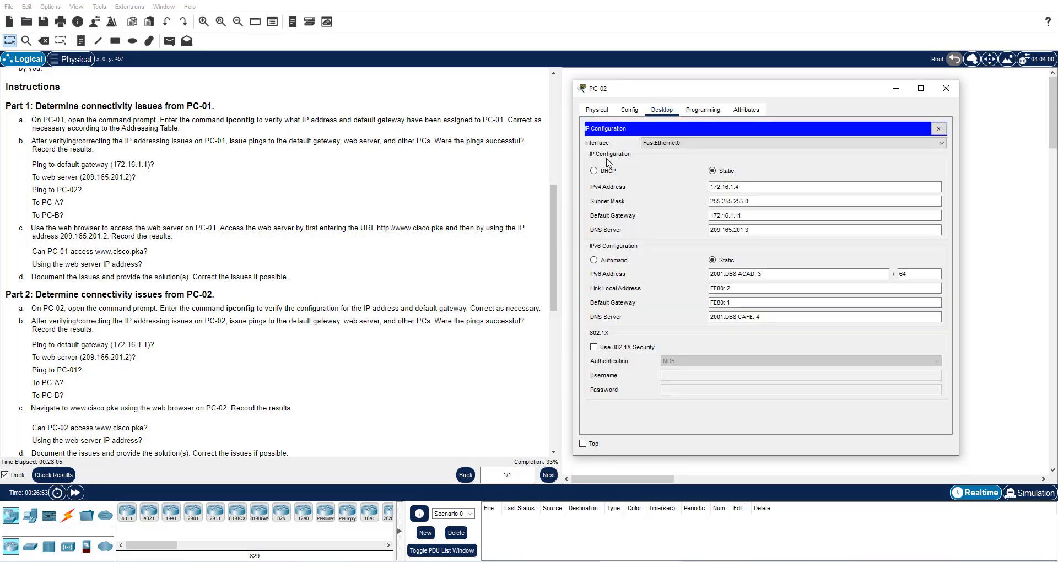
pyautogui.click(773, 216)
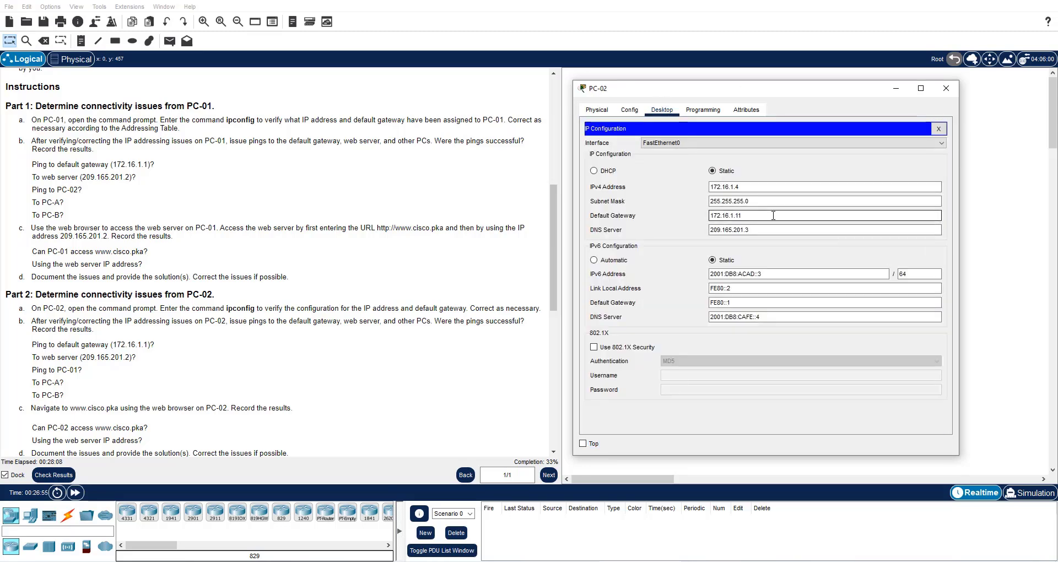
pyautogui.press('BackSpace')
pyautogui.moveTo(772, 88); pyautogui.dragTo(350, 93)
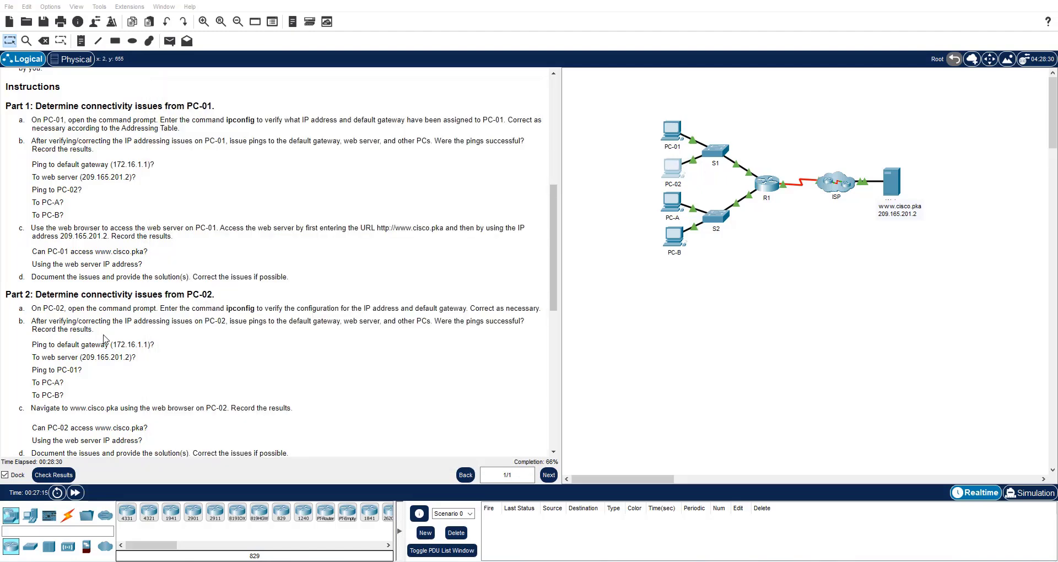
# Open PC-02's command prompt and ping the default gateway at 172.16.1.1
pyautogui.scroll(-3, 95, 335)
pyautogui.scroll(-2, 95, 335)
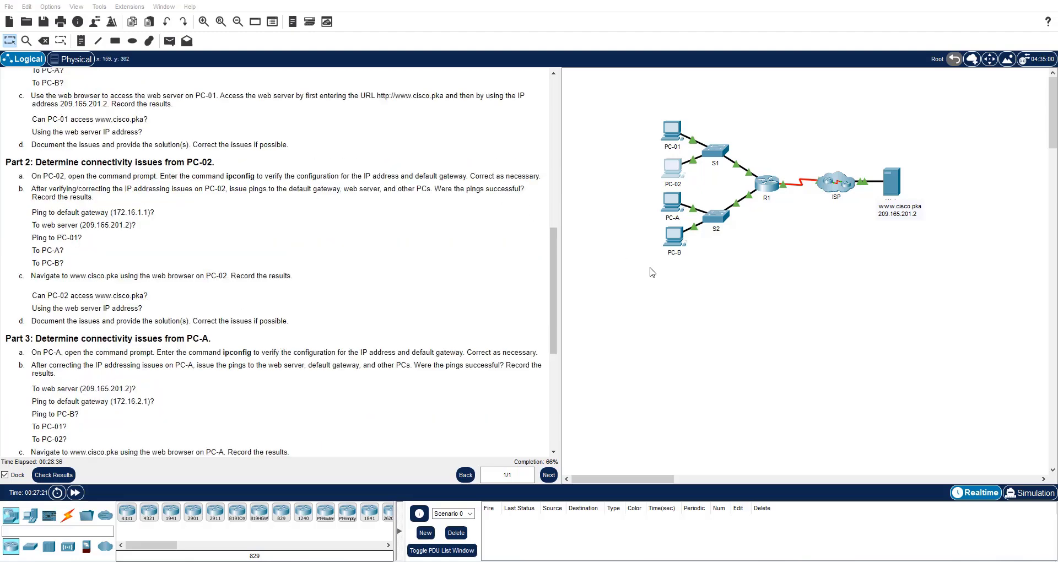
pyautogui.click(678, 168)
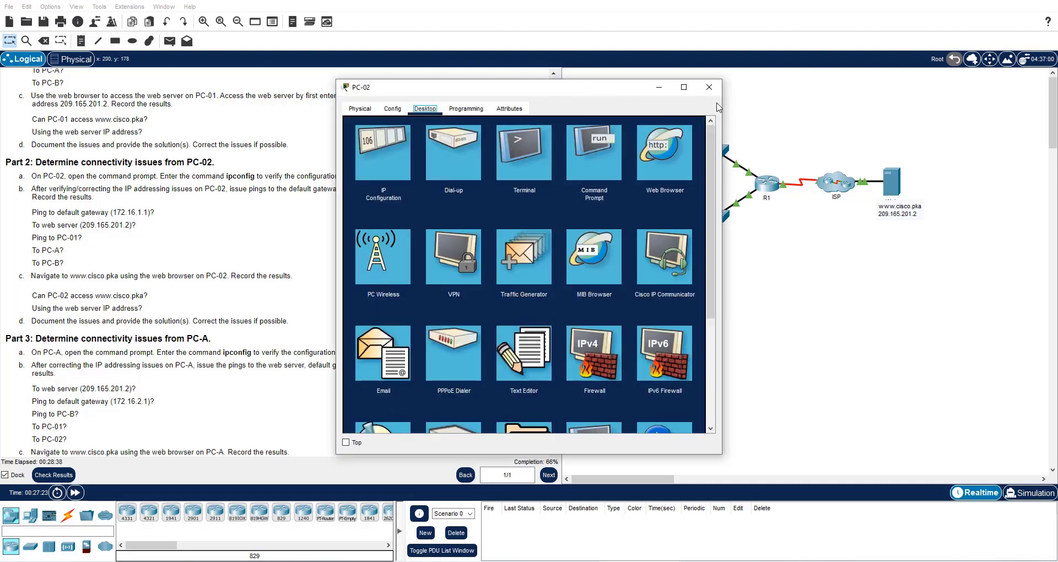
pyautogui.click(709, 87)
pyautogui.click(679, 172)
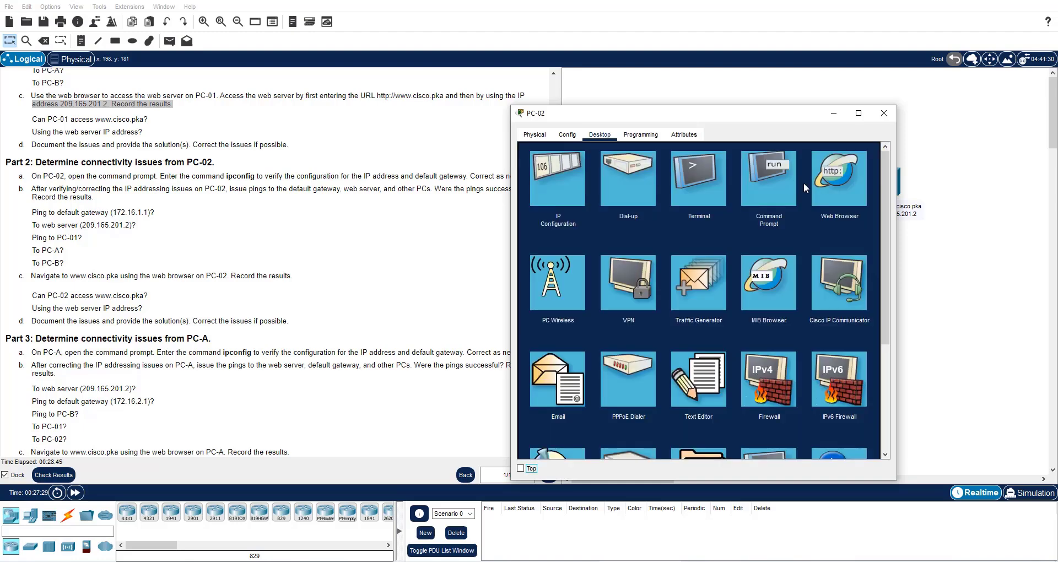
pyautogui.click(771, 174)
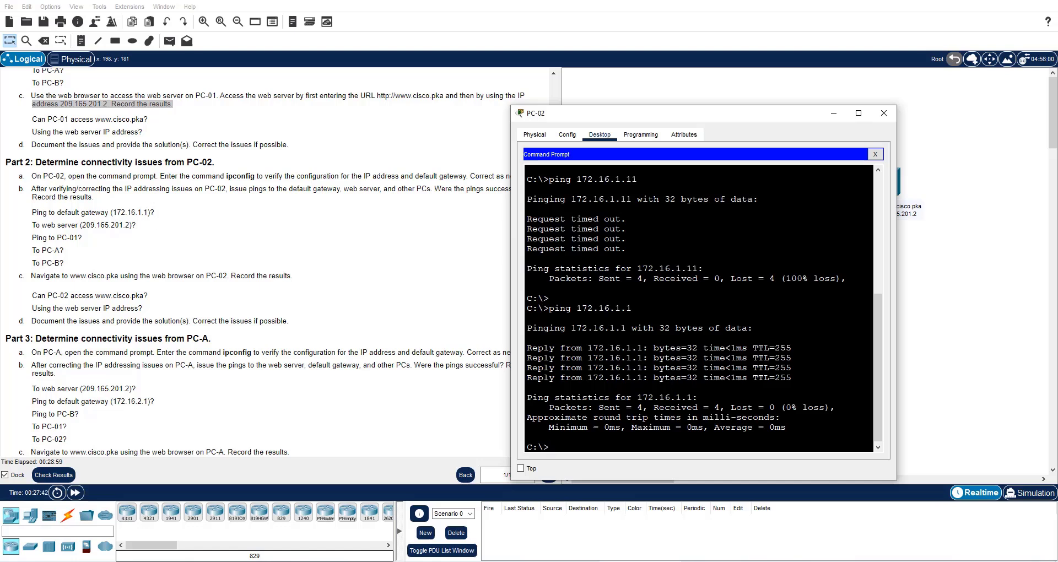
# Ping the web server at 209.165.201.2 from PC-02's command prompt
pyautogui.write('ing')
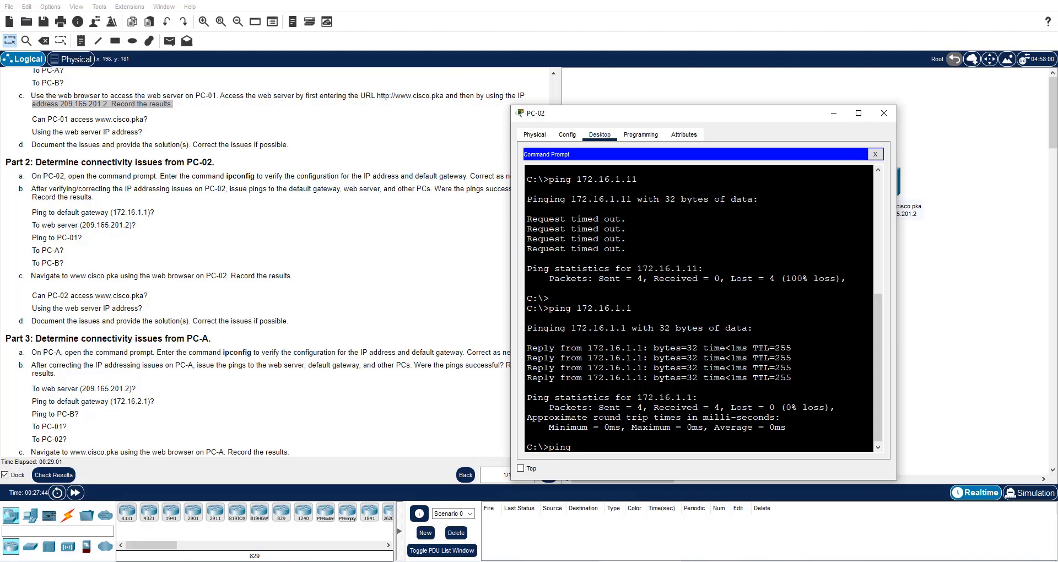
pyautogui.write(' 209.165')
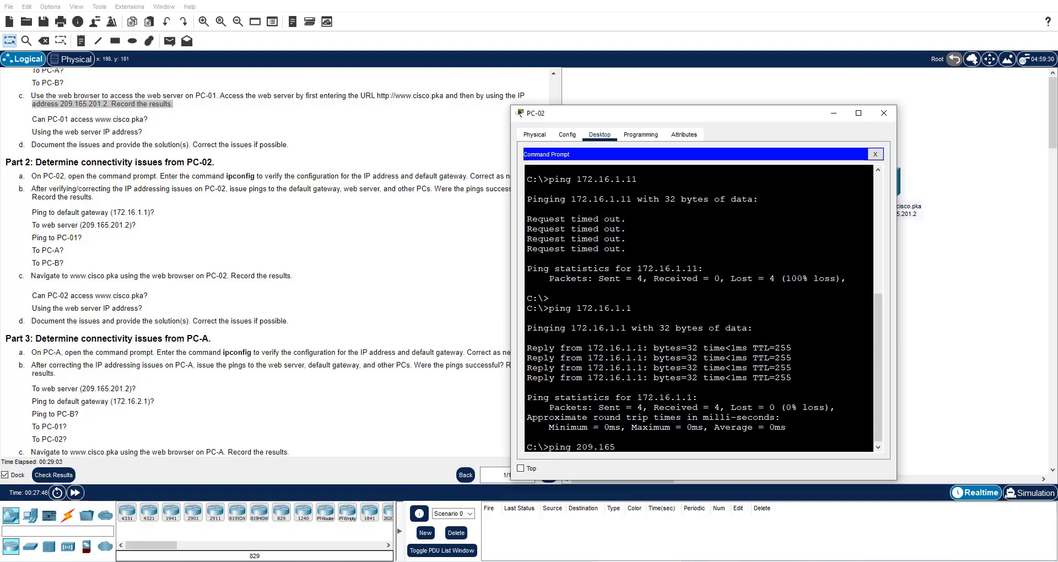
pyautogui.write('.201.2')
pyautogui.press('Return')
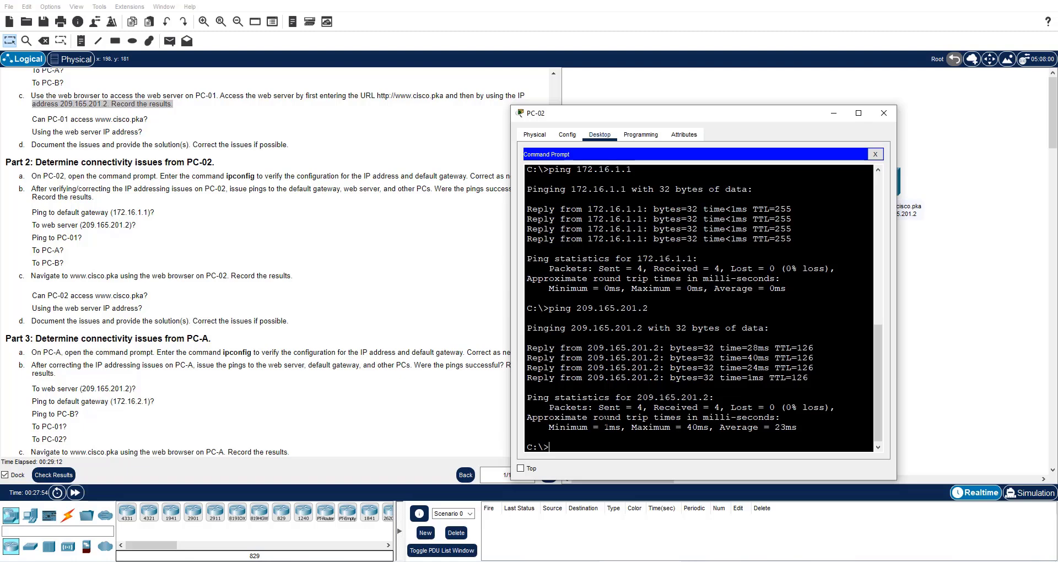
# Ping PC-01 at 172.16.1.3 from PC-02's command prompt
pyautogui.press('Up')
pyautogui.press('Up')
pyautogui.press('BackSpace')
pyautogui.write('3')
pyautogui.press('Return')
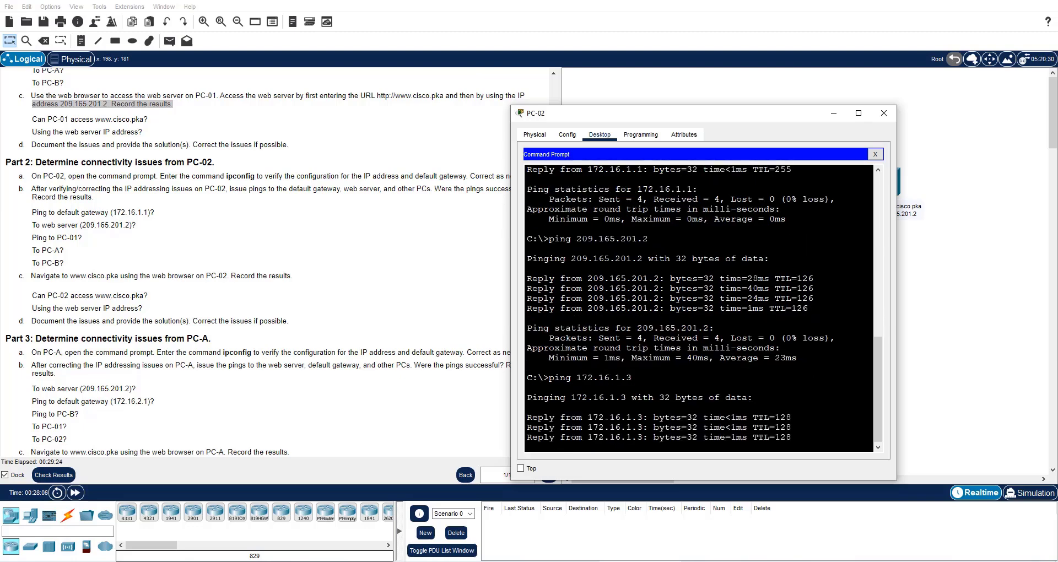
# Ping PC-A at 172.16.2.3 from PC-02's command prompt
pyautogui.press('Up')
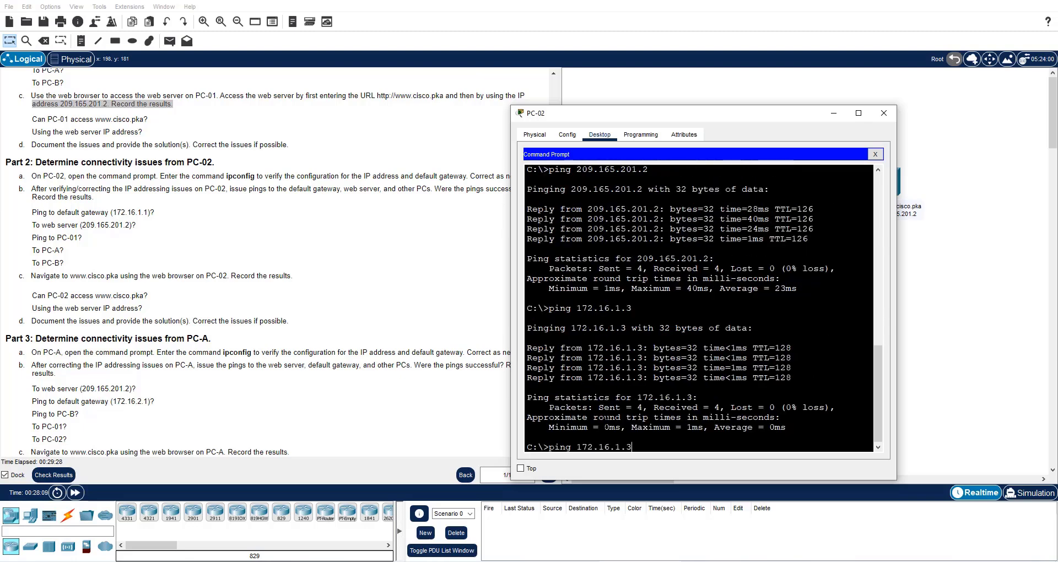
pyautogui.press('BackSpace')
pyautogui.press('BackSpace')
pyautogui.press('BackSpace')
pyautogui.write('2.3')
pyautogui.press('Return')
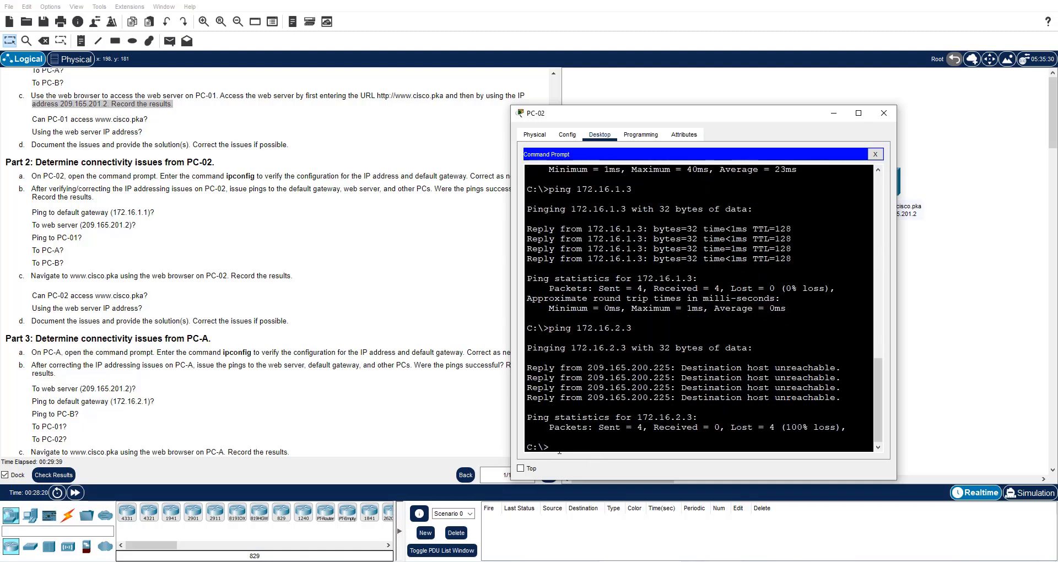
# Reposition PC-02's window clear of the instructions and ping PC-B at 172.16.2.4
pyautogui.moveTo(752, 116); pyautogui.dragTo(551, 137)
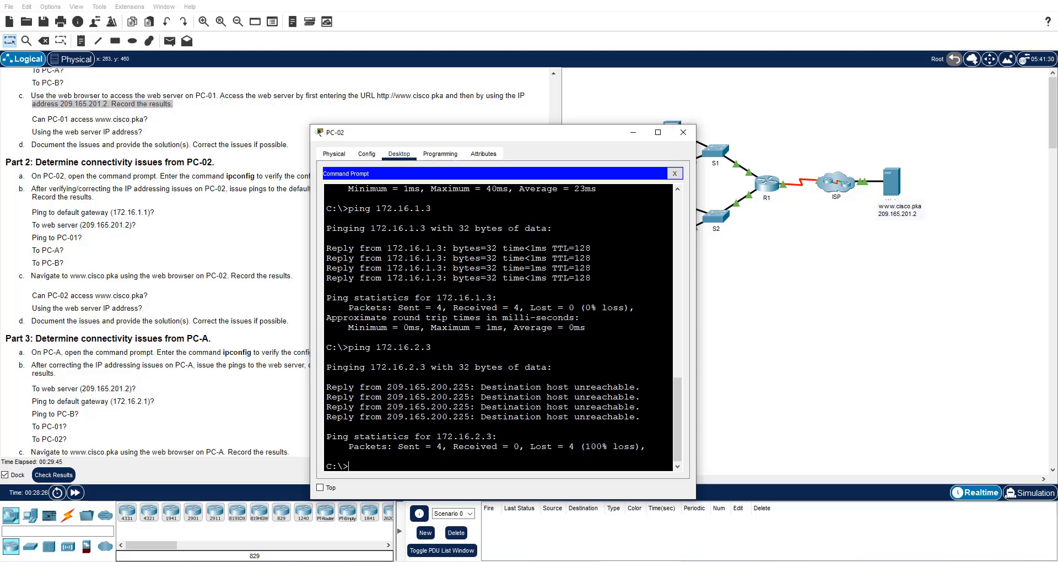
pyautogui.moveTo(534, 139); pyautogui.dragTo(806, 99)
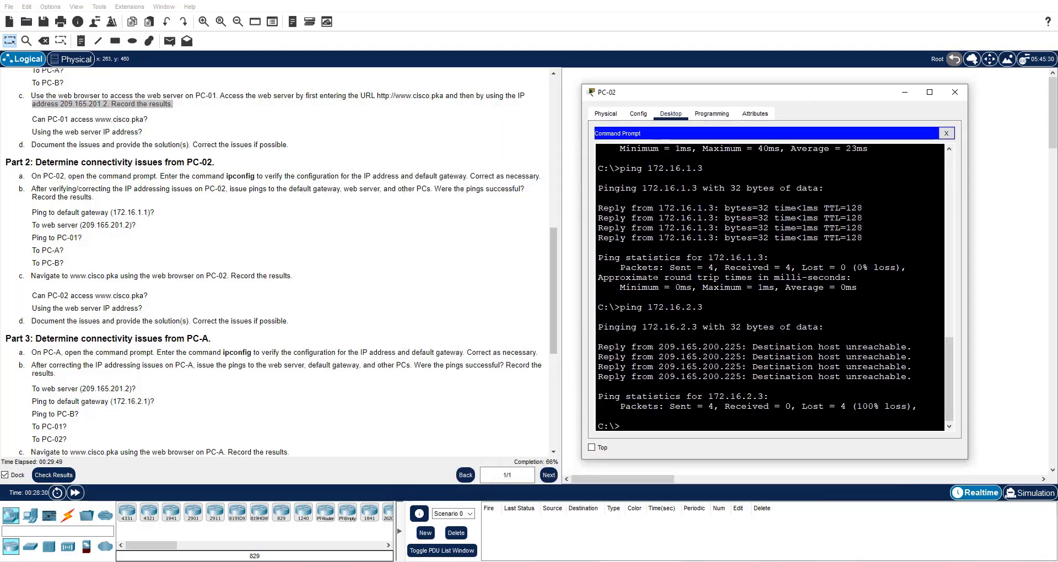
pyautogui.press('Up')
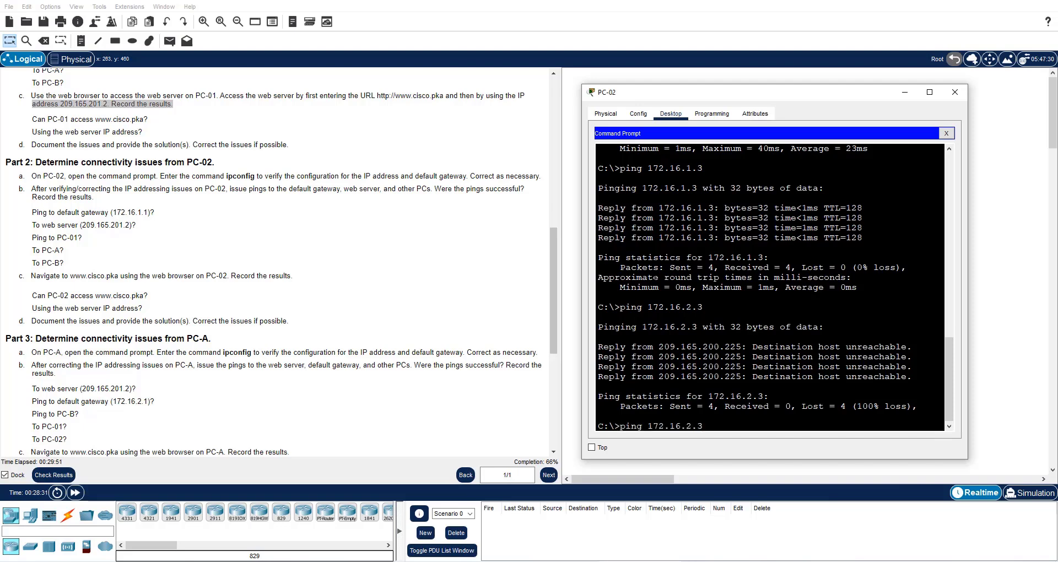
pyautogui.write('4')
pyautogui.press('Return')
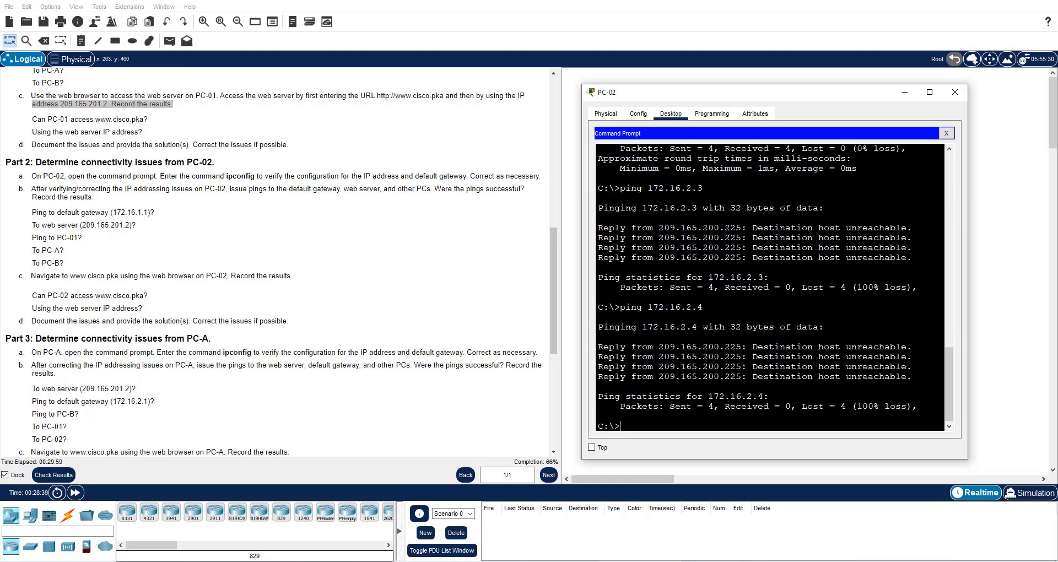
pyautogui.click(946, 133)
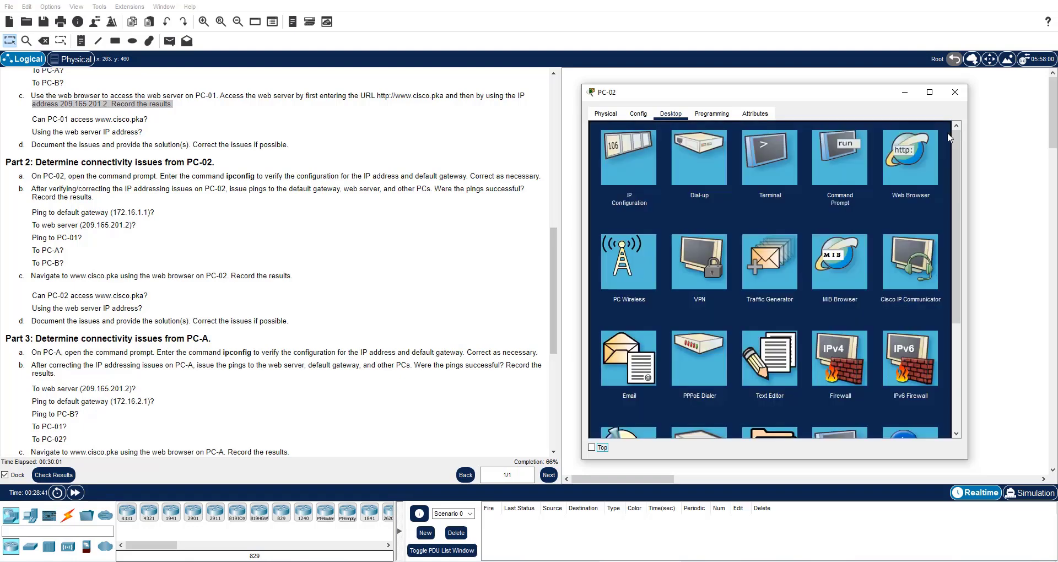
pyautogui.click(919, 151)
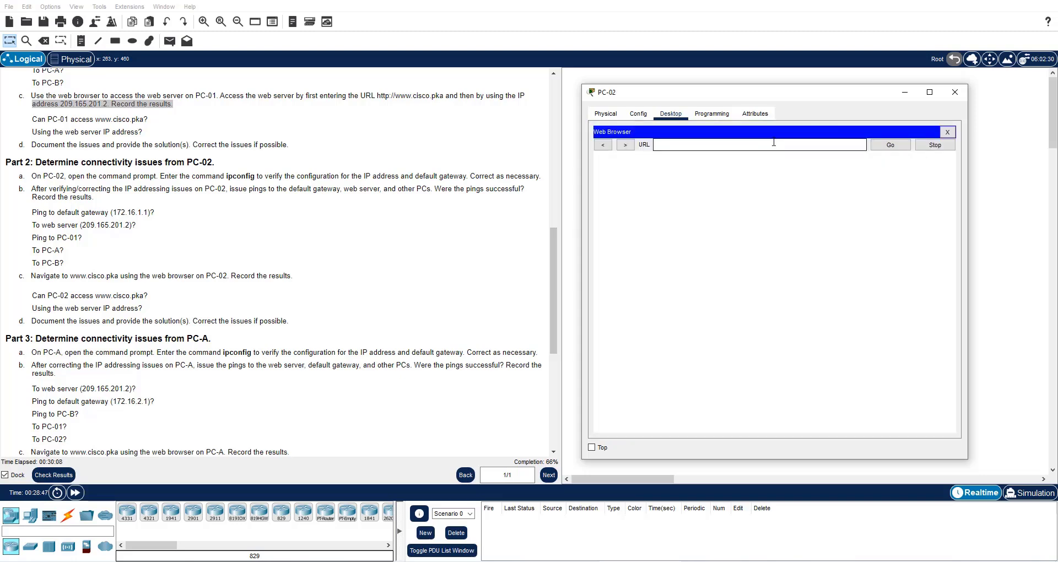
pyautogui.write('www.cisco.pka')
pyautogui.press('Return')
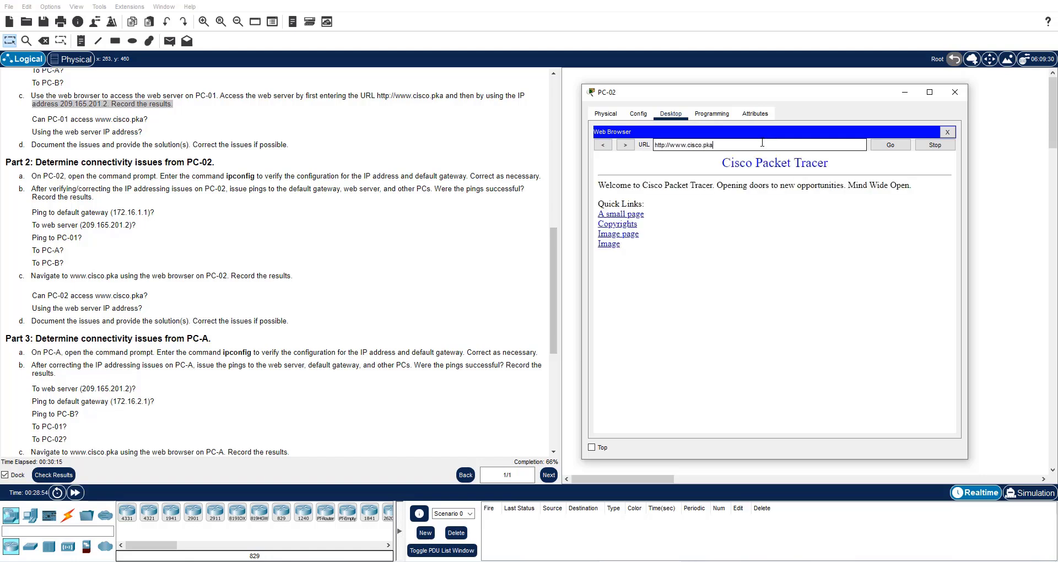
# Load the web server by its IP address 209.165.201.2 in PC-02's browser, and close PC-02's window
pyautogui.moveTo(777, 144); pyautogui.dragTo(612, 133)
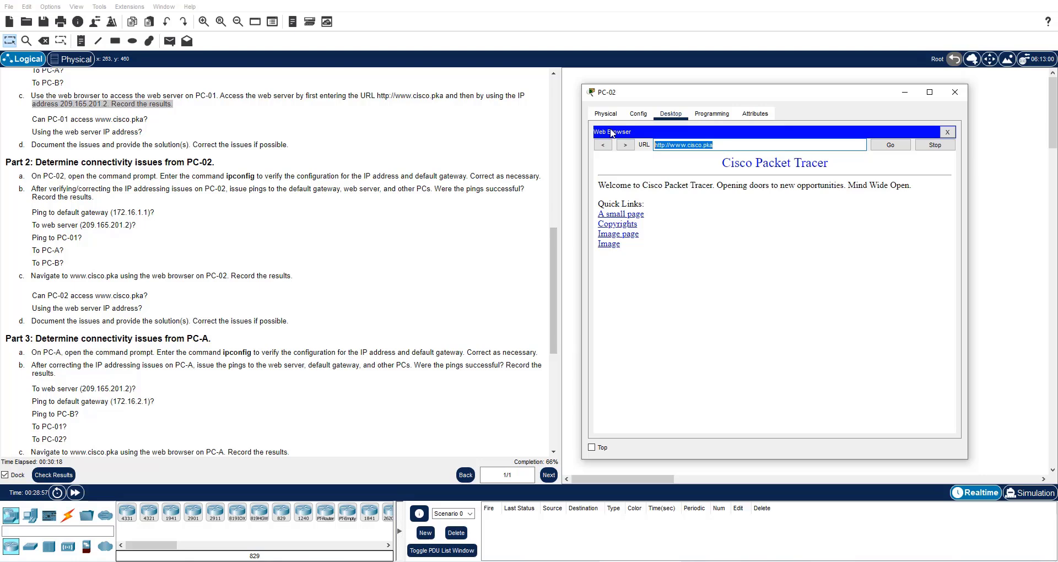
pyautogui.press('BackSpace')
pyautogui.write('209.165.201.2')
pyautogui.click(891, 146)
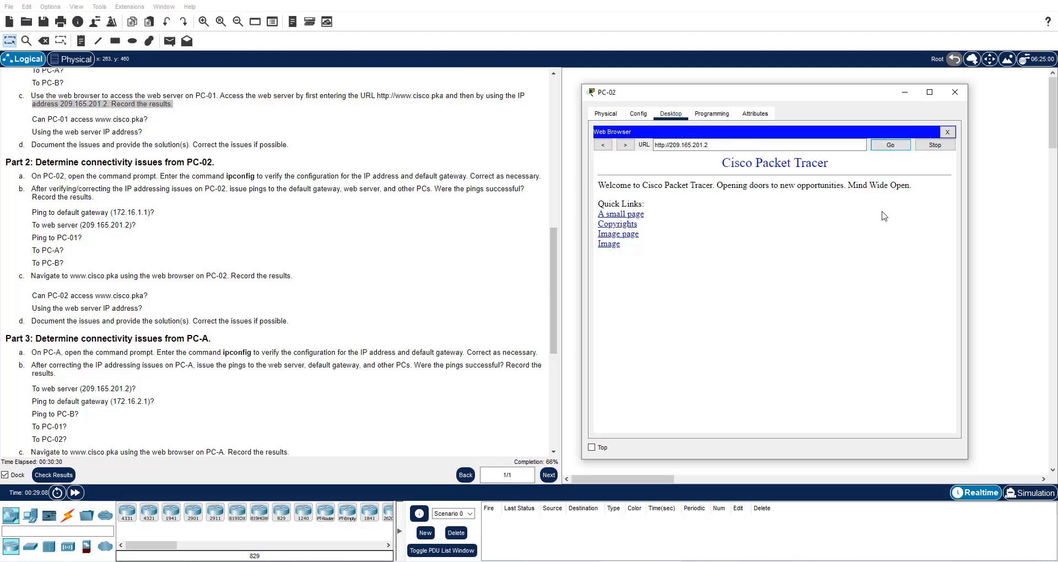
pyautogui.click(955, 92)
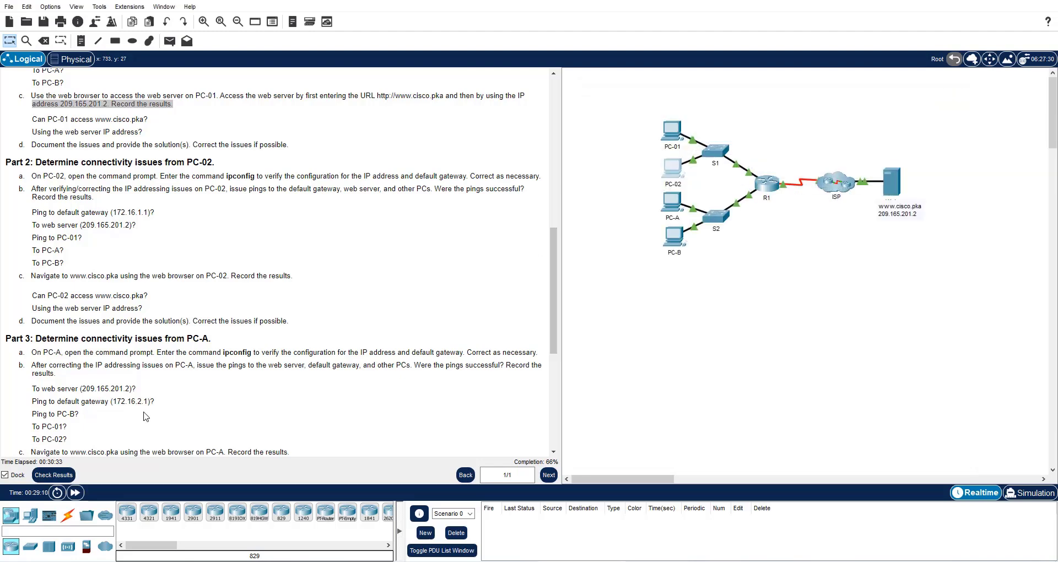
# Review the Part 2 instruction about documenting the issues and providing solutions
pyautogui.scroll(-4, 146, 416)
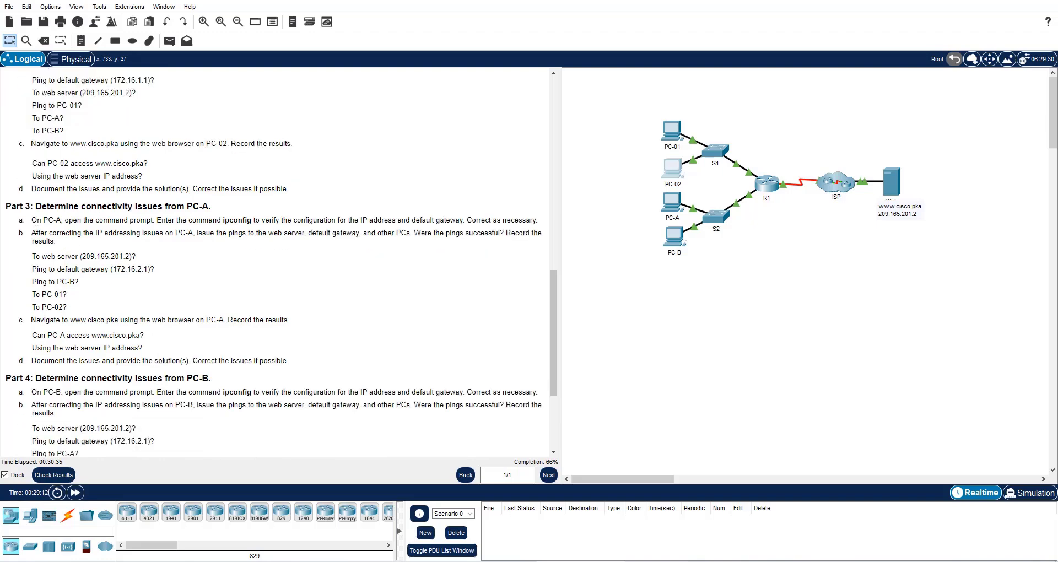
pyautogui.scroll(4, 36, 229)
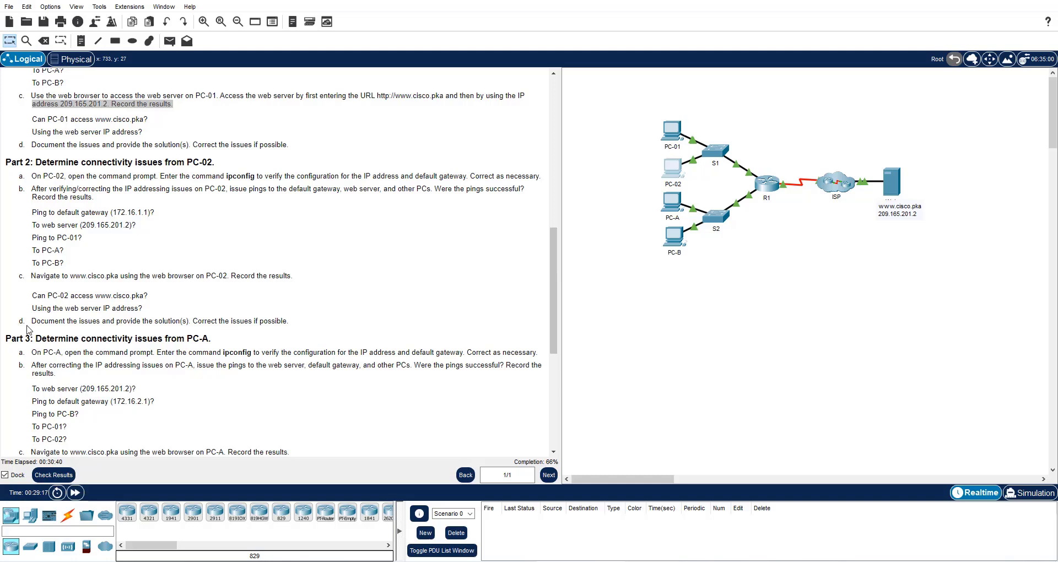
pyautogui.moveTo(33, 320); pyautogui.dragTo(306, 326)
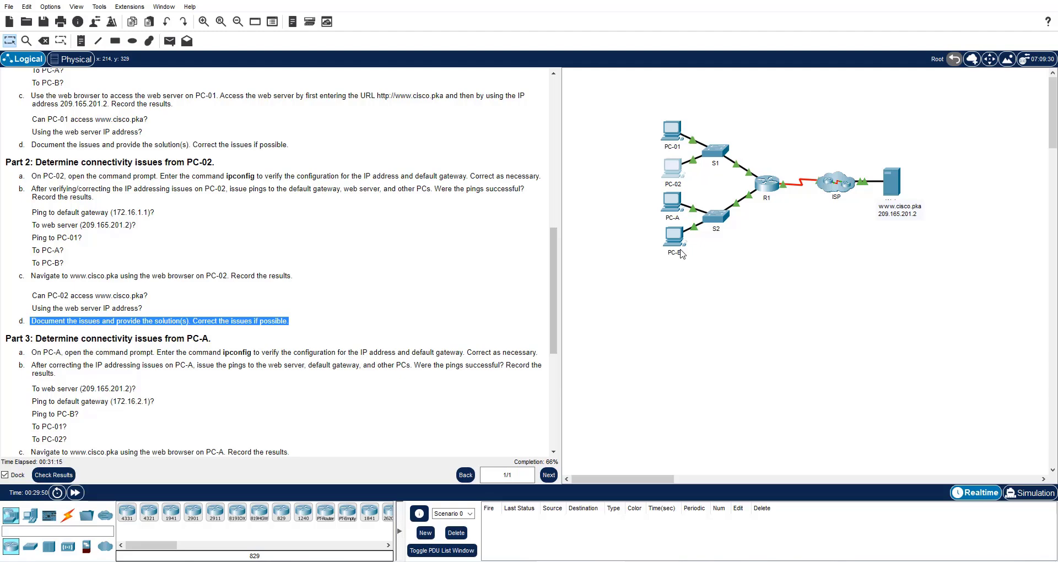
# Run ipconfig in PC-A's command prompt, compare its addressing with the Addressing Table, and close the window
pyautogui.moveTo(682, 254)
pyautogui.click(671, 204)
pyautogui.scroll(-3, 31, 273)
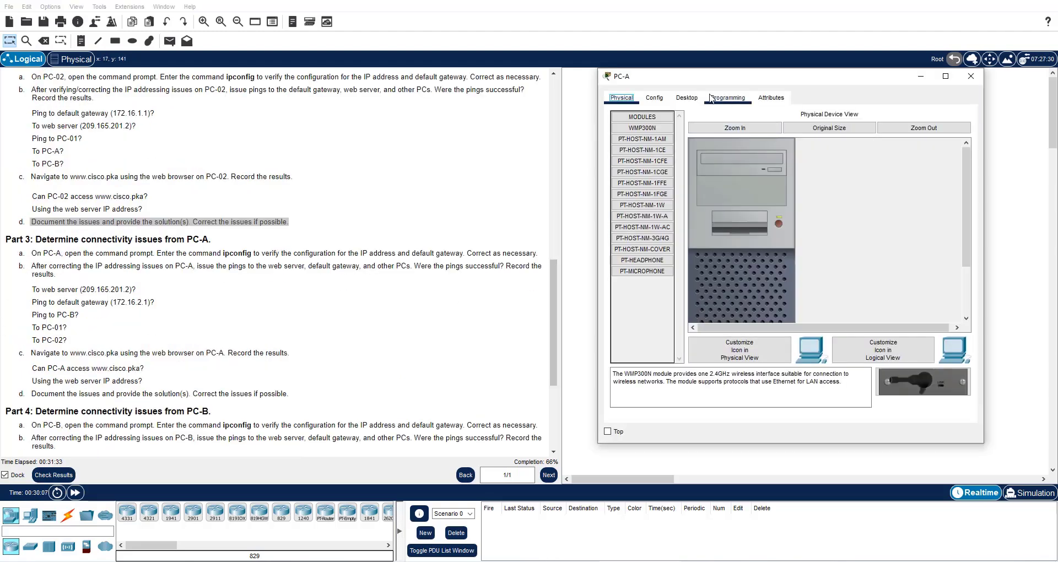
pyautogui.click(689, 98)
pyautogui.click(861, 147)
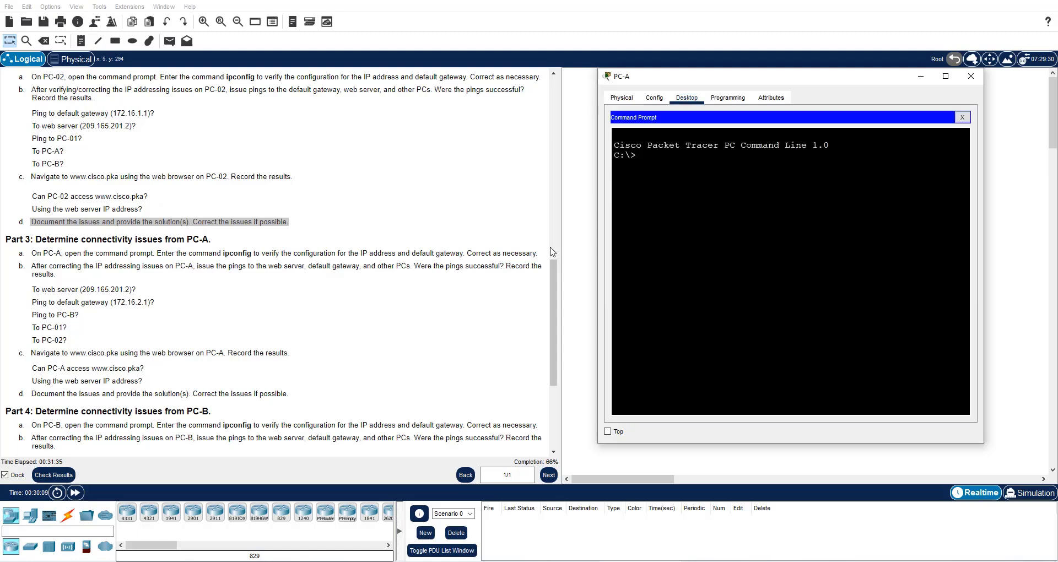
pyautogui.write('ipconfig')
pyautogui.press('Return')
pyautogui.scroll(15, 424, 355)
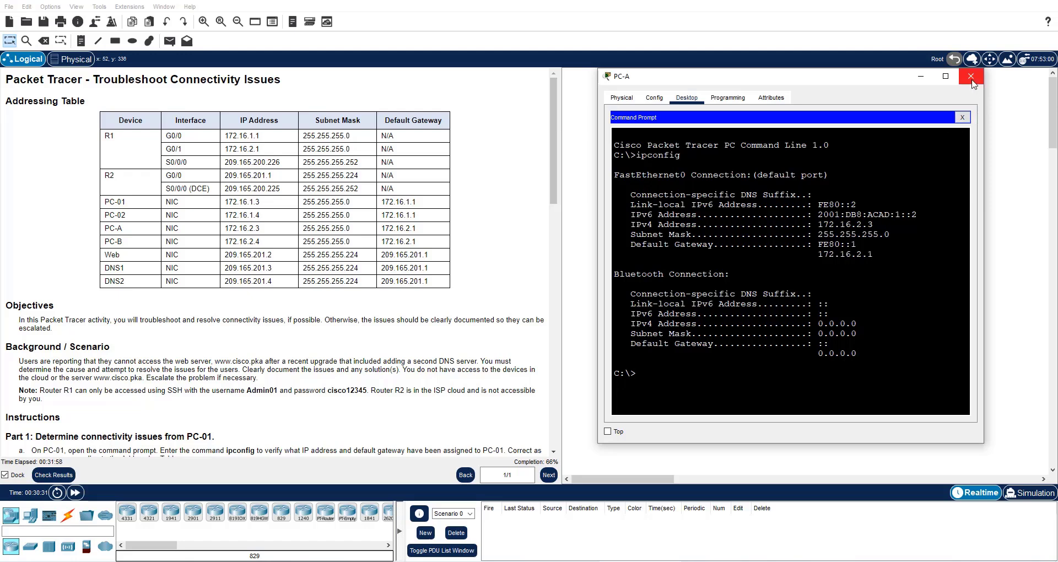
pyautogui.click(971, 76)
# Review the Part 3 ping instructions and ping the web server at 209.165.201.2 from PC-A's command prompt
pyautogui.moveTo(31, 232); pyautogui.dragTo(197, 235)
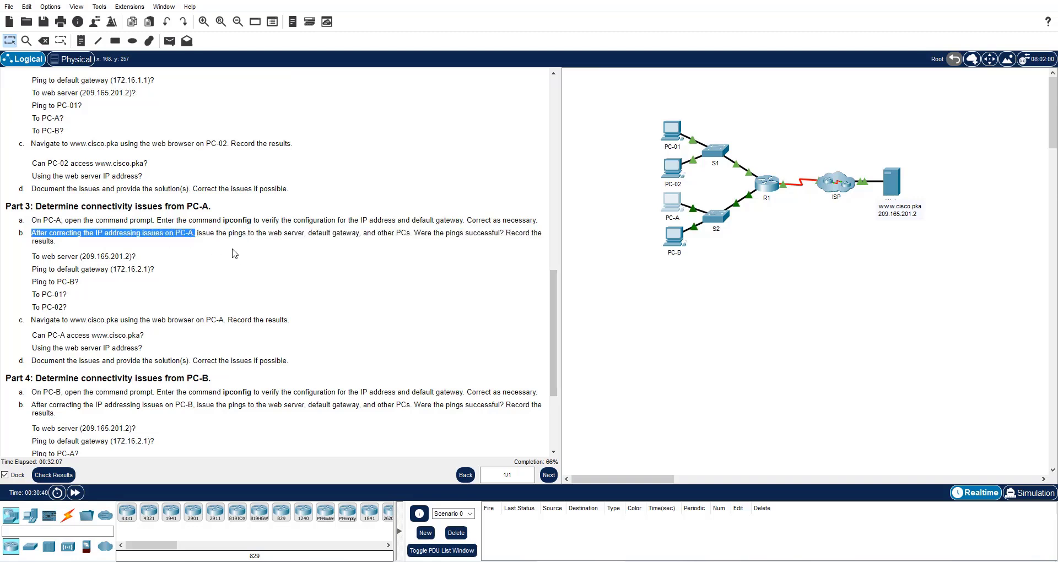
pyautogui.scroll(-3, 220, 259)
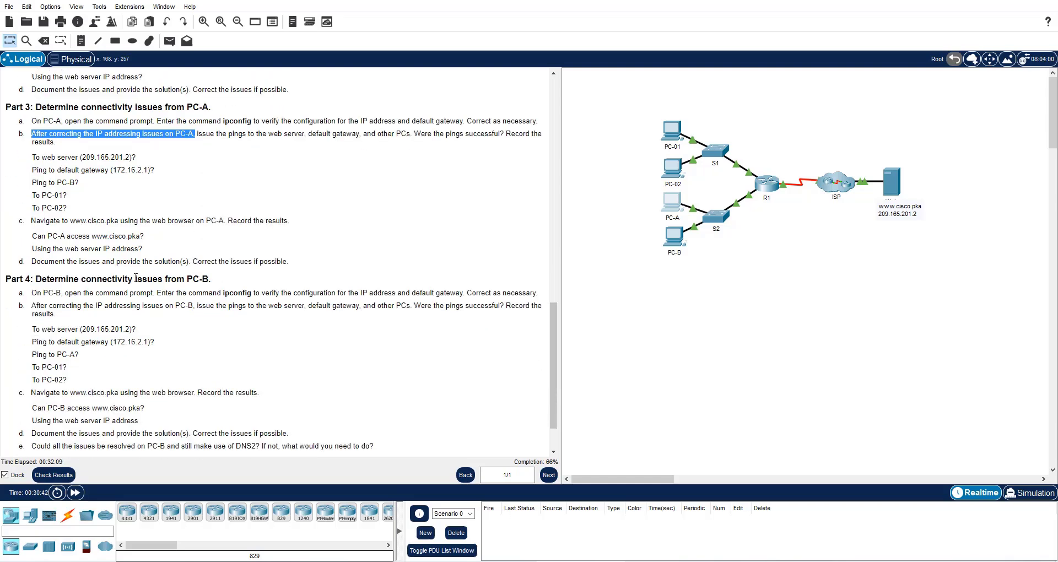
pyautogui.click(674, 201)
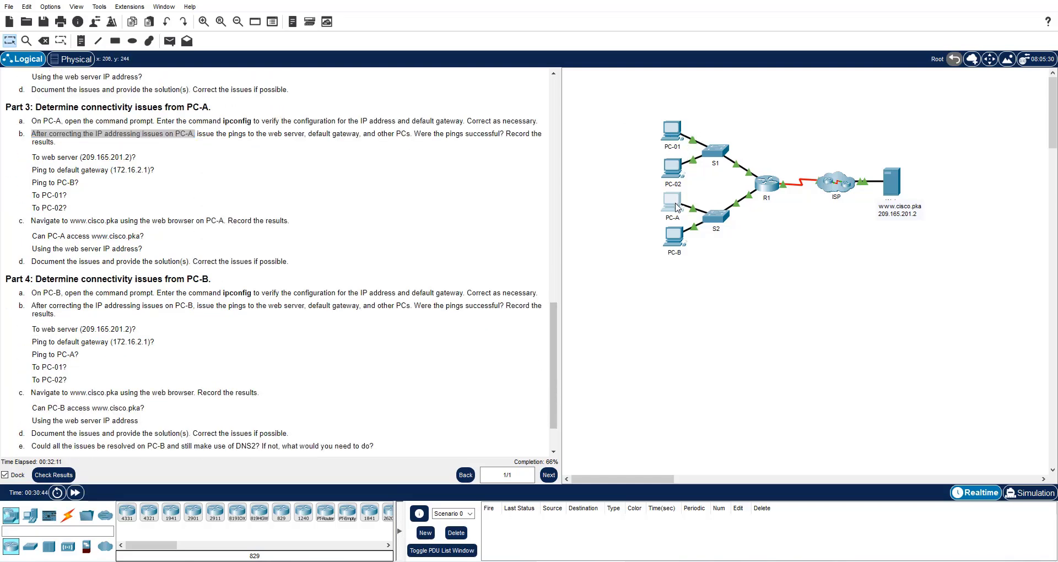
pyautogui.write('ping 209.165.')
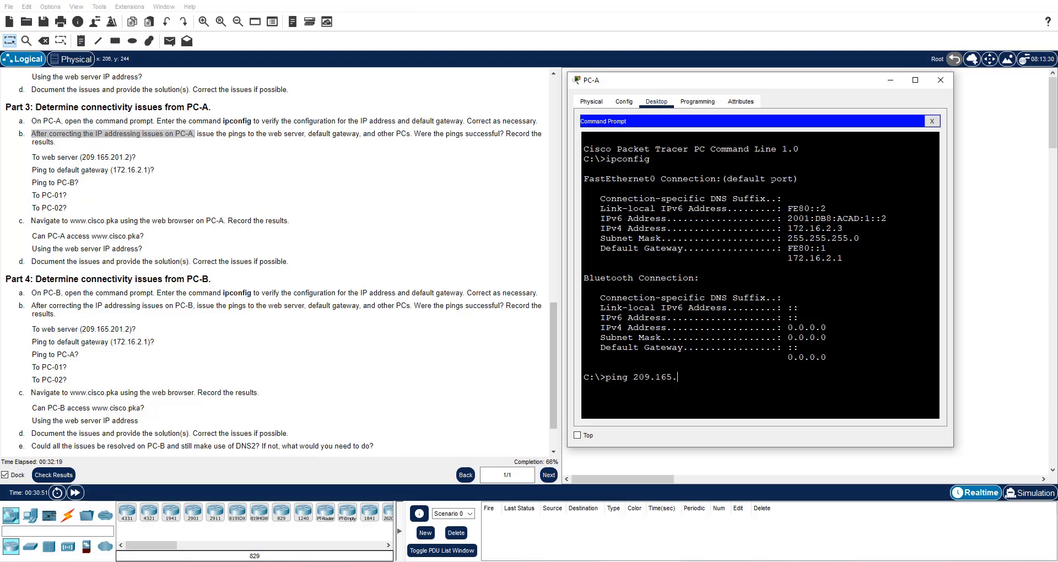
pyautogui.write('201.2')
pyautogui.press('Return')
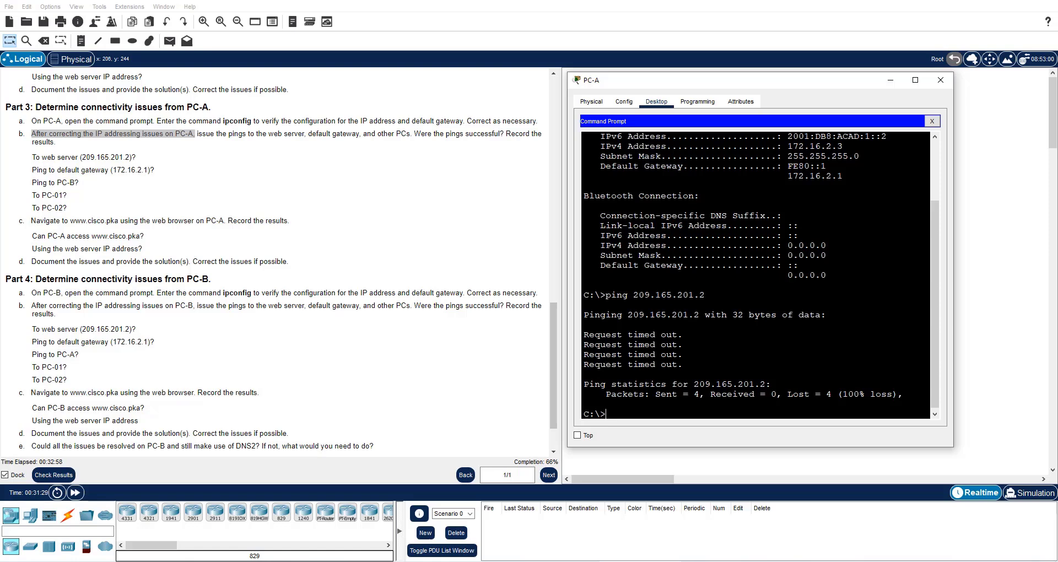
# List PC-A's ARP entries with arp -a and ping its default gateway at 172.16.2.1
pyautogui.write('arp -a')
pyautogui.press('Return')
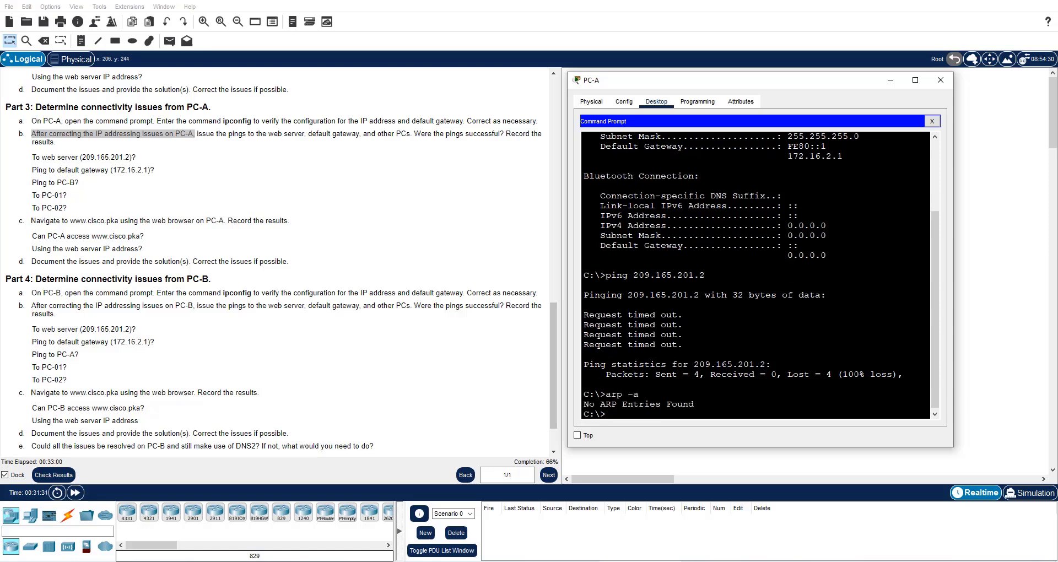
pyautogui.moveTo(732, 84); pyautogui.dragTo(303, 71)
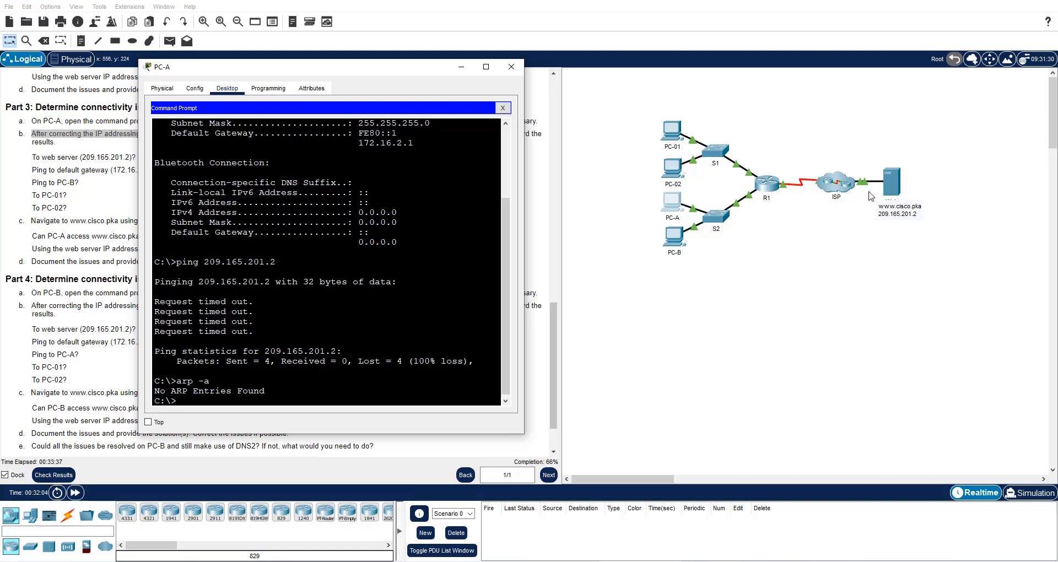
pyautogui.moveTo(265, 391); pyautogui.dragTo(154, 391)
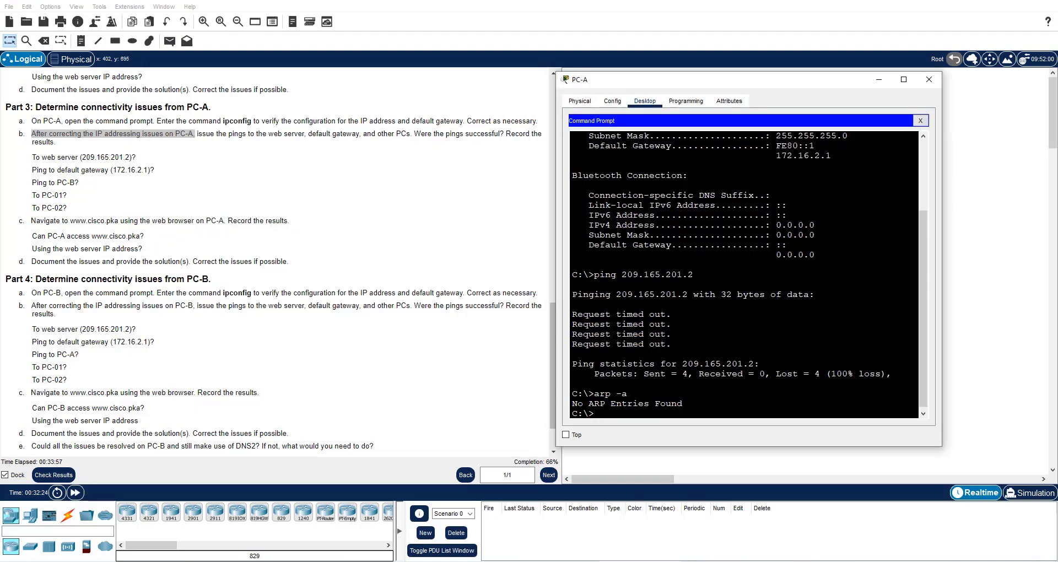
pyautogui.write('ping 172.16.2.1')
pyautogui.press('Return')
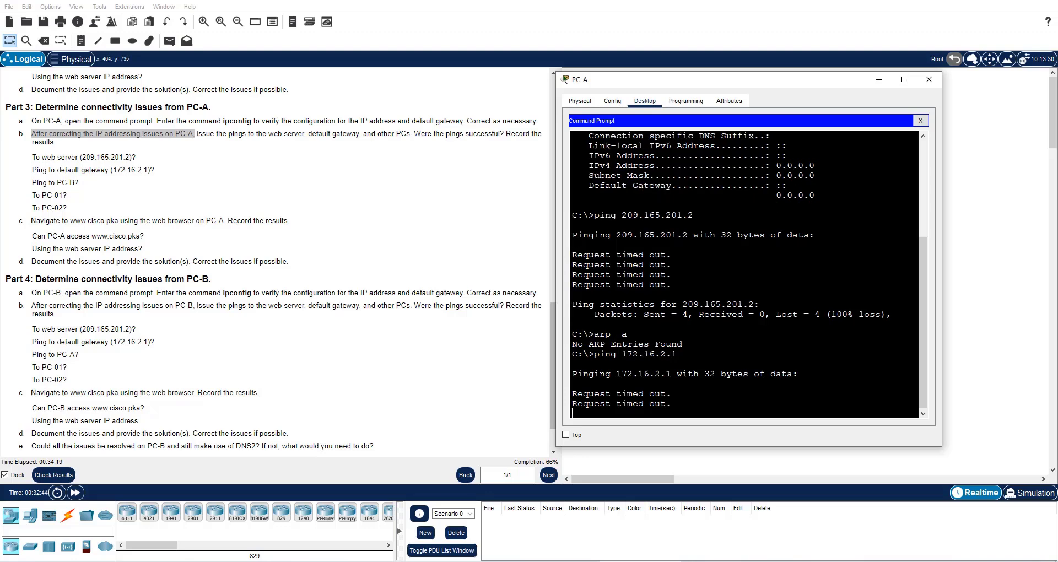
# Stop the running ping to the default gateway and list PC-A's ARP entries again with arp -a
pyautogui.hotkey('ctrl', 'c')
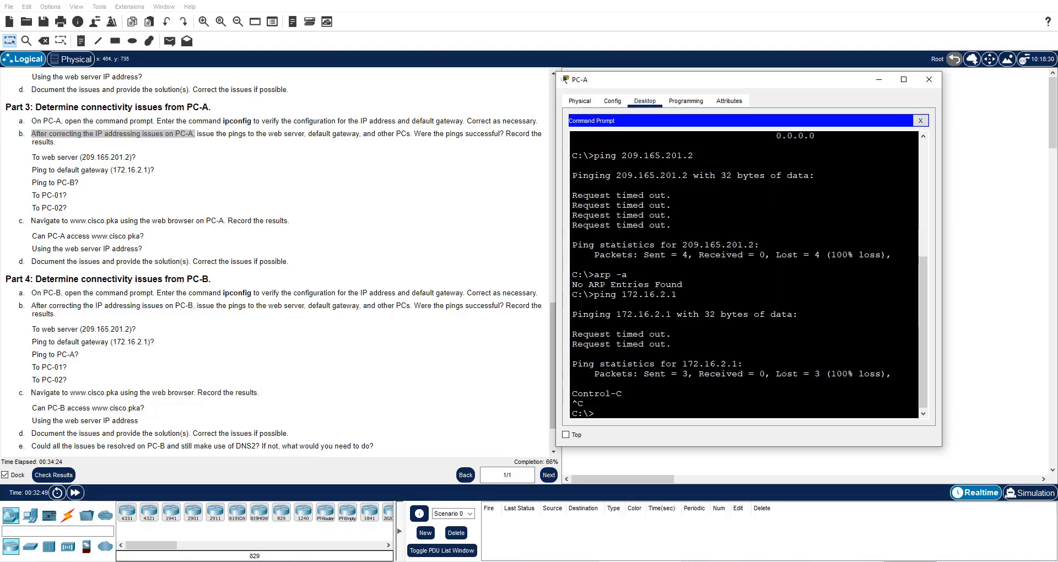
pyautogui.press('Up')
pyautogui.press('Up')
pyautogui.press('Return')
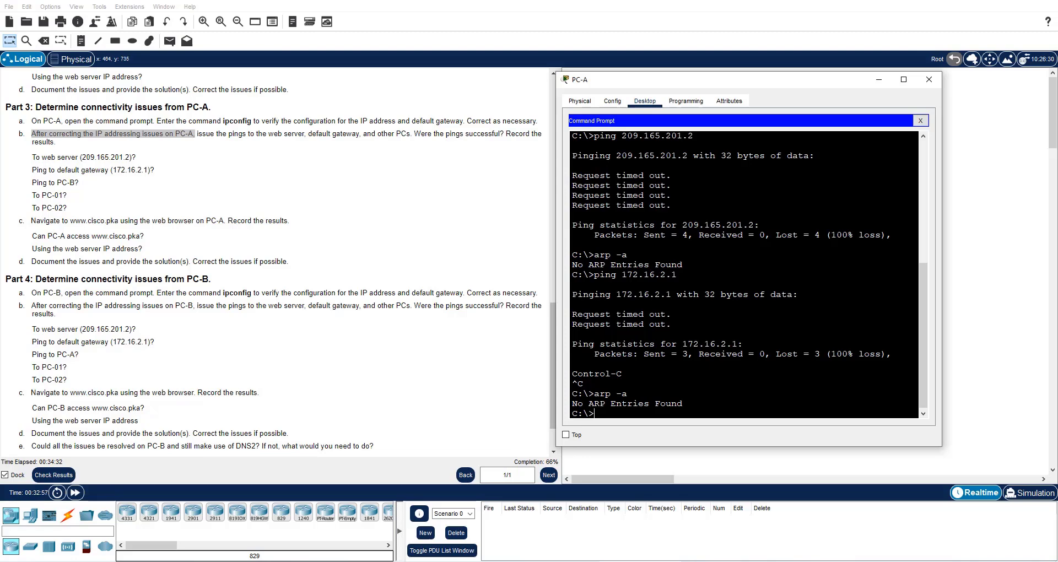
# Ping PC-B at 172.16.2.4 from PC-A and check PC-A's ARP entries with arp -a
pyautogui.moveTo(690, 79); pyautogui.dragTo(277, 66)
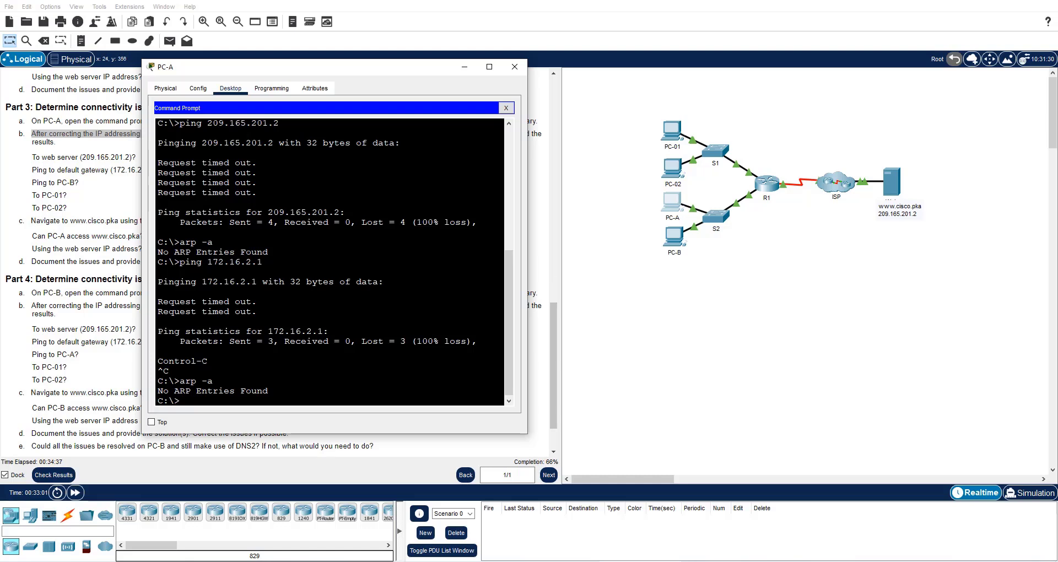
pyautogui.write('ping 172.16.2.4')
pyautogui.press('Return')
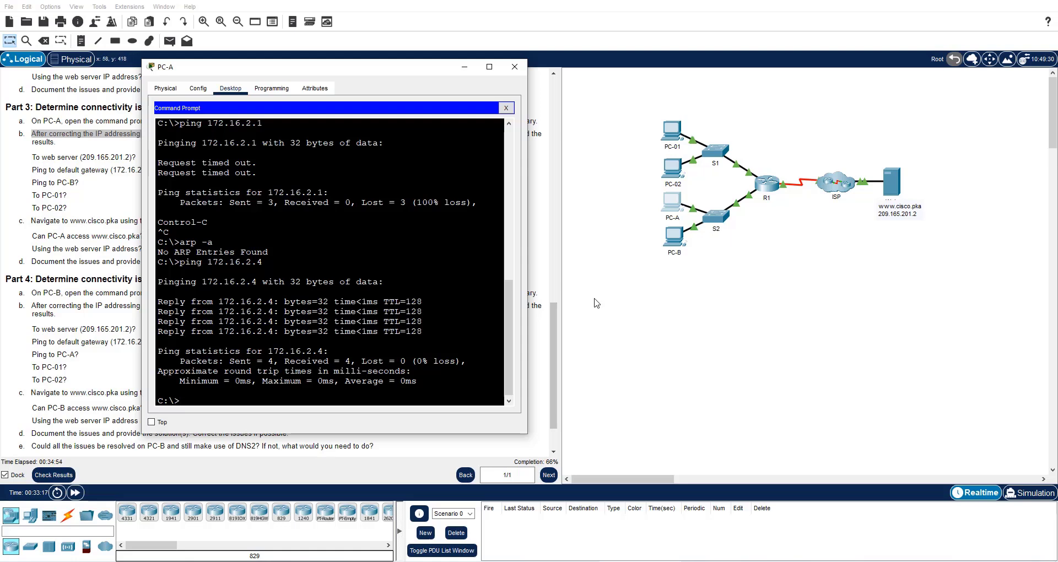
pyautogui.press('Up')
pyautogui.press('Up')
pyautogui.press('Return')
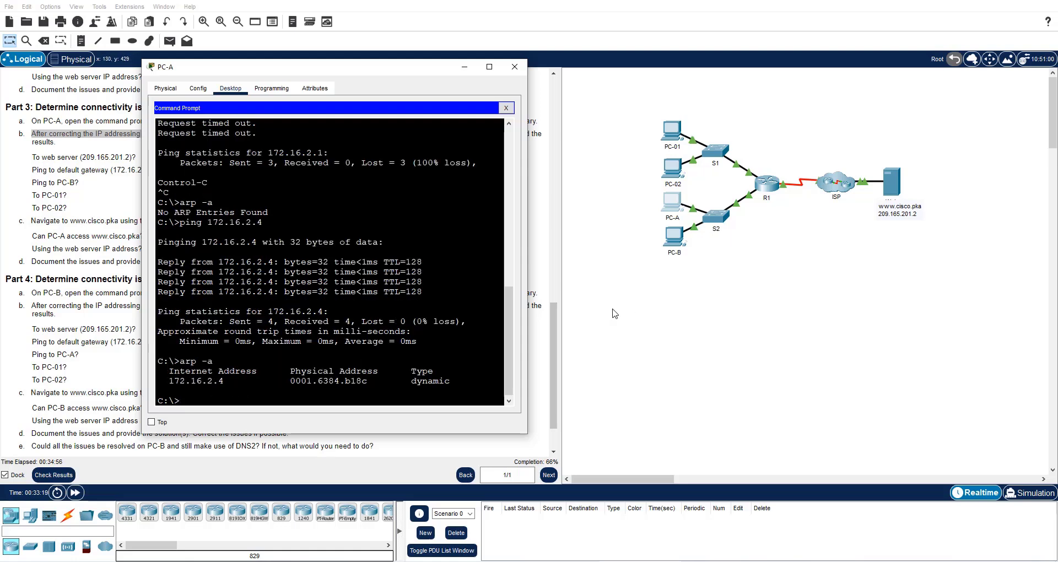
pyautogui.moveTo(174, 381); pyautogui.dragTo(378, 381)
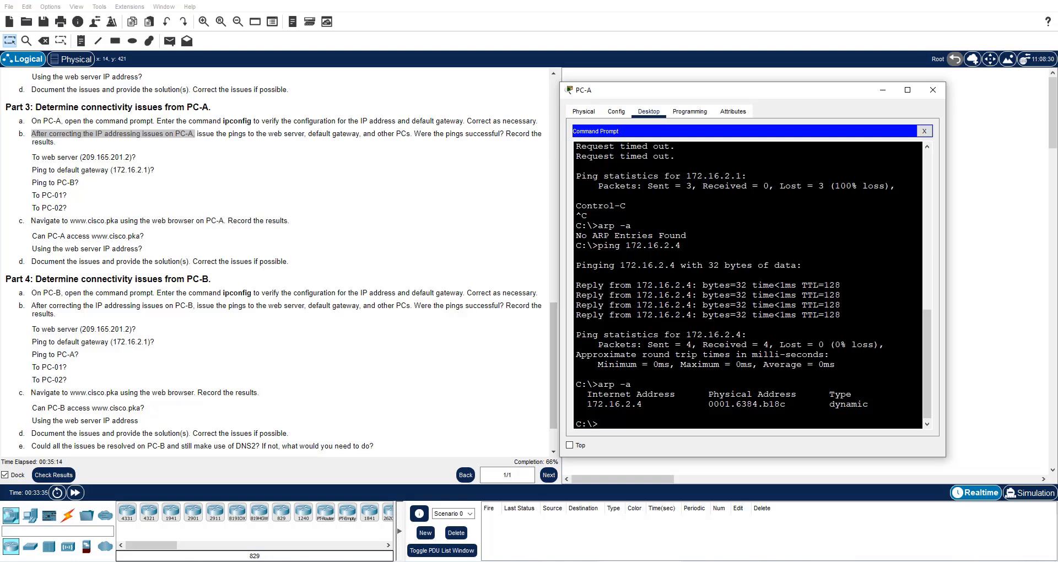
# Ping PC-01 at 172.16.1.3 from PC-A and list the ARP entries with arp -a
pyautogui.write('ing 172.16.1.3')
pyautogui.press('Return')
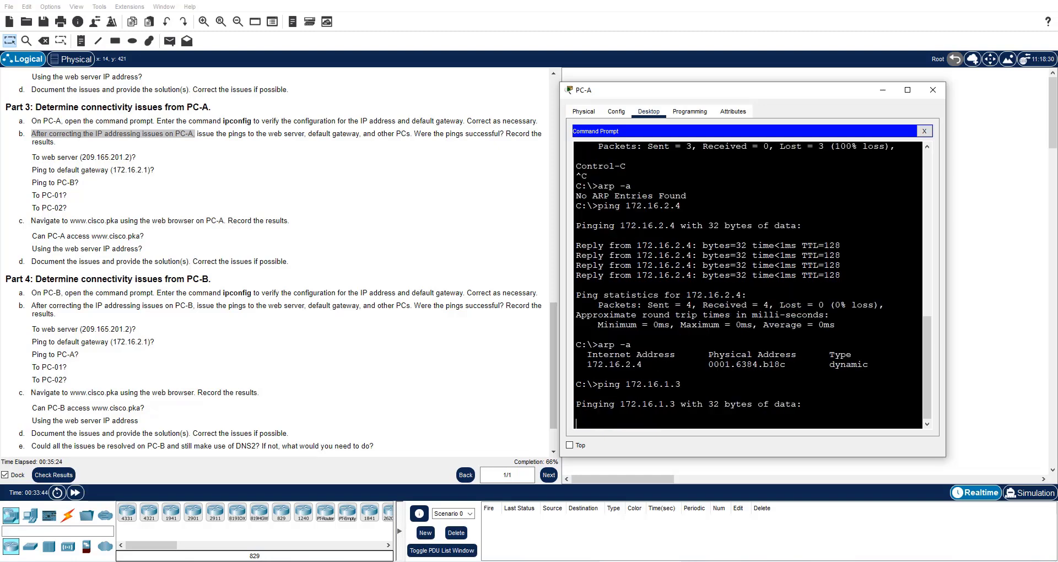
pyautogui.write('arp -a')
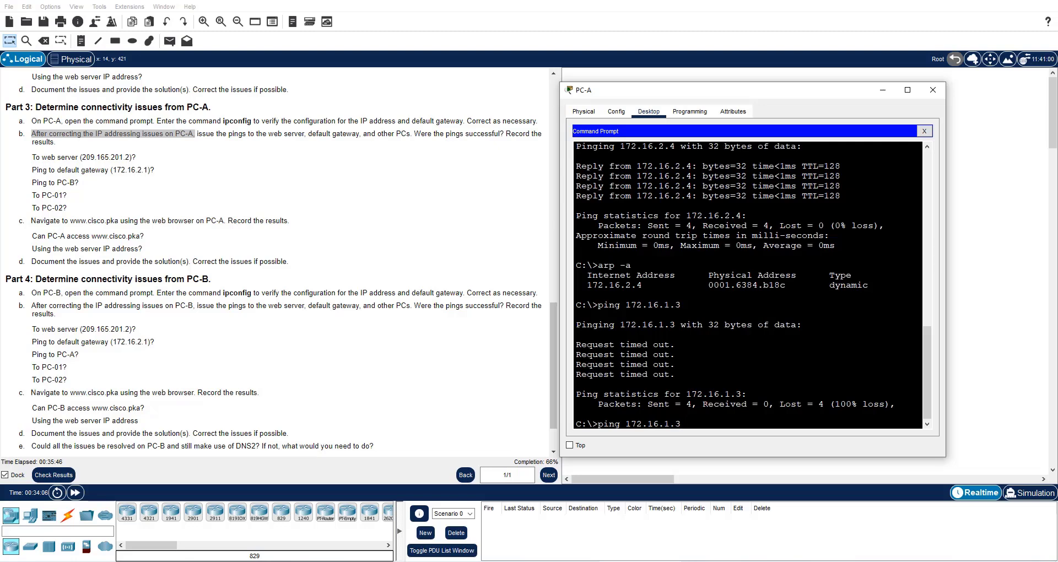
pyautogui.press('Return')
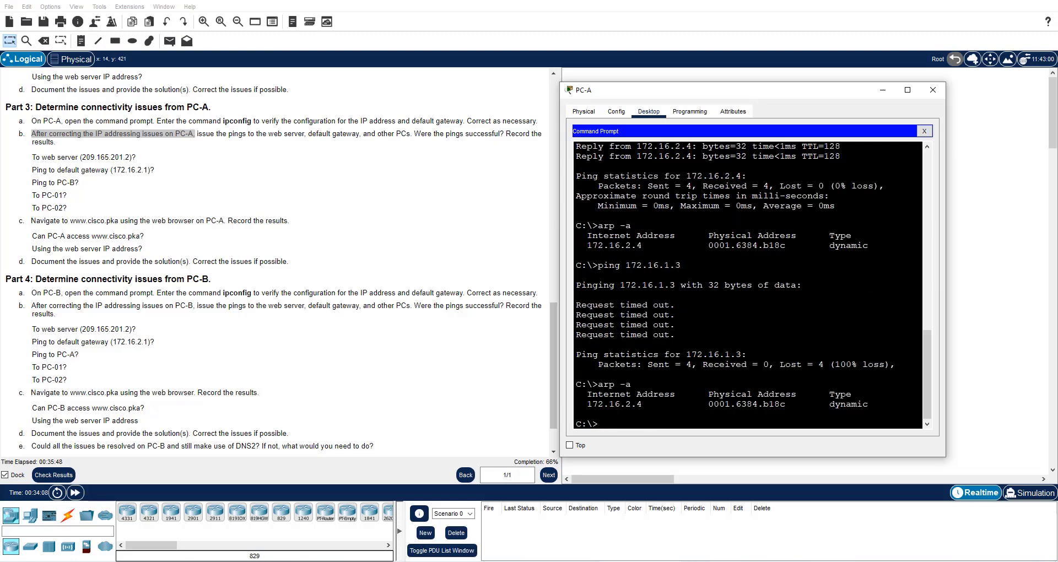
# Ping PC-02 at 172.16.1.4 from PC-A's command prompt
pyautogui.press('Up')
pyautogui.press('Up')
pyautogui.press('BackSpace')
pyautogui.press('Return')
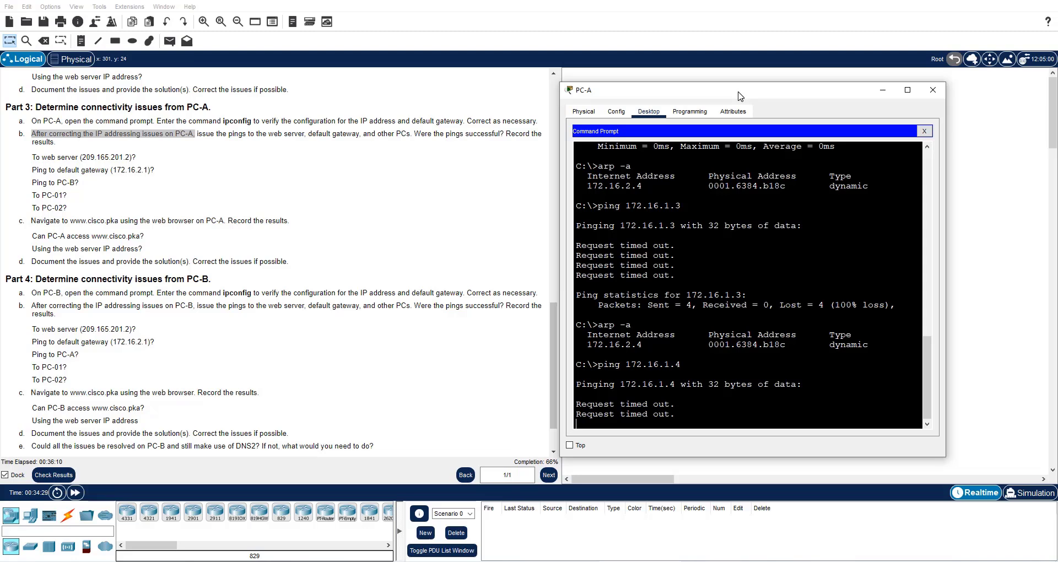
pyautogui.moveTo(728, 96); pyautogui.dragTo(542, 77)
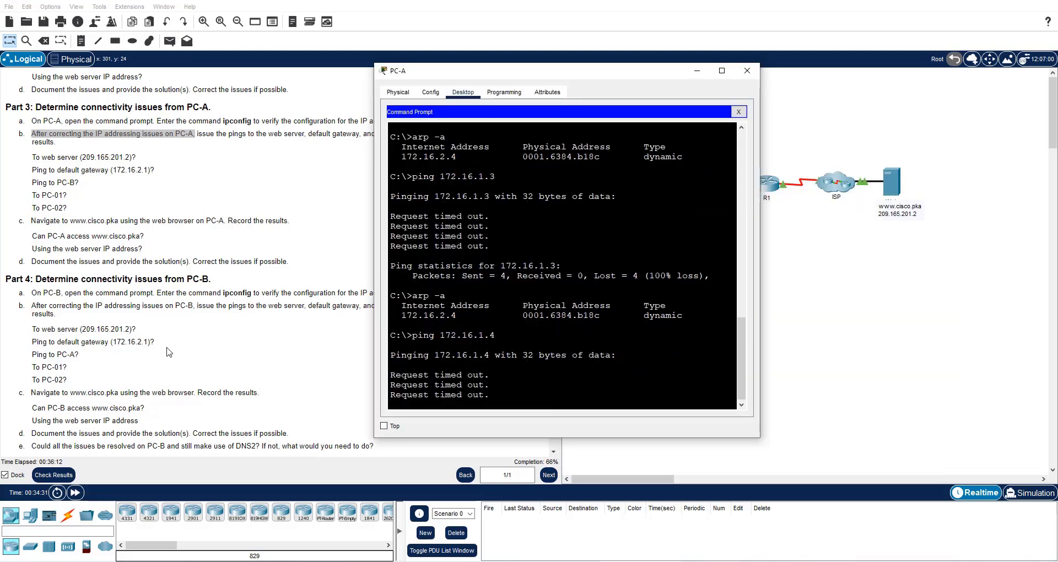
pyautogui.scroll(-2, 178, 336)
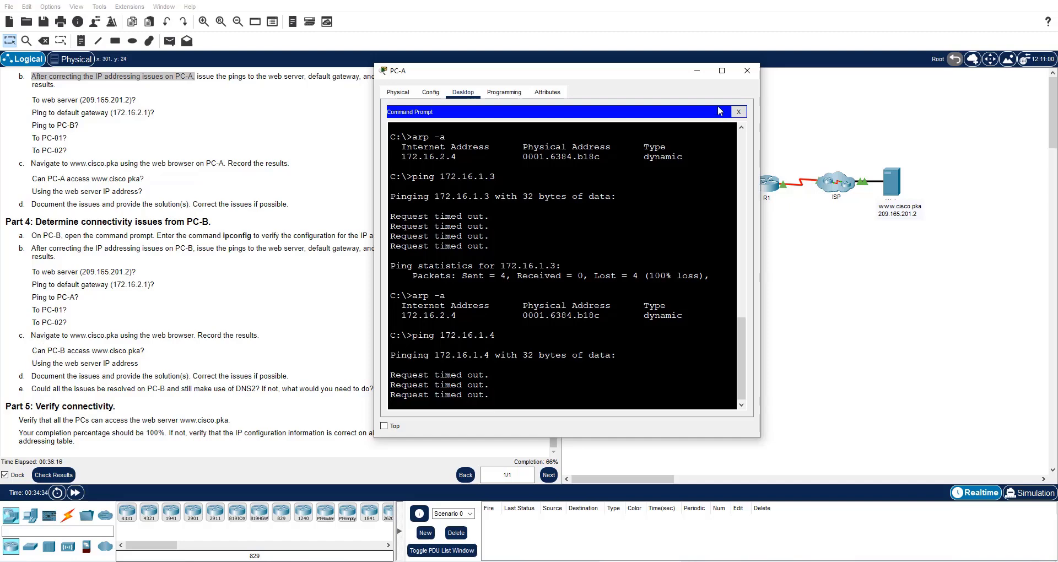
pyautogui.click(738, 111)
pyautogui.click(719, 132)
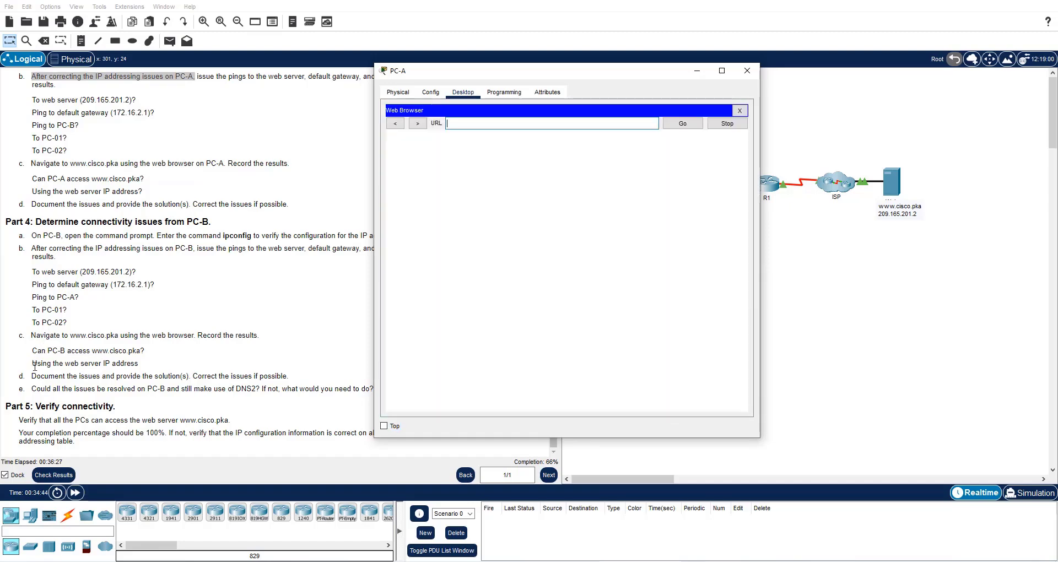
pyautogui.click(457, 126)
pyautogui.write('w')
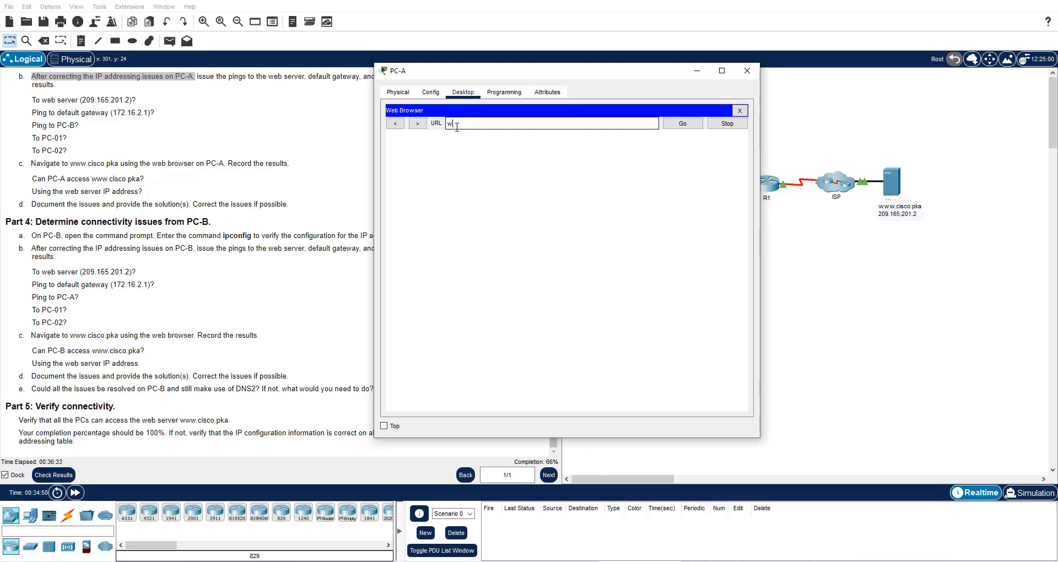
pyautogui.write('ww.cisco.pka')
pyautogui.click(681, 124)
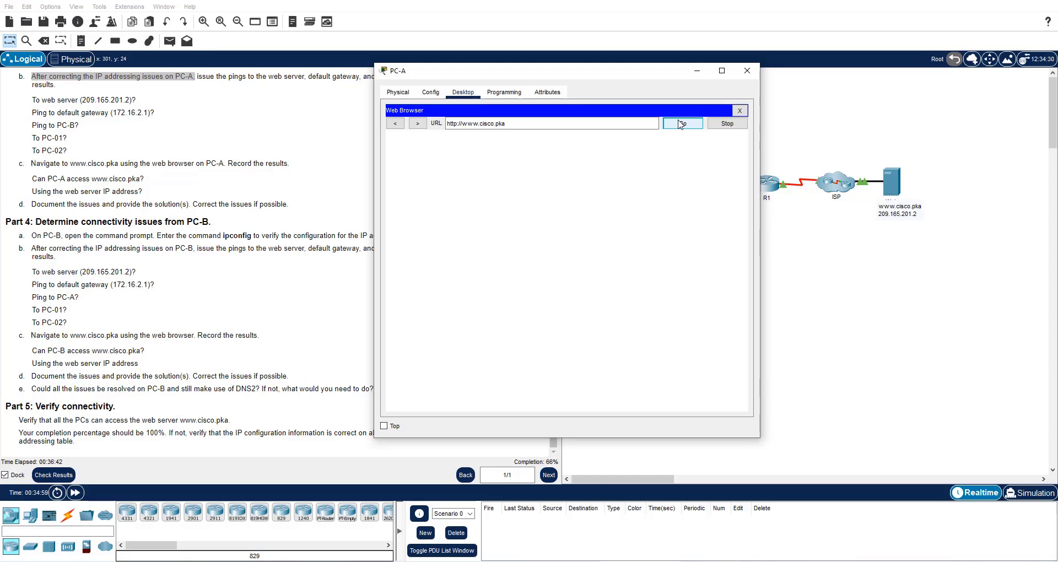
pyautogui.click(77, 493)
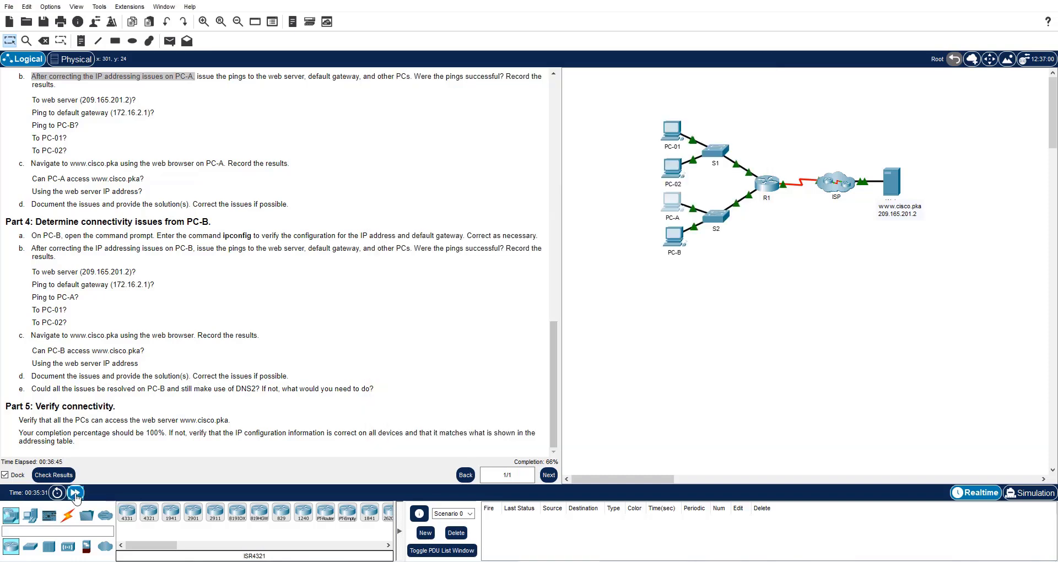
pyautogui.click(78, 493)
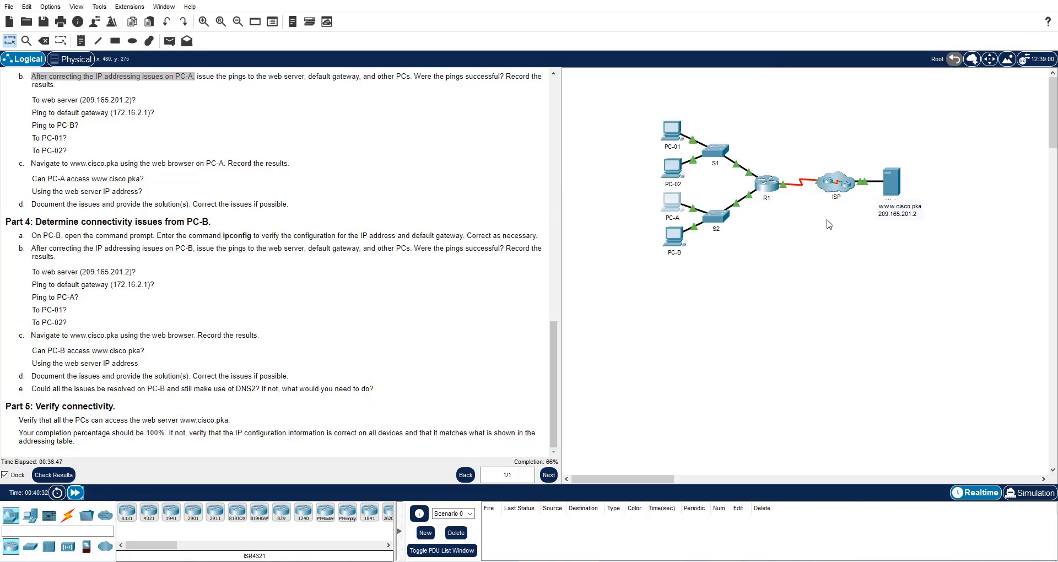
pyautogui.click(674, 202)
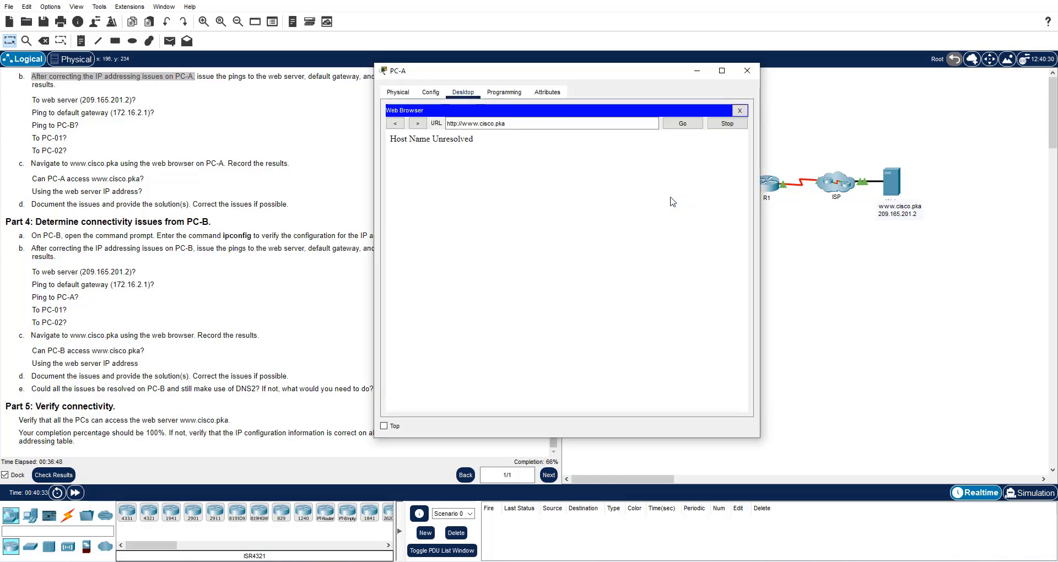
pyautogui.tripleClick(429, 137)
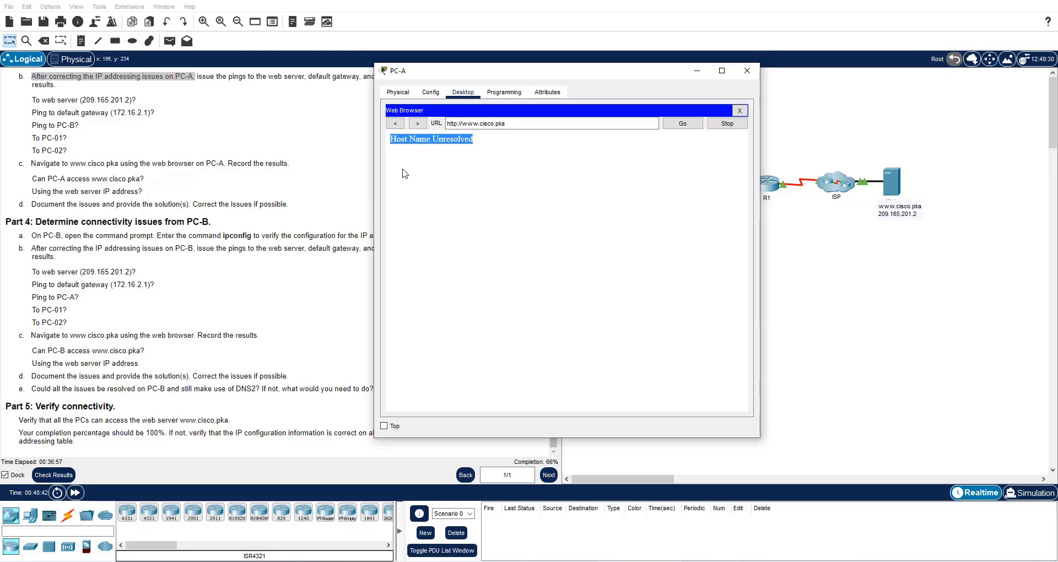
# Browse to the web server address 209.165.201.2 from PC-A, fast-forward simulation time, and check the page result
pyautogui.moveTo(526, 123); pyautogui.dragTo(413, 124)
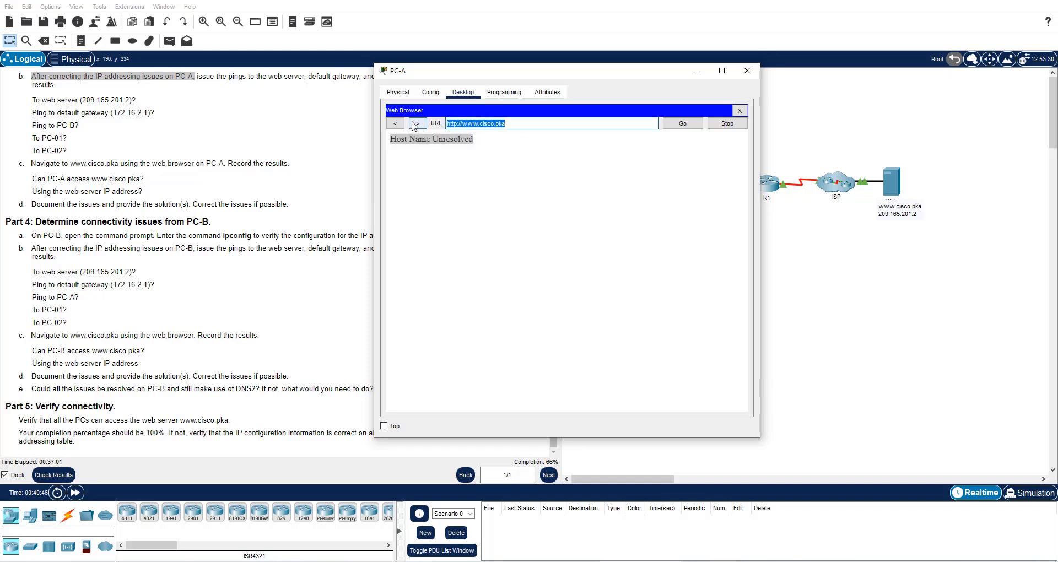
pyautogui.write('209.165.201.2')
pyautogui.click(684, 125)
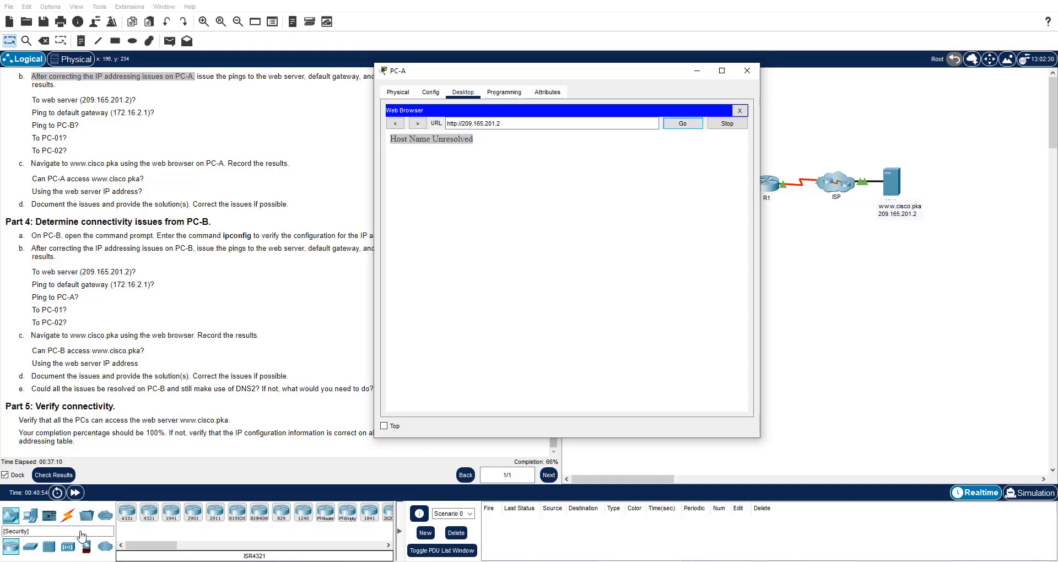
pyautogui.click(75, 493)
pyautogui.click(75, 494)
pyautogui.click(74, 494)
pyautogui.click(74, 494)
pyautogui.click(75, 495)
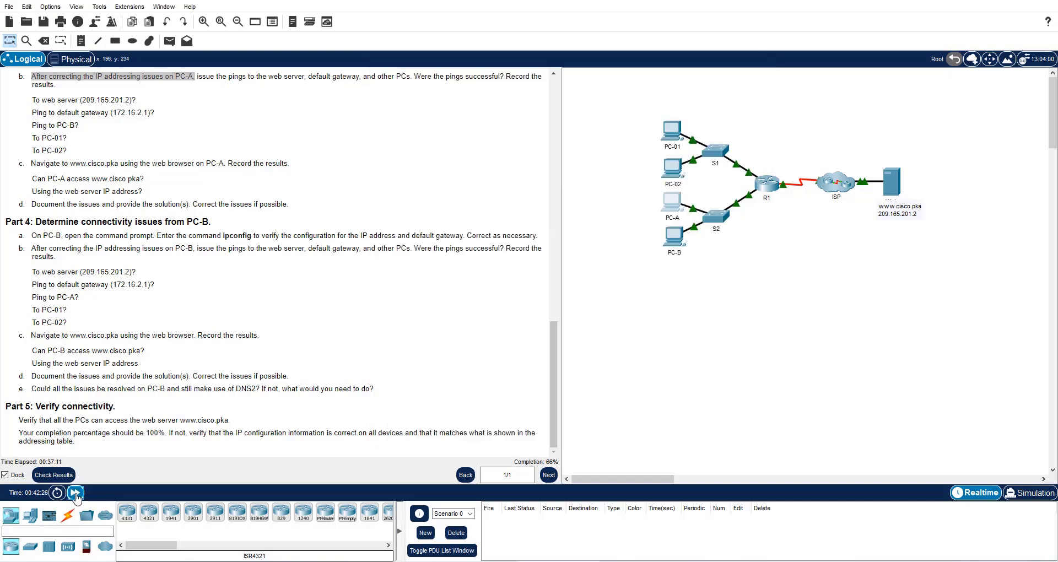
pyautogui.click(74, 494)
pyautogui.click(74, 494)
pyautogui.click(75, 495)
pyautogui.click(74, 494)
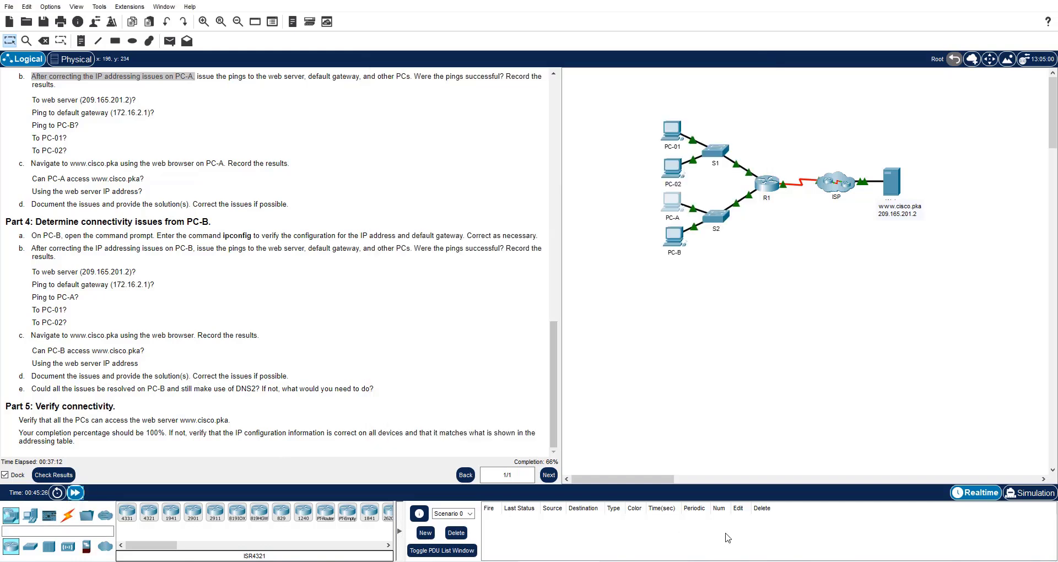
pyautogui.click(677, 213)
pyautogui.moveTo(474, 144); pyautogui.dragTo(375, 143)
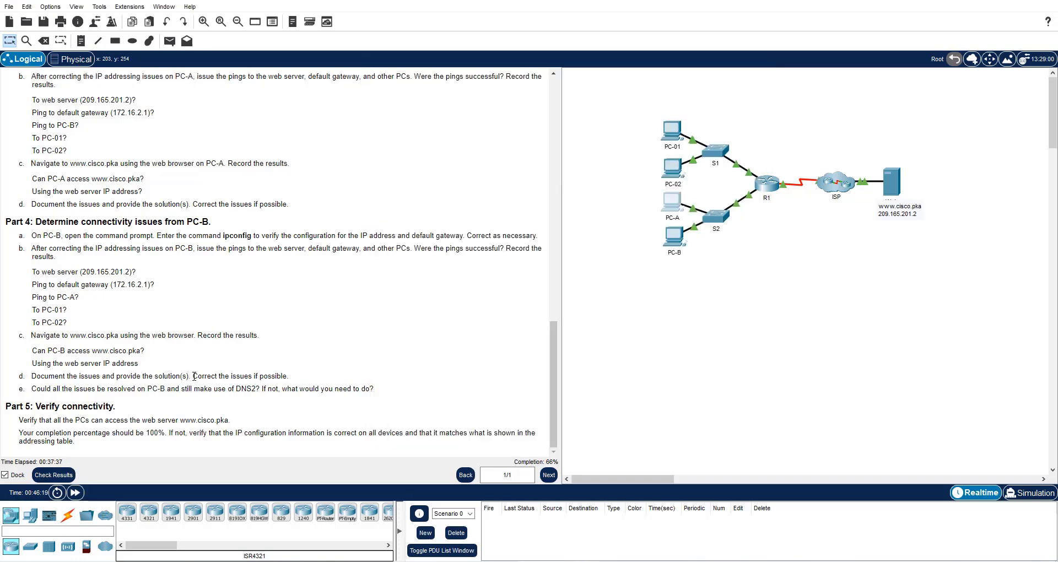
# Review the instruction to correct the issues, and compare the Addressing Table with R1's port addresses in the topology
pyautogui.moveTo(193, 377); pyautogui.dragTo(287, 377)
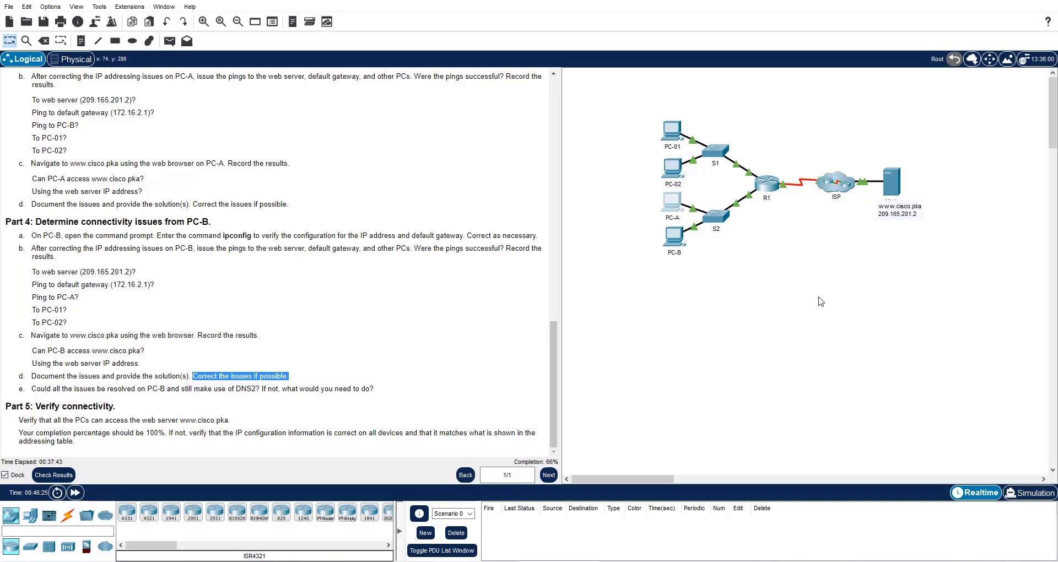
pyautogui.moveTo(553, 369); pyautogui.dragTo(507, 160)
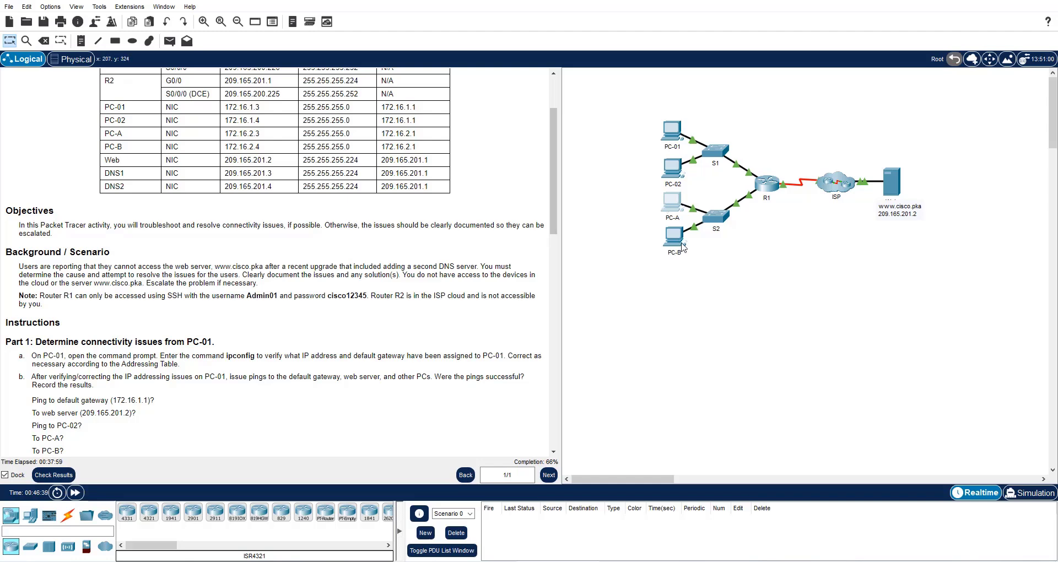
pyautogui.moveTo(683, 254)
pyautogui.moveTo(759, 182)
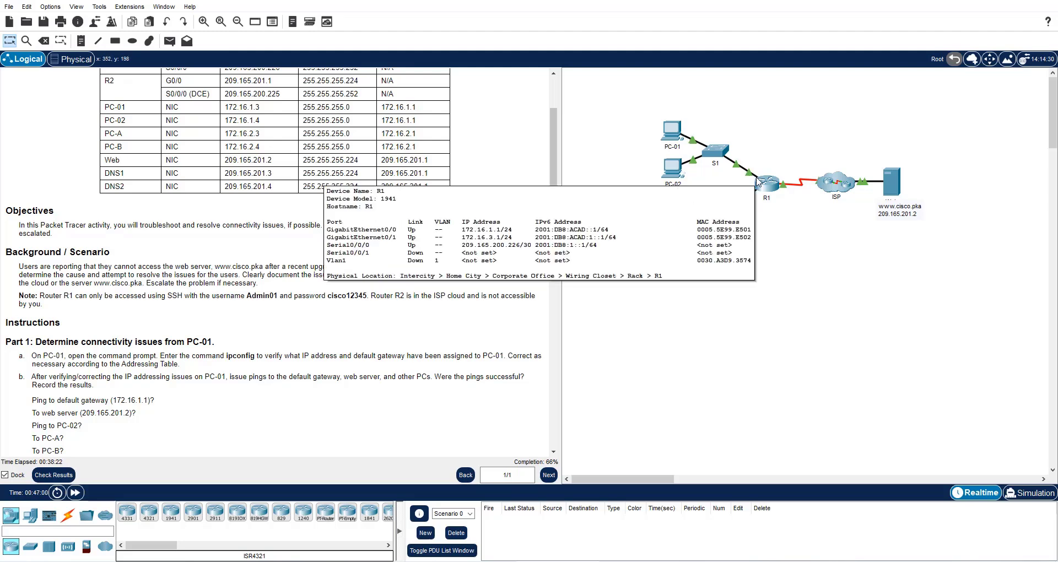
# Open an SSH session from PC-01 to R1 with ssh -l Admin01 172.16.1.1 and enter the account password
pyautogui.click(671, 131)
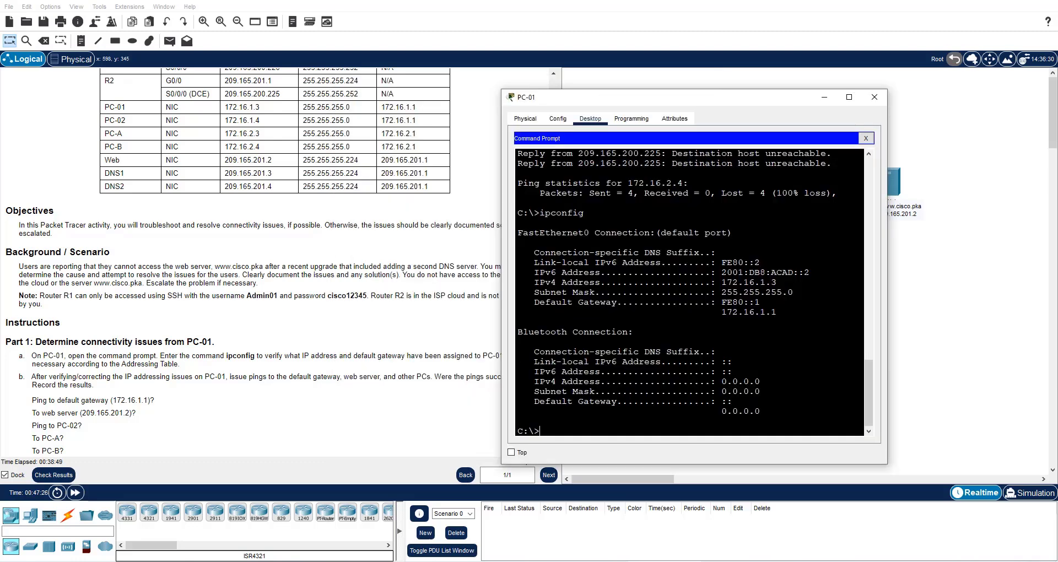
pyautogui.write('ssh')
pyautogui.write(' -l')
pyautogui.write(' Admin01')
pyautogui.write('12')
pyautogui.write('7.16.1.1')
pyautogui.press('Return')
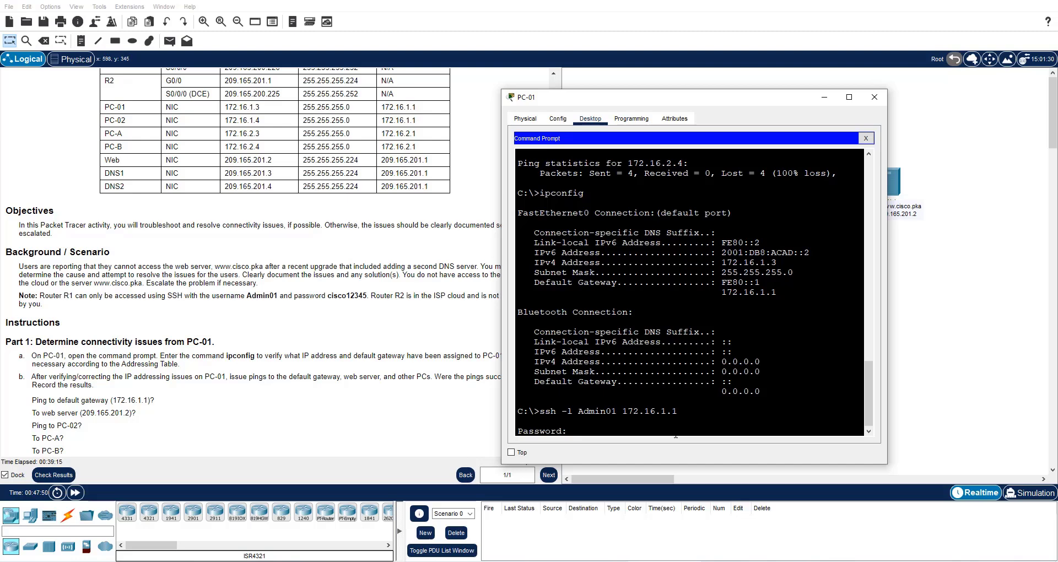
pyautogui.press('Return')
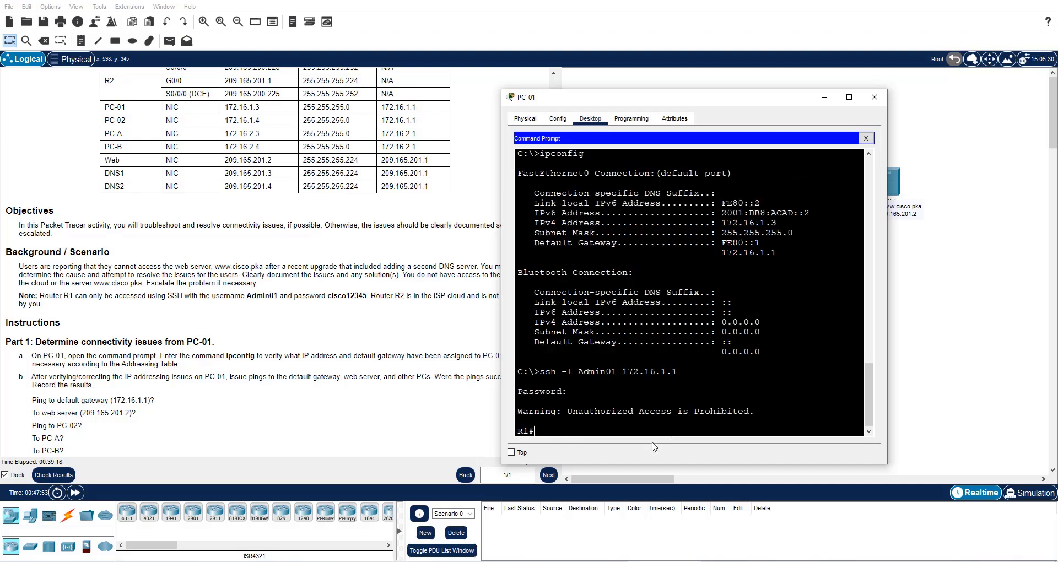
# Run sh ip int br on R1 and compare the GigabitEthernet0/1 address with the Addressing Table
pyautogui.moveTo(888, 291); pyautogui.dragTo(1029, 274)
pyautogui.write('sh ip int')
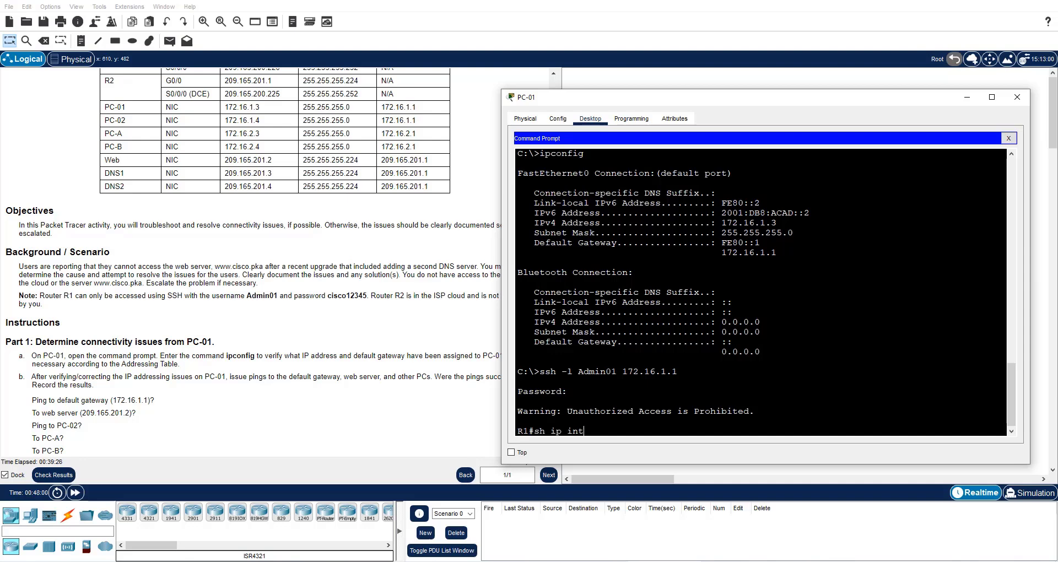
pyautogui.write(' br')
pyautogui.press('Return')
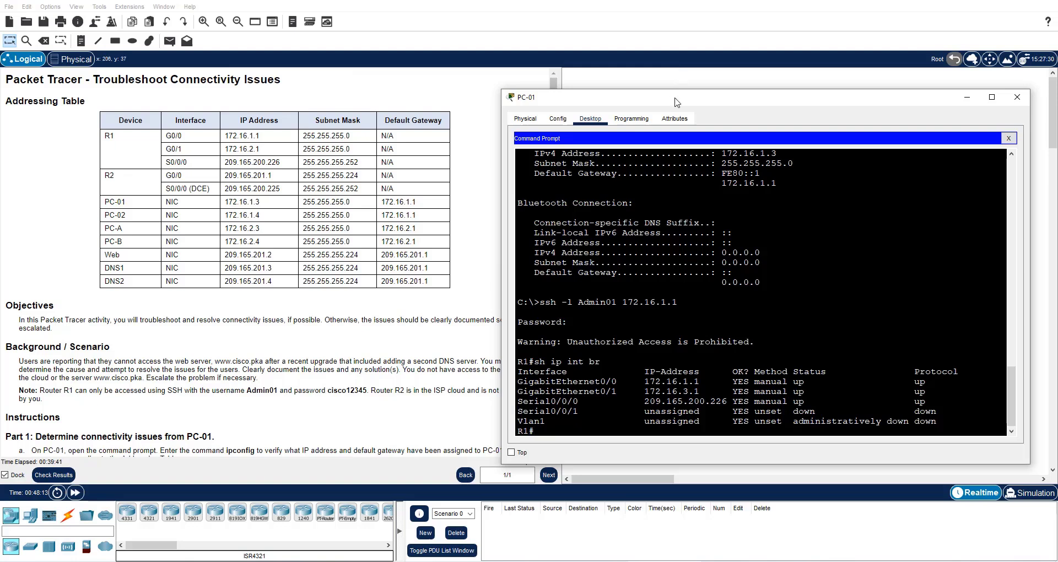
pyautogui.moveTo(677, 103); pyautogui.dragTo(692, 273)
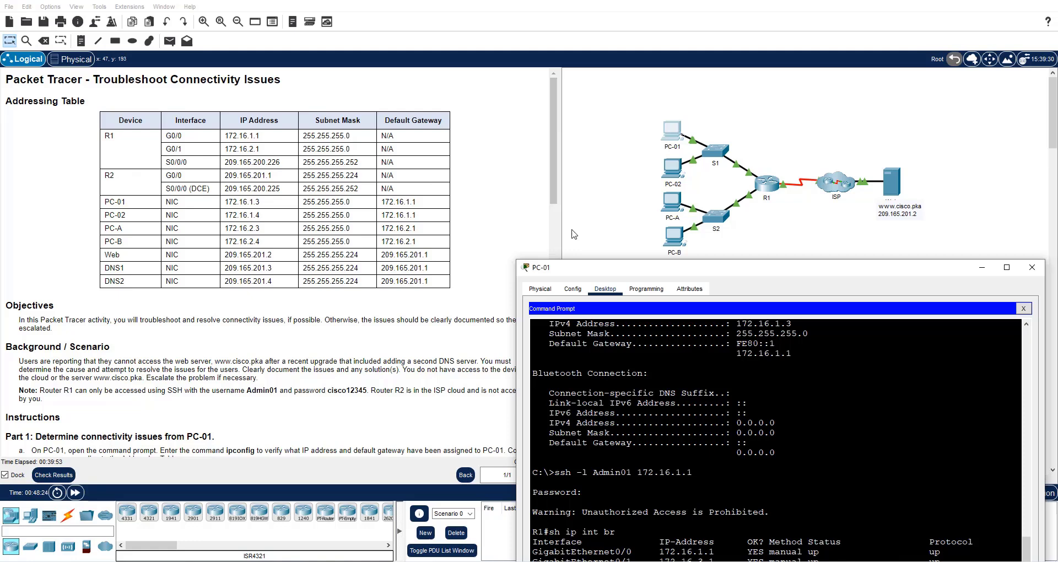
pyautogui.moveTo(626, 275); pyautogui.dragTo(568, 125)
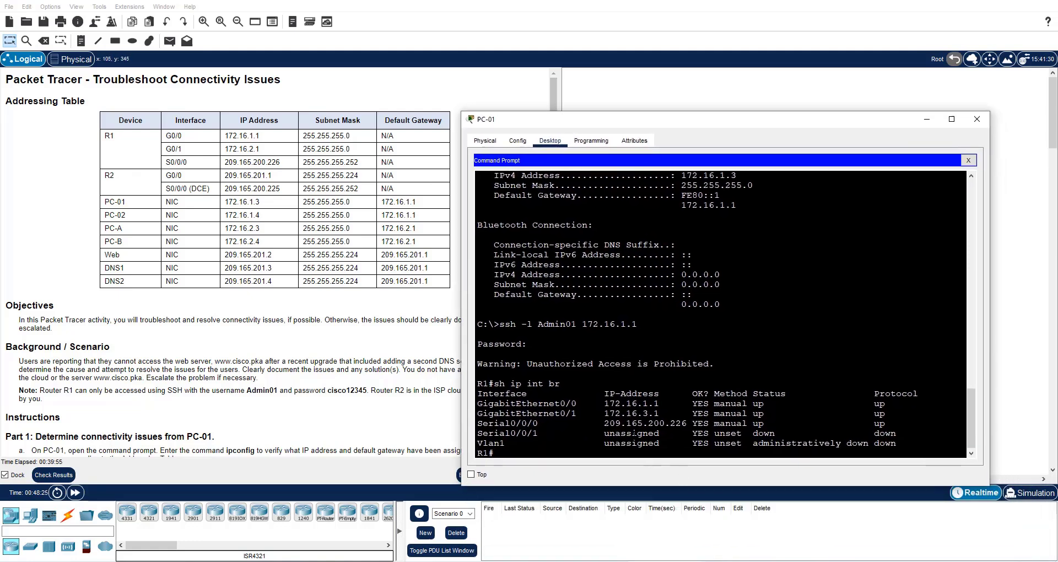
pyautogui.moveTo(605, 414); pyautogui.dragTo(659, 413)
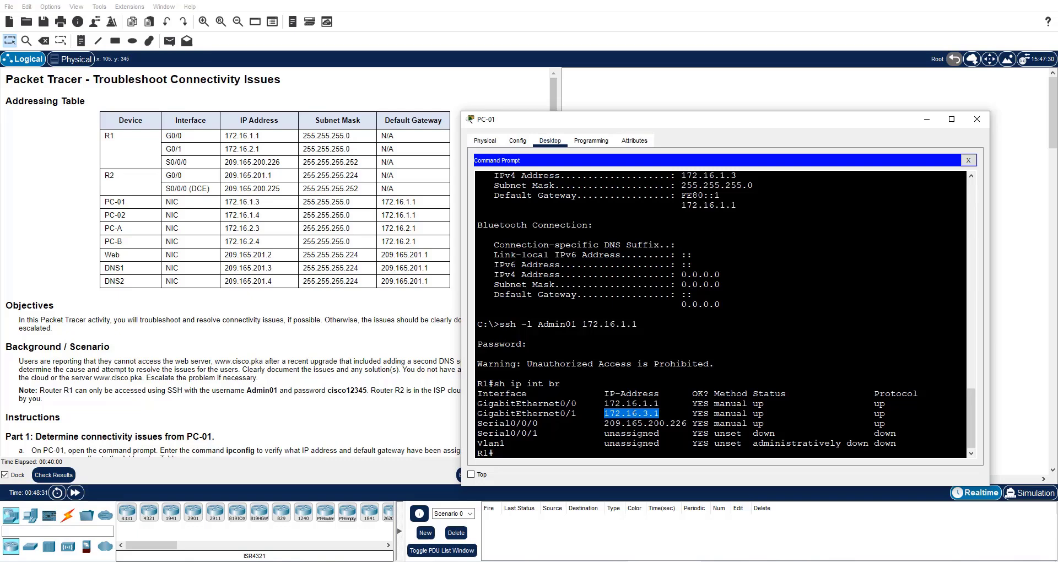
# Display R1's routing table with sh ip route in PC-01's SSH session
pyautogui.click(656, 423)
pyautogui.scroll(-1, 650, 420)
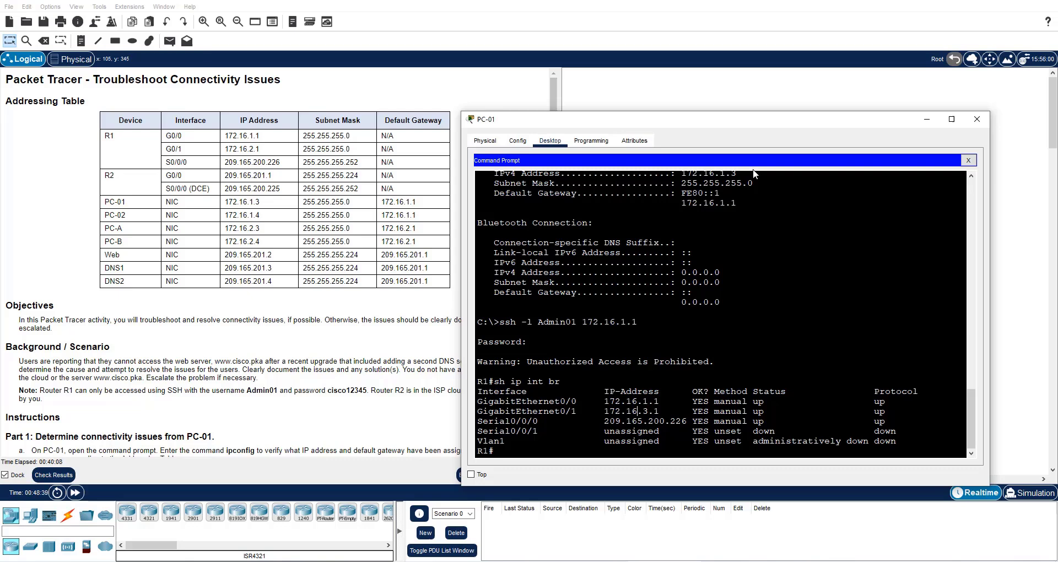
pyautogui.moveTo(766, 118); pyautogui.dragTo(364, 110)
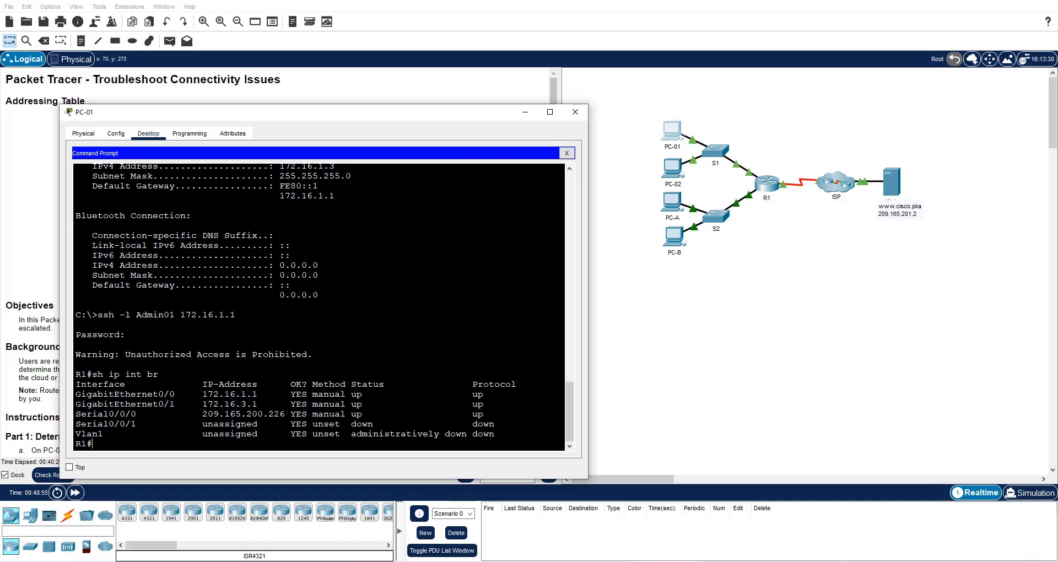
pyautogui.write('sh ip route')
pyautogui.press('Return')
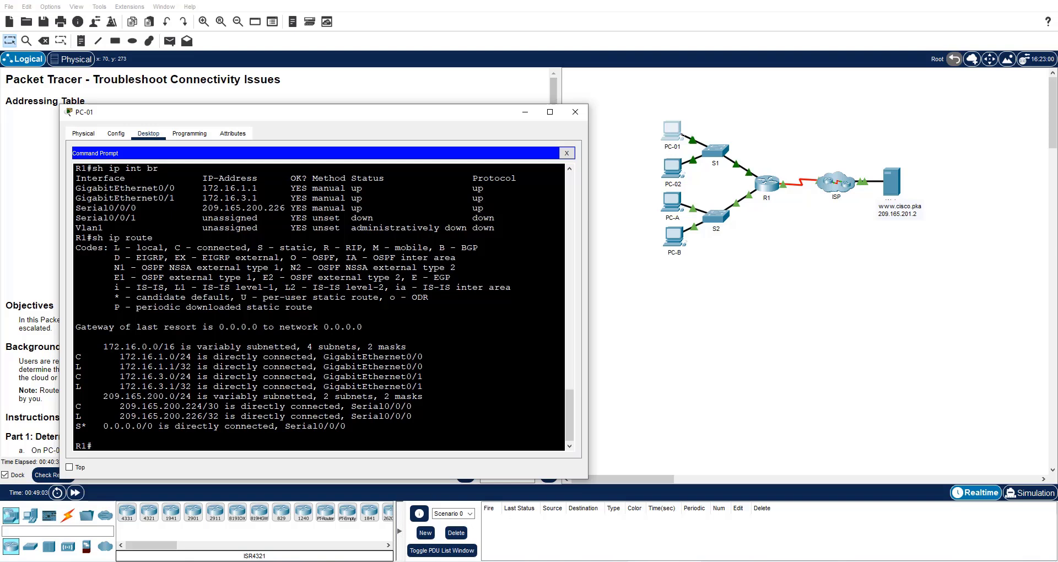
# Examine the default static route entry in R1's routing table against the link towards the ISP in the topology
pyautogui.moveTo(297, 120); pyautogui.dragTo(350, 112)
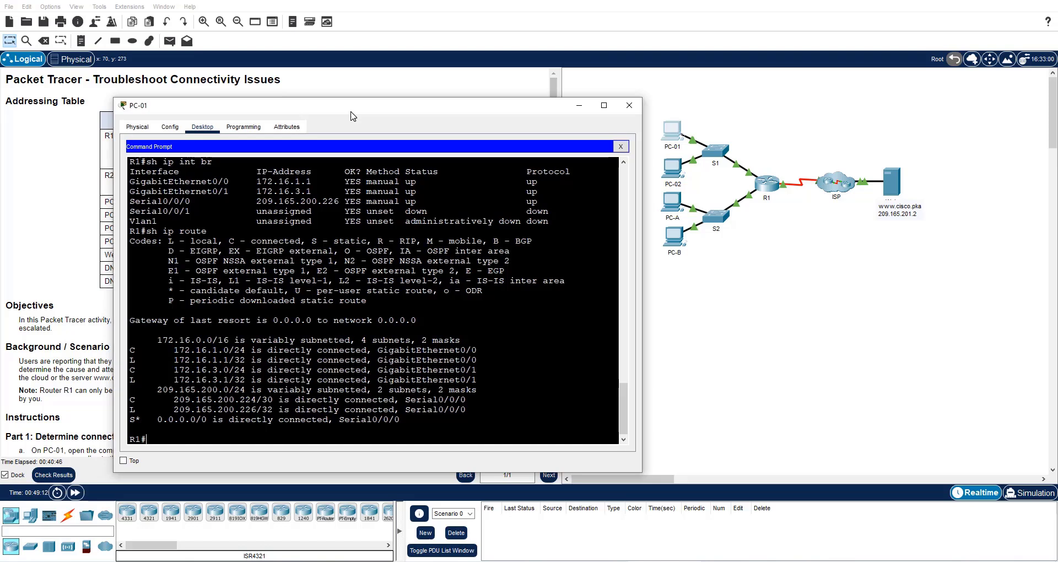
pyautogui.moveTo(350, 112); pyautogui.dragTo(282, 101)
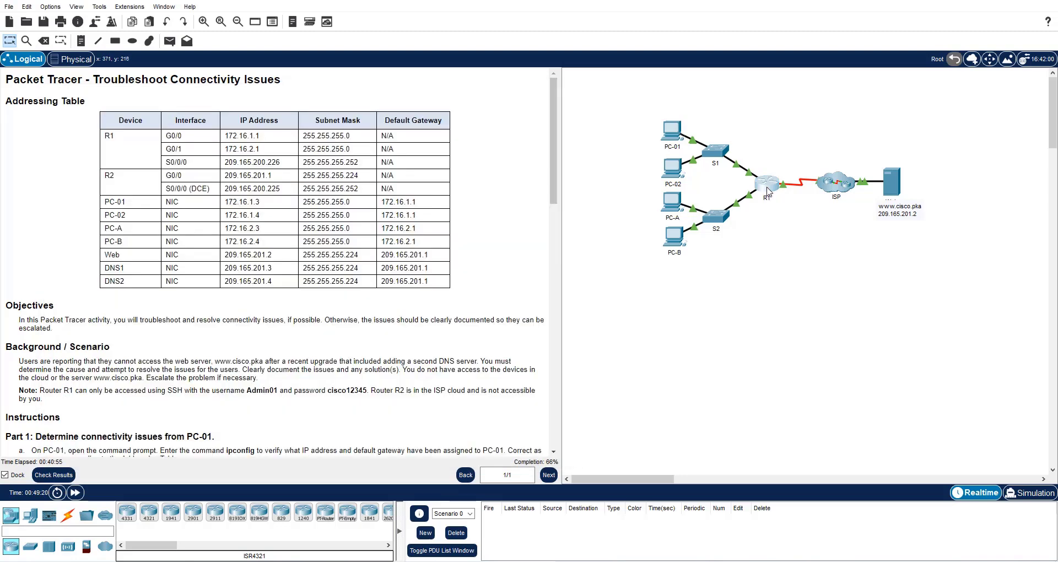
pyautogui.click(768, 191)
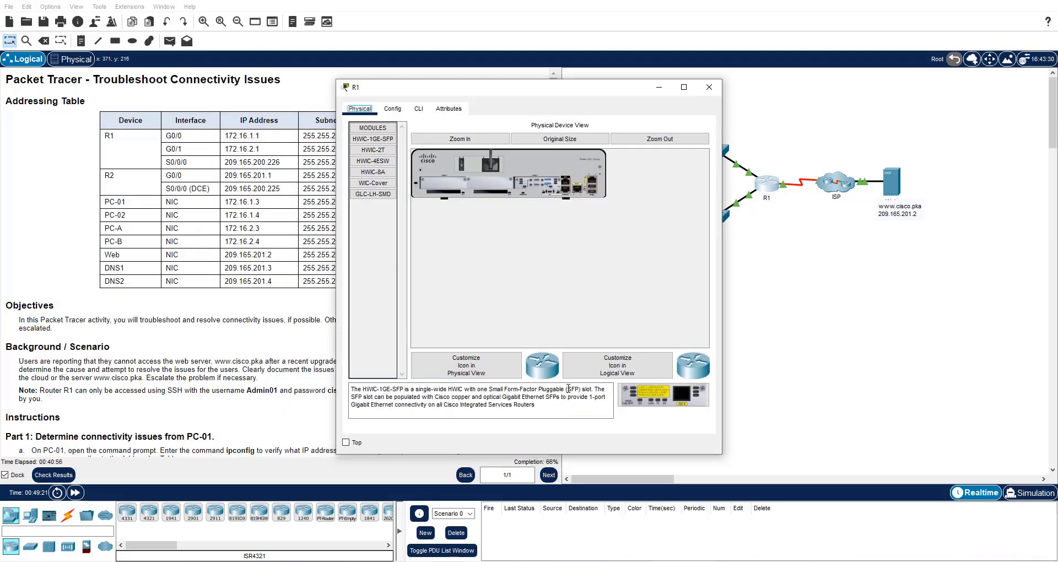
pyautogui.click(709, 88)
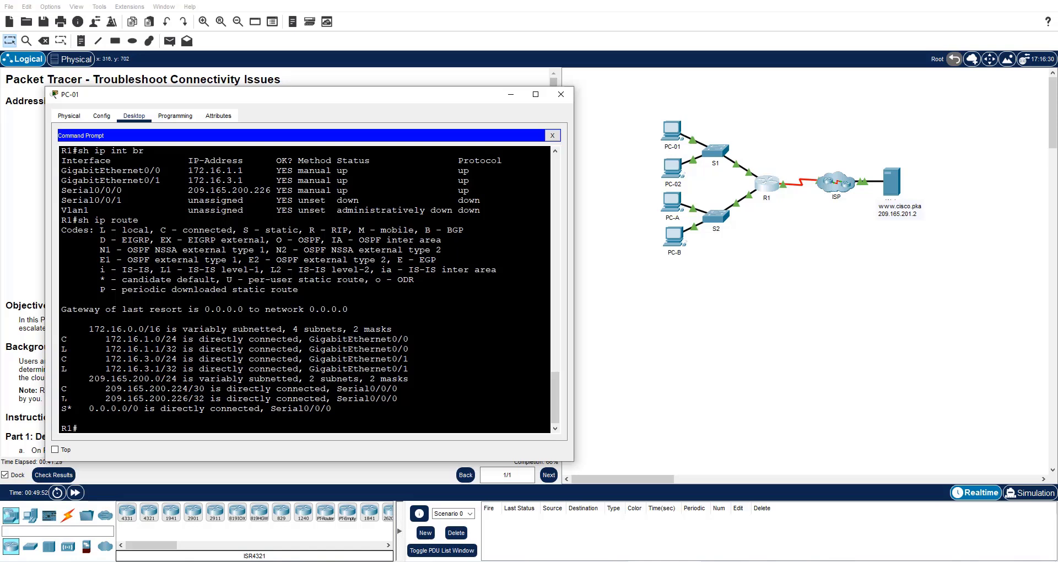
pyautogui.moveTo(61, 408); pyautogui.dragTo(334, 408)
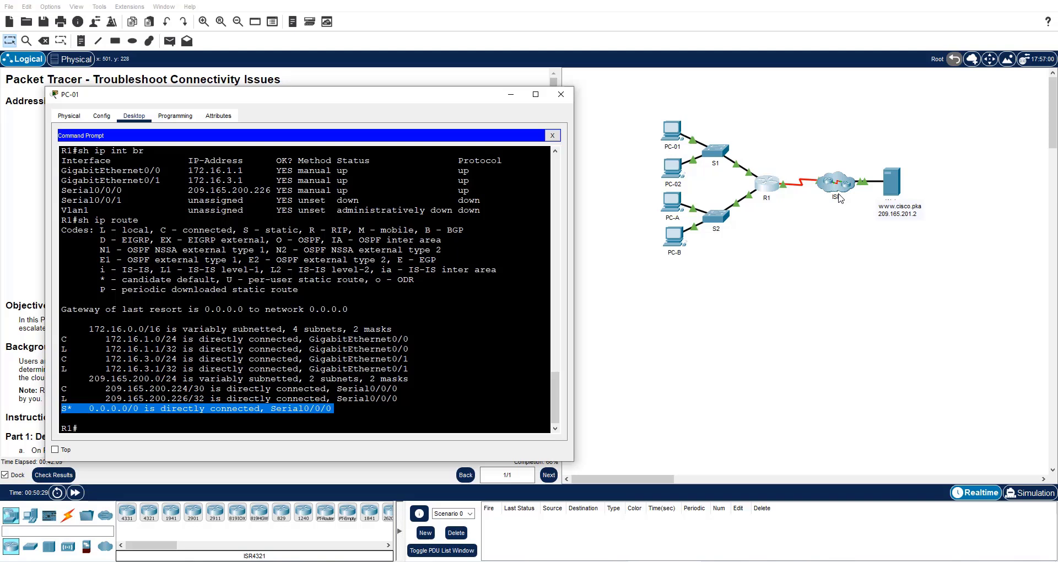
pyautogui.click(172, 420)
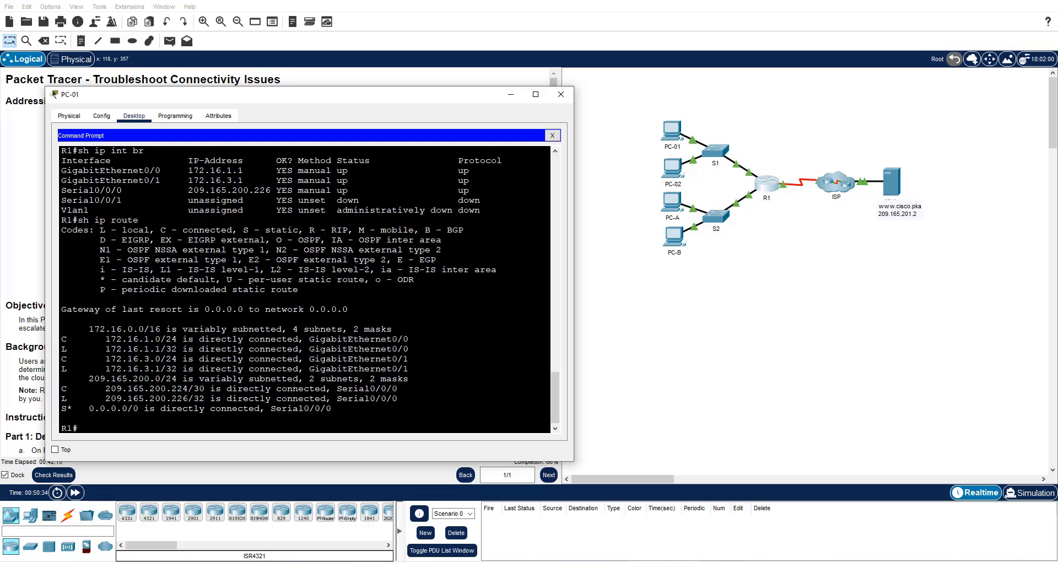
# Set R1's g0/1 interface address to 172.16.2.1 with mask 255.255.255.0, and end configuration mode
pyautogui.write('conf t')
pyautogui.press('Return')
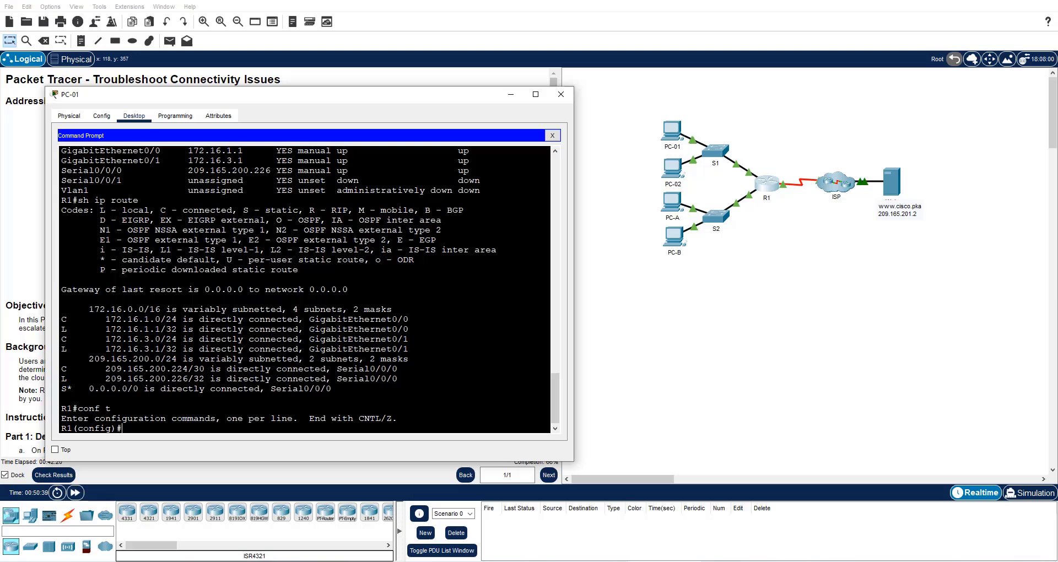
pyautogui.write('int g0/1')
pyautogui.press('Return')
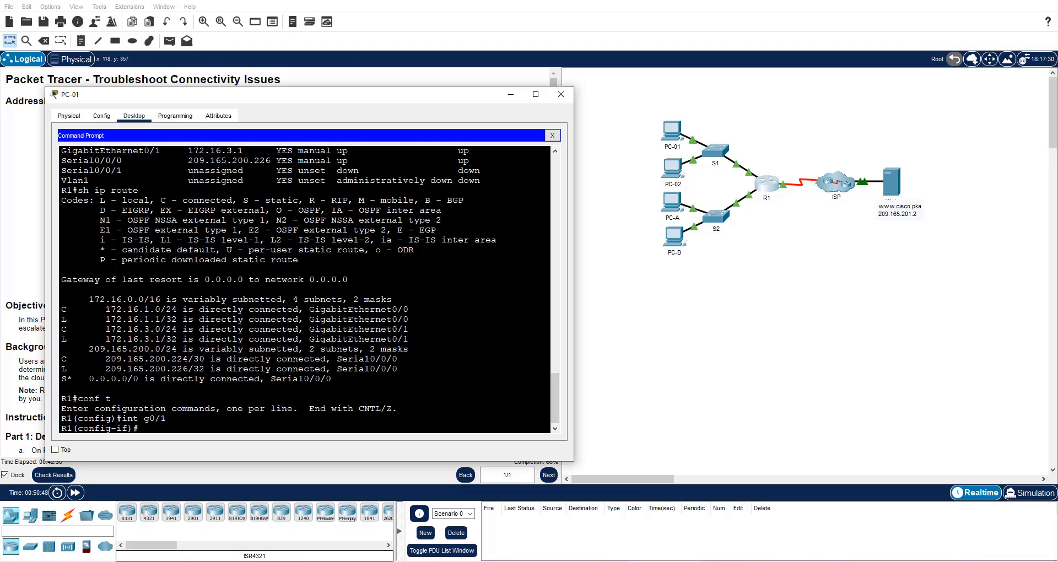
pyautogui.write('ip add')
pyautogui.press('Tab')
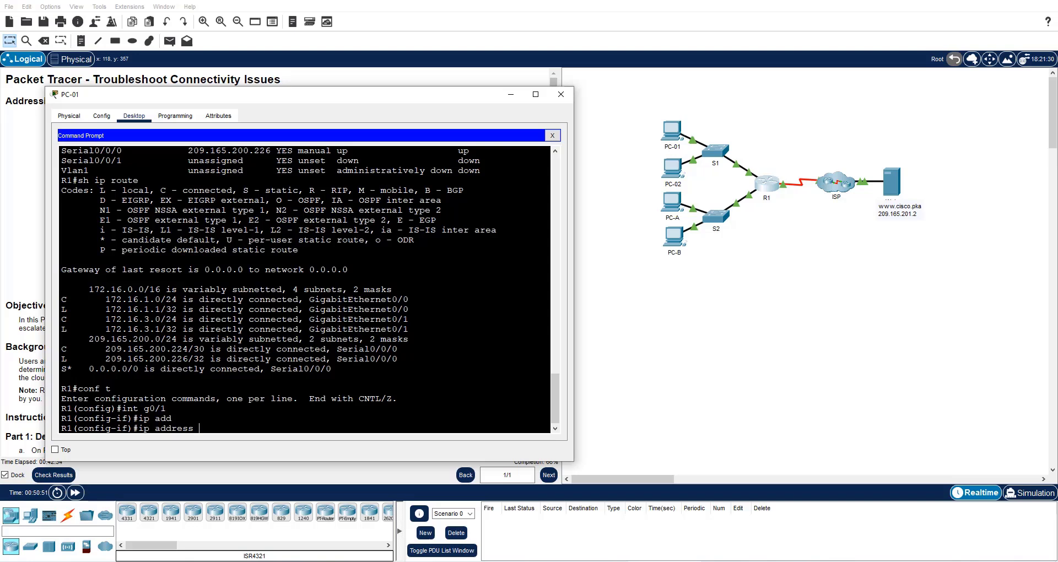
pyautogui.write('17216')
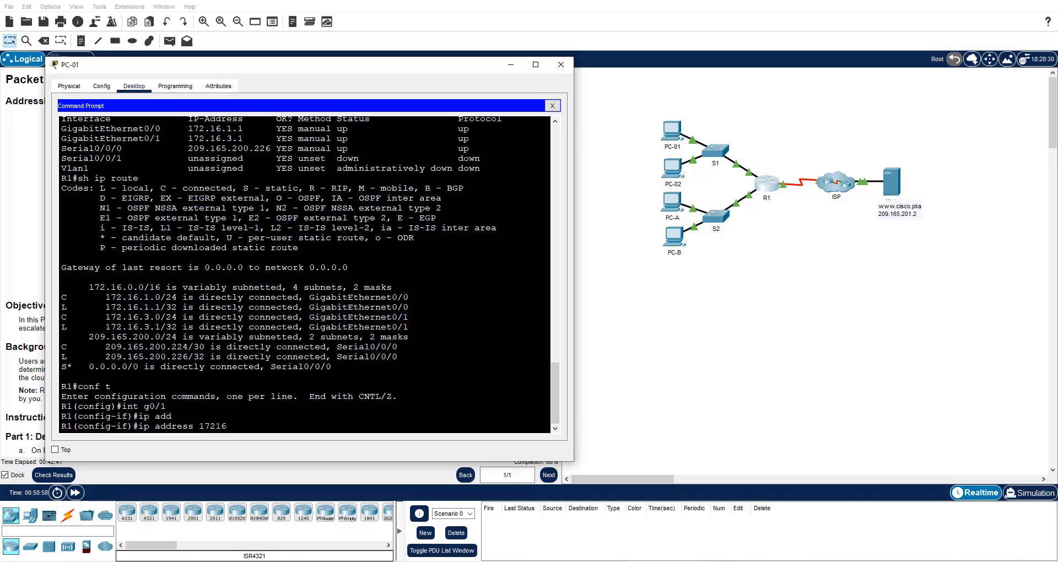
pyautogui.press('BackSpace')
pyautogui.press('BackSpace')
pyautogui.write('.16.2.1 255255')
pyautogui.press('BackSpace')
pyautogui.press('BackSpace')
pyautogui.press('BackSpace')
pyautogui.write('.255.255.0')
pyautogui.press('Return')
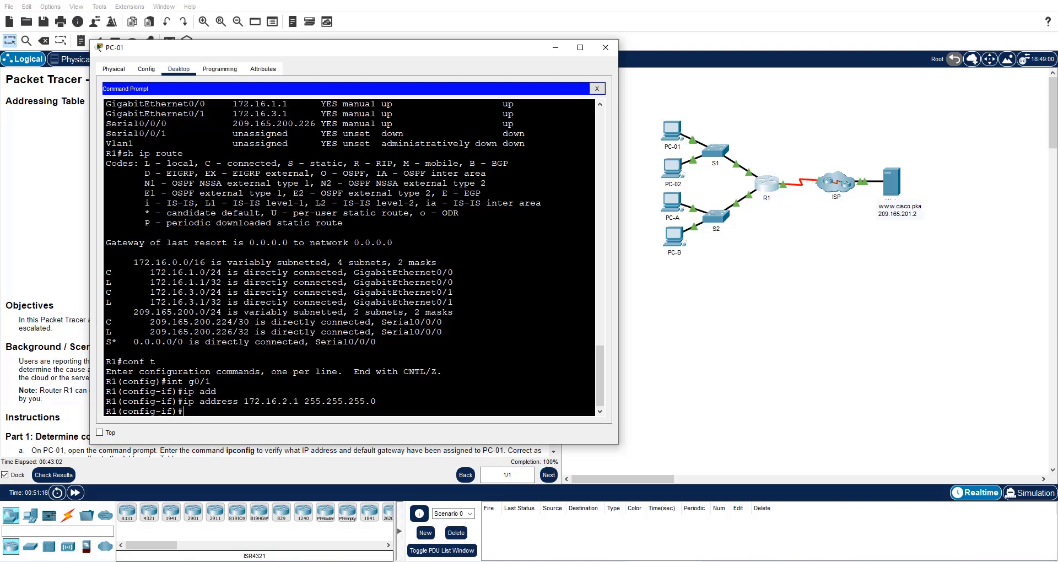
pyautogui.write('end')
pyautogui.press('Return')
# Run sh ip int br and sh ip route on R1 to check the GigabitEthernet0/1 address and its connected network
pyautogui.write('s')
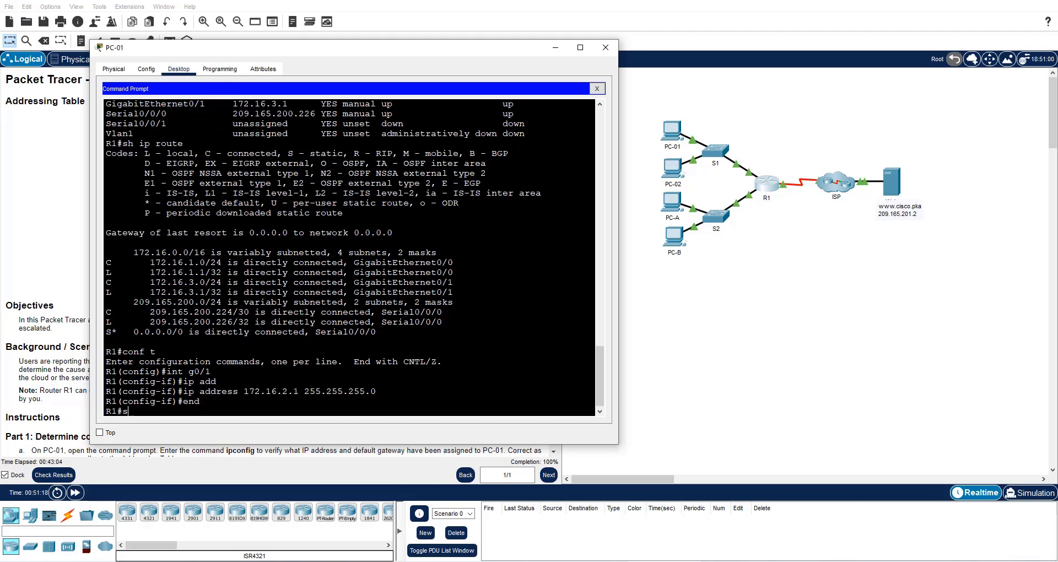
pyautogui.write('h ip int br')
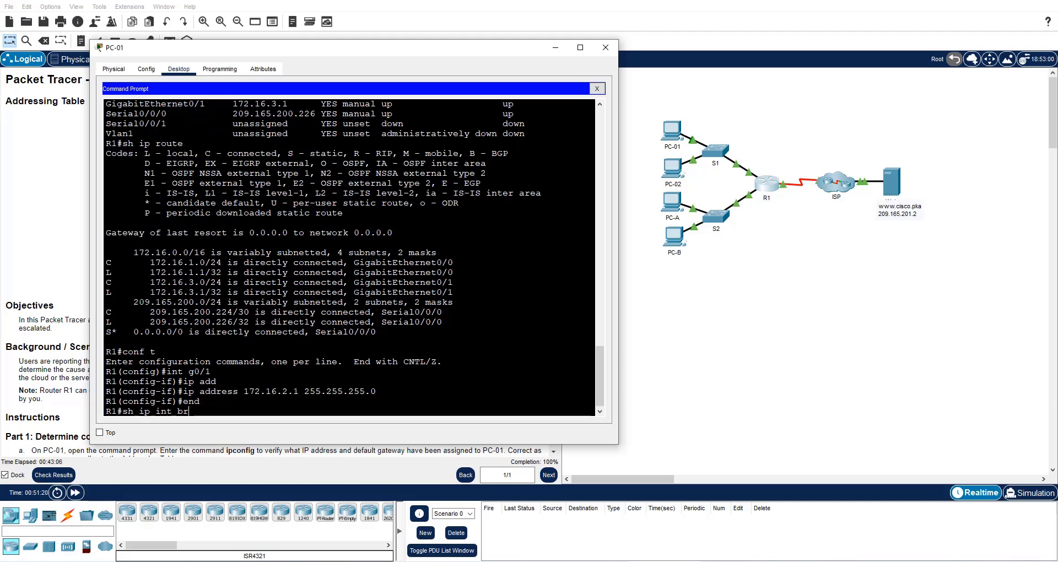
pyautogui.press('Return')
pyautogui.write('sh ip route')
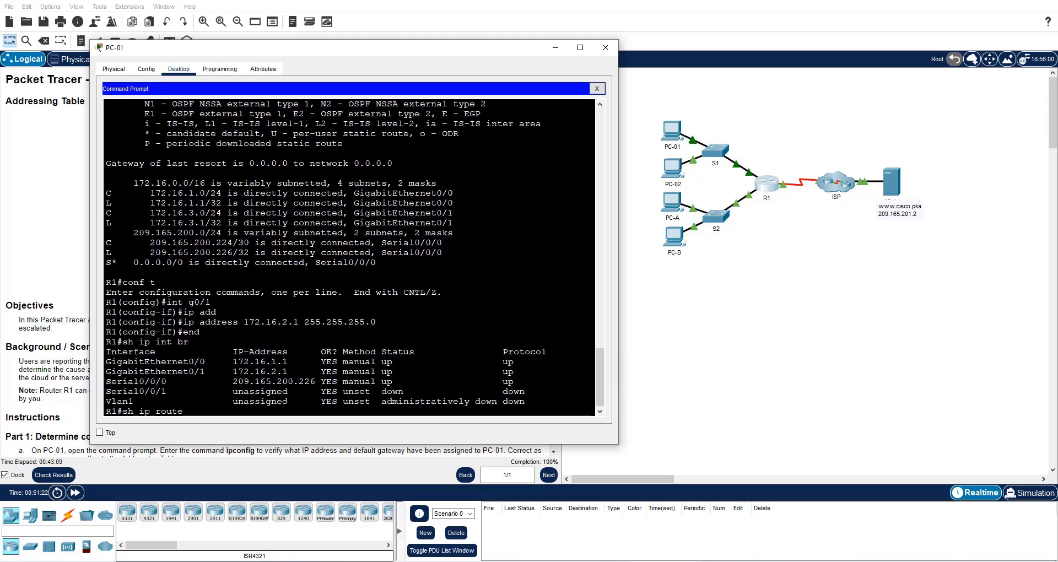
pyautogui.press('Return')
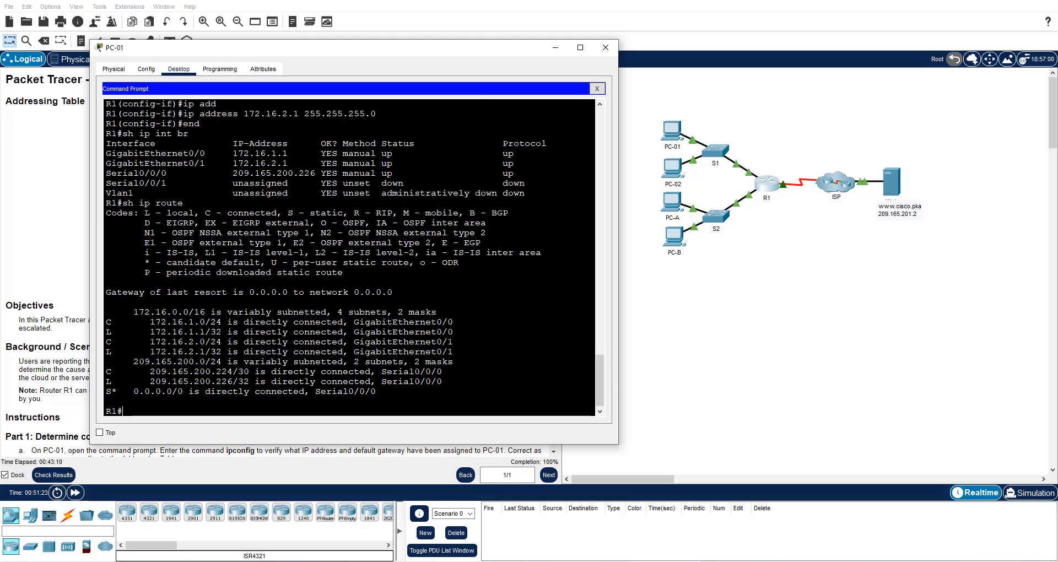
pyautogui.moveTo(221, 342); pyautogui.dragTo(158, 343)
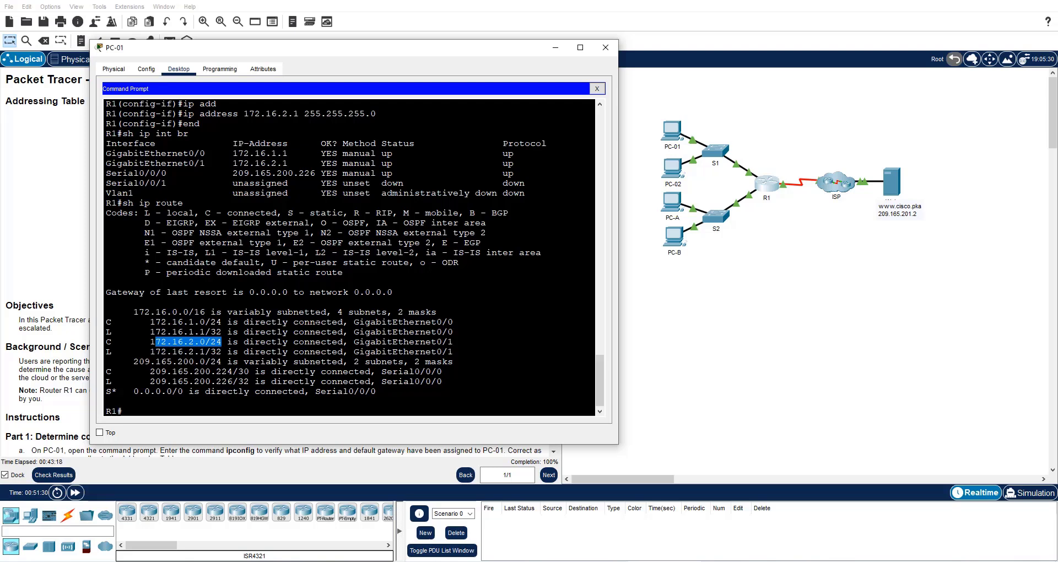
pyautogui.click(296, 371)
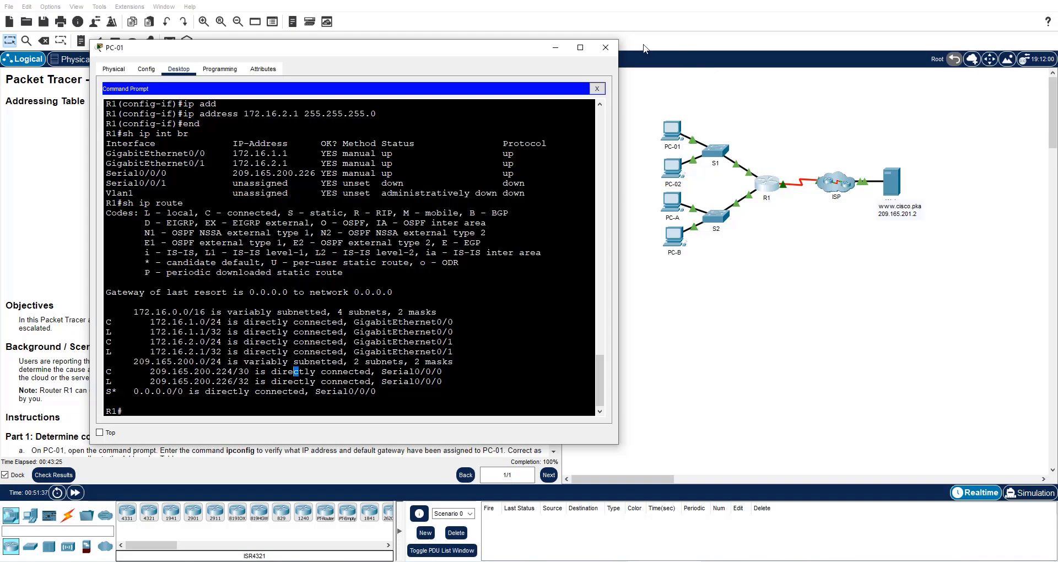
# Close the PC-01 window and read the Part 4 instructions for PC-B connectivity
pyautogui.click(605, 47)
pyautogui.scroll(-10, 172, 318)
pyautogui.scroll(-5, 172, 318)
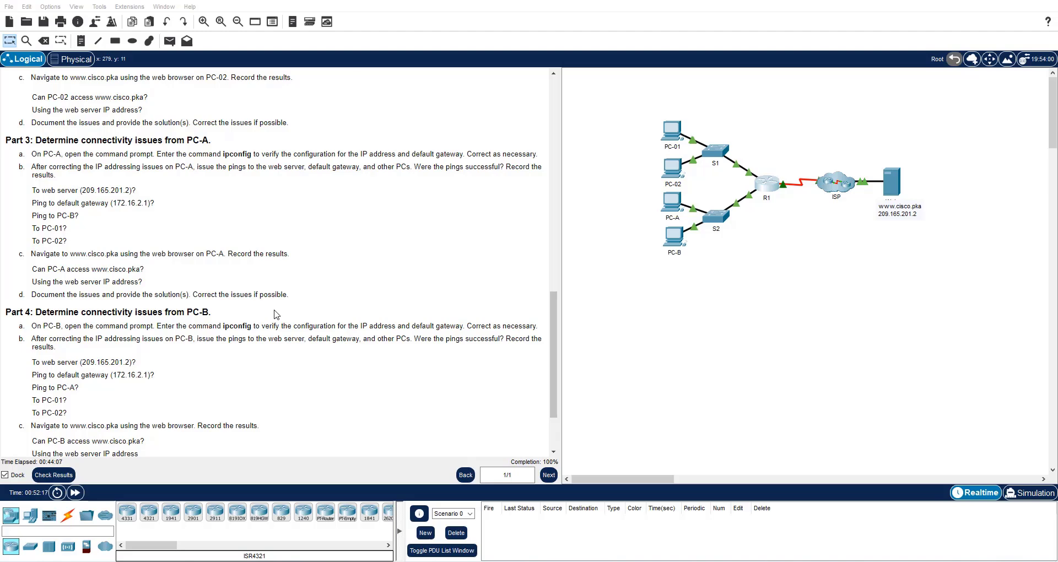
pyautogui.scroll(-2, 300, 356)
pyautogui.scroll(-1, 255, 340)
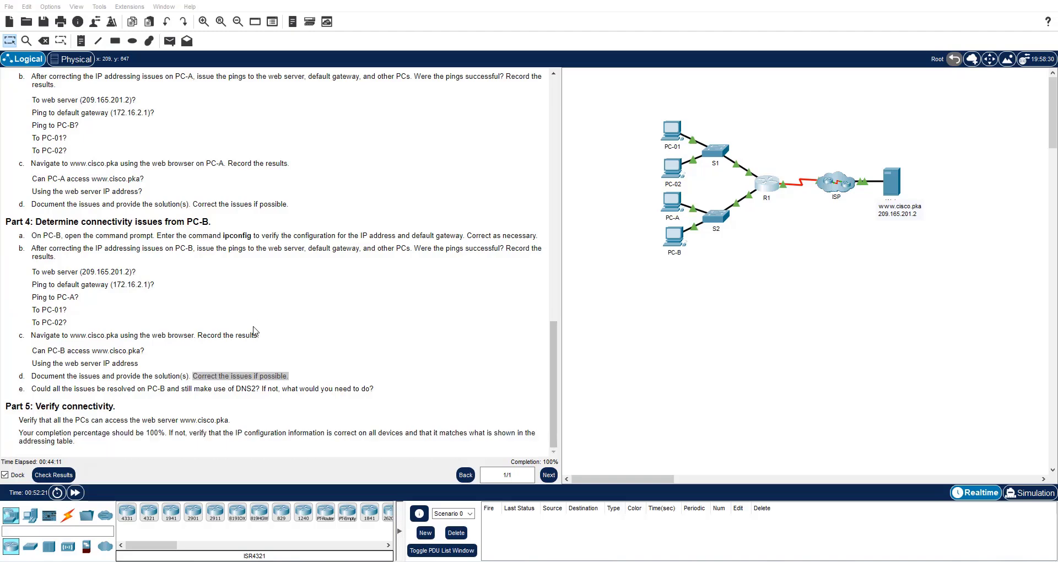
# Run ipconfig in PC-B's command prompt and compare its IP settings with the Addressing Table
pyautogui.click(677, 246)
pyautogui.moveTo(533, 88); pyautogui.dragTo(765, 77)
pyautogui.click(658, 98)
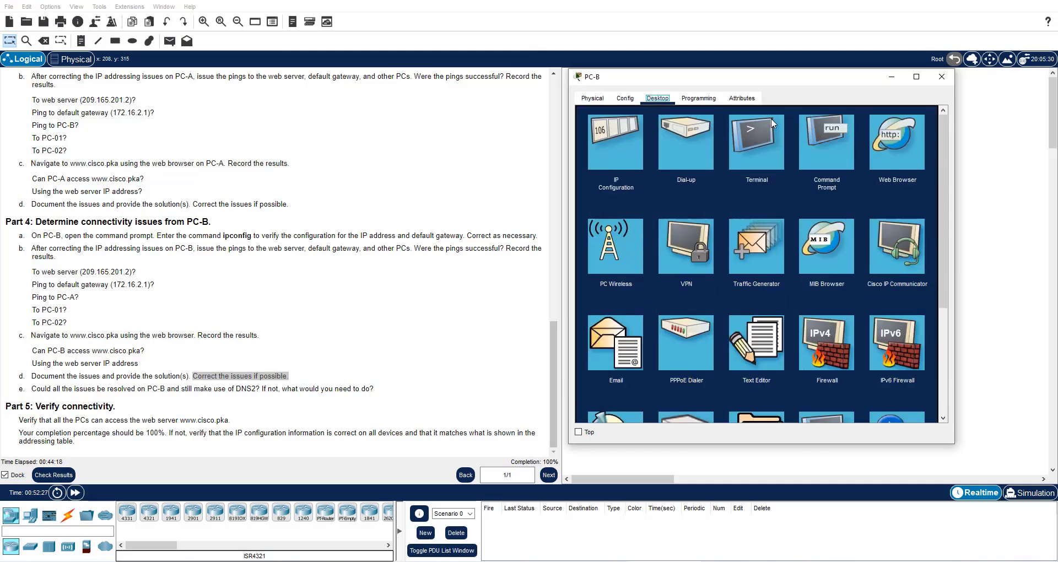
pyautogui.click(804, 139)
pyautogui.write('ip')
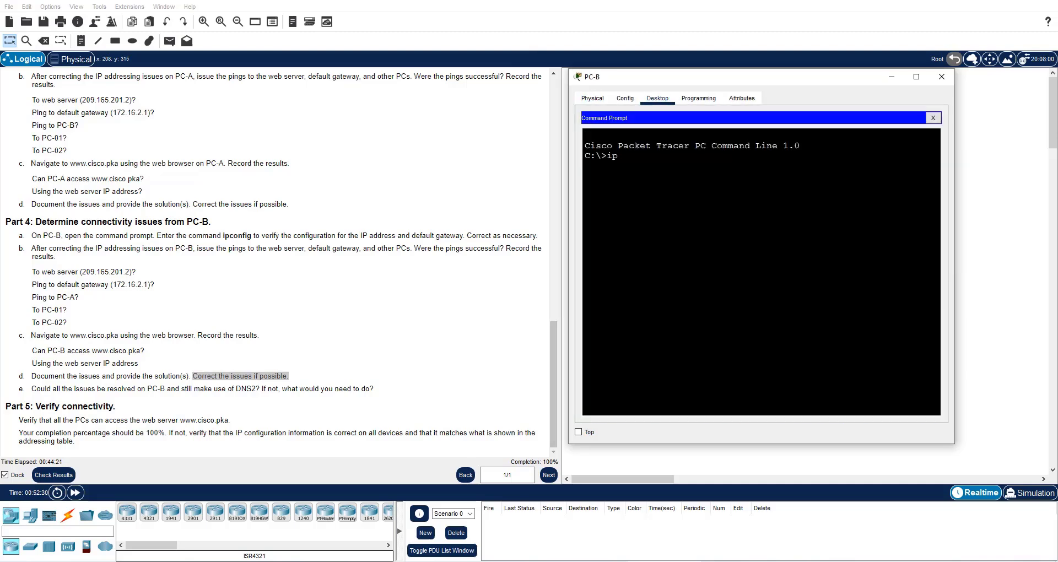
pyautogui.write('config')
pyautogui.press('Return')
pyautogui.scroll(15, 275, 259)
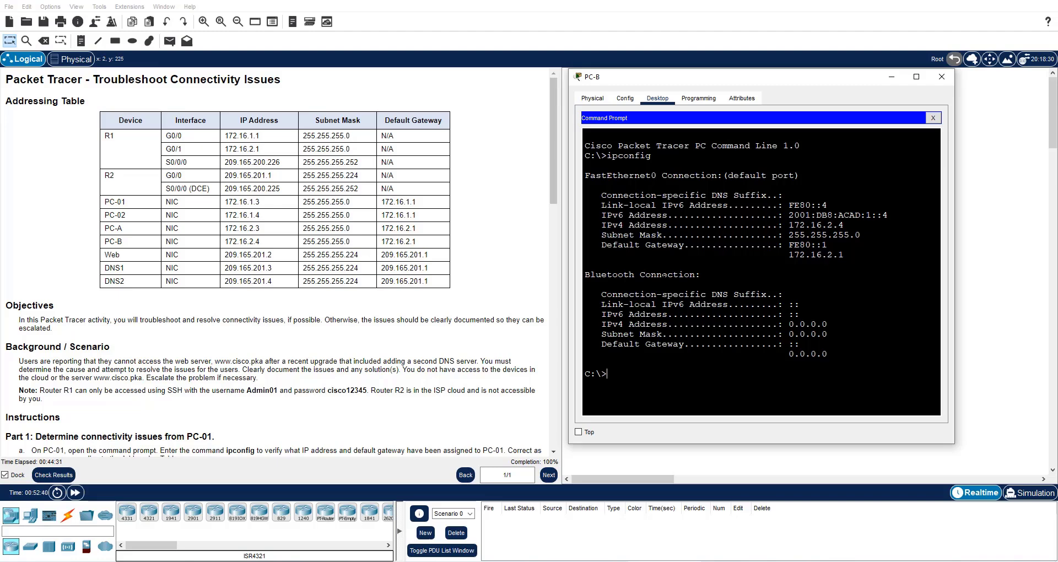
pyautogui.scroll(-15, 479, 203)
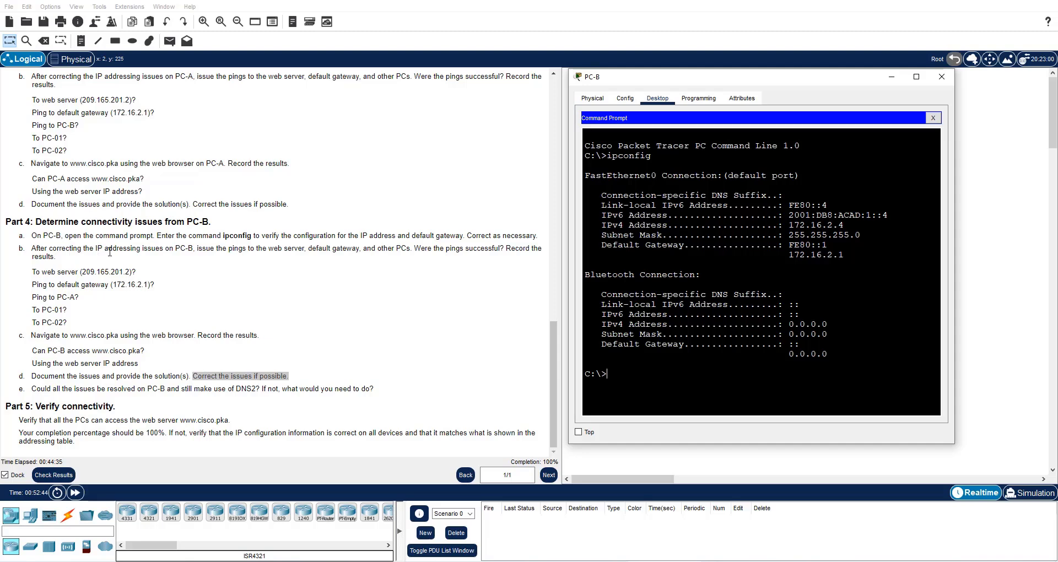
# Review the Part 4 ping instruction and ping the web server 209.165.201.2 from PC-B
pyautogui.moveTo(194, 250); pyautogui.dragTo(32, 249)
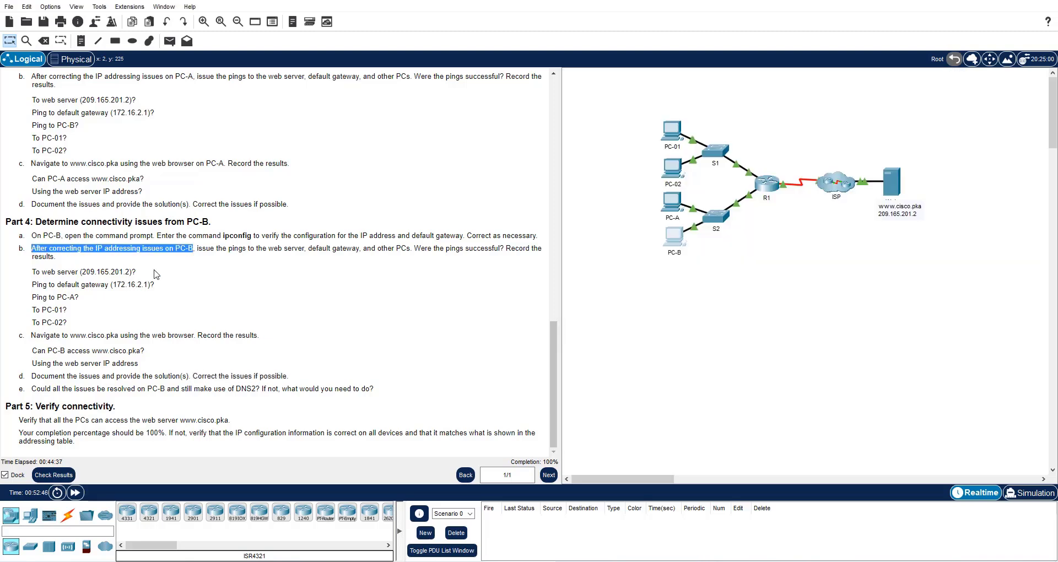
pyautogui.click(673, 238)
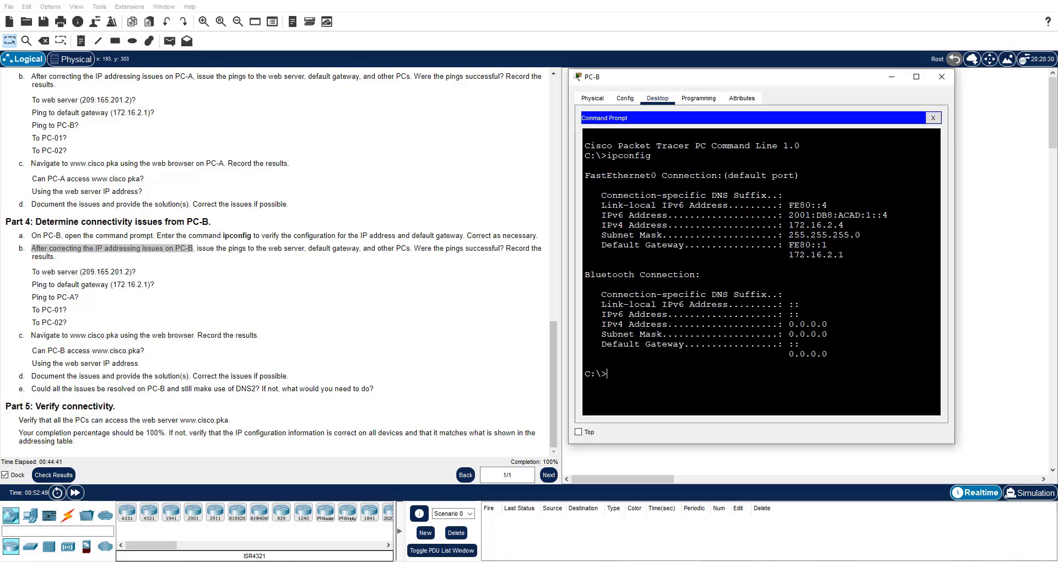
pyautogui.write('ping 209.165.201.2')
pyautogui.press('Return')
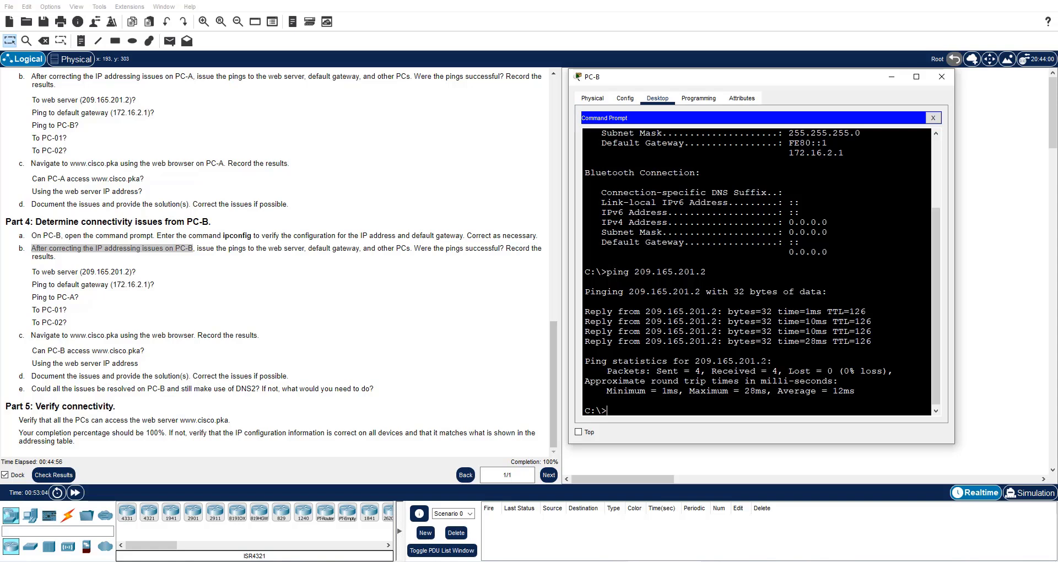
# Ping the default gateway 172.16.2.1 from PC-B
pyautogui.write('ipconfig')
pyautogui.press('Down')
pyautogui.press('BackSpace')
pyautogui.press('BackSpace')
pyautogui.press('BackSpace')
pyautogui.press('BackSpace')
pyautogui.press('BackSpace')
pyautogui.press('BackSpace')
pyautogui.press('BackSpace')
pyautogui.press('BackSpace')
pyautogui.press('BackSpace')
pyautogui.press('BackSpace')
pyautogui.press('BackSpace')
pyautogui.press('BackSpace')
pyautogui.press('BackSpace')
pyautogui.write('172.16.2.1')
pyautogui.press('Return')
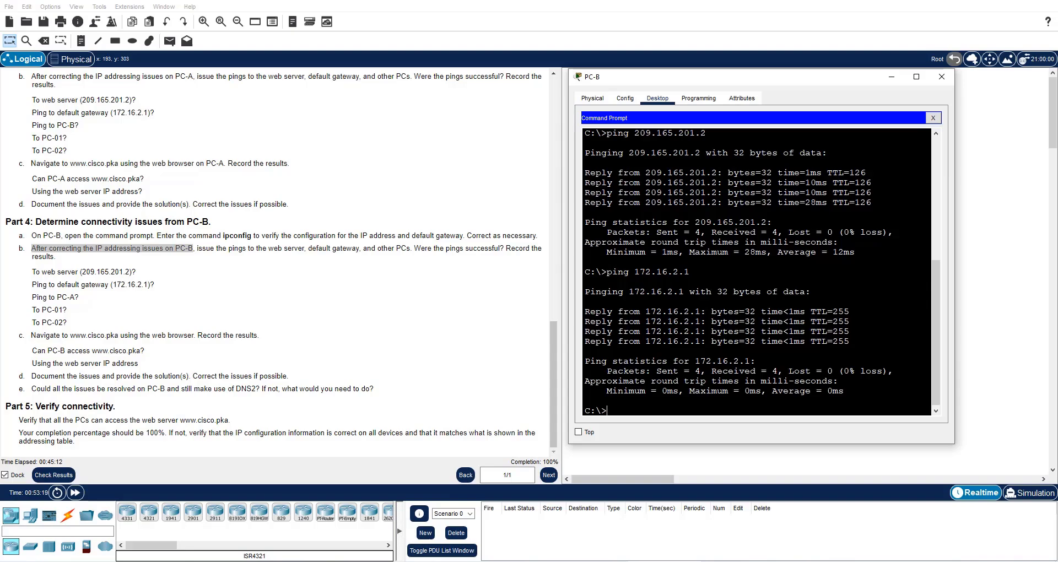
# Look up PC-A's address in the Addressing Table, ping 172.16.2.3 from PC-B, and return to the Part 4 instructions
pyautogui.write('ping 172.16')
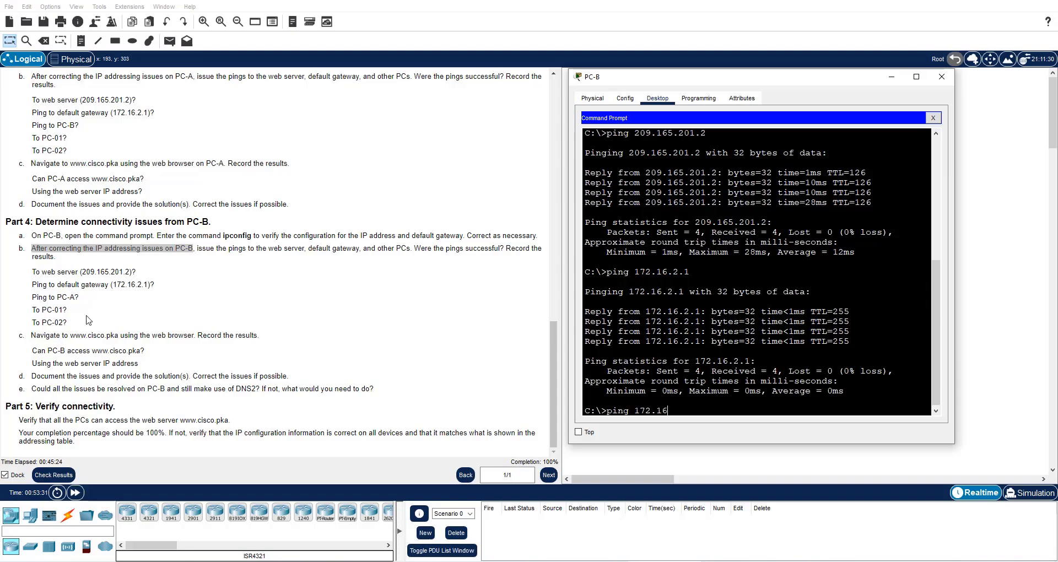
pyautogui.scroll(20, 79, 300)
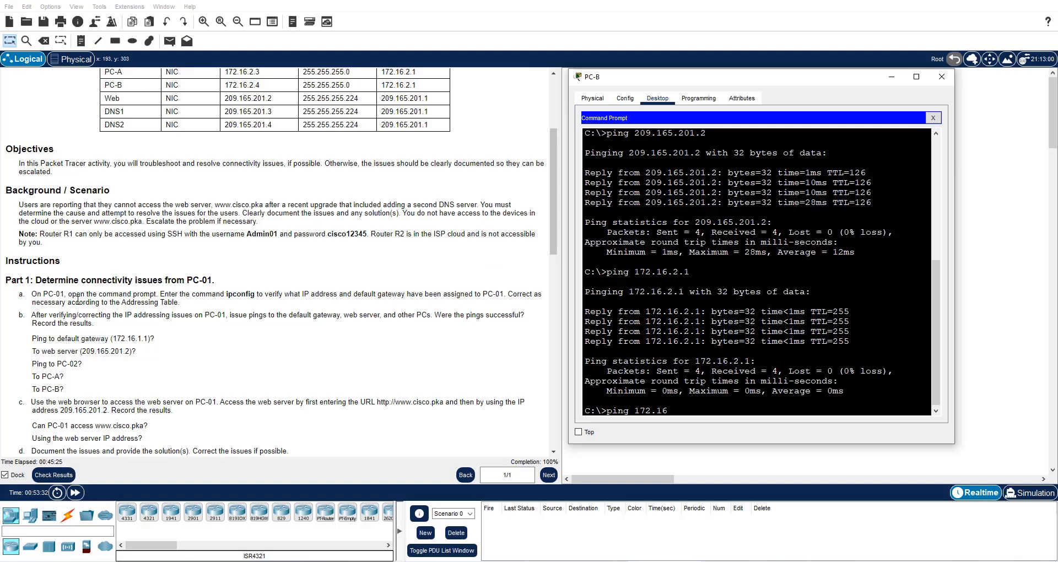
pyautogui.scroll(3, 79, 300)
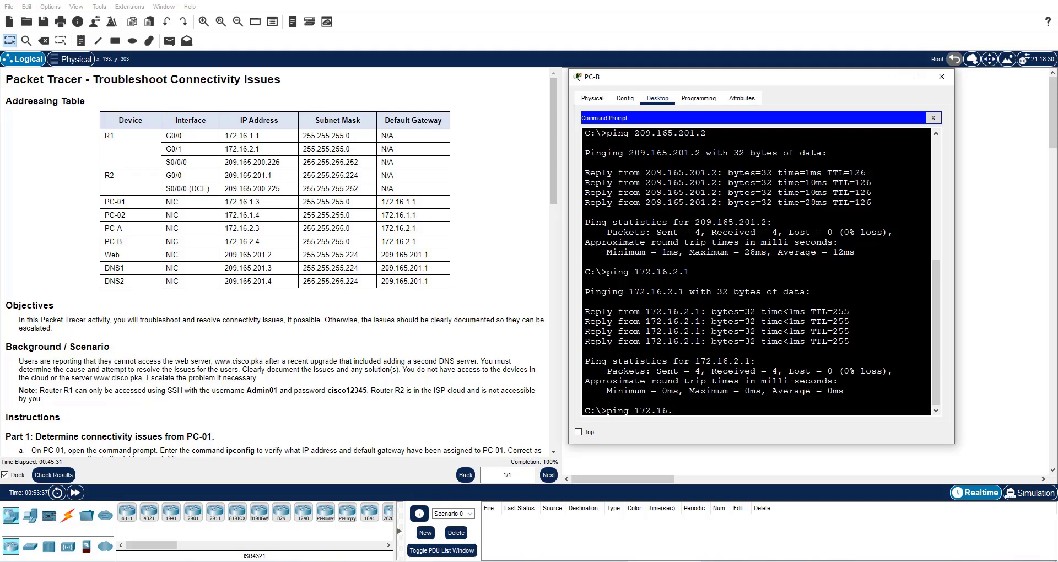
pyautogui.write('.2.3')
pyautogui.press('Return')
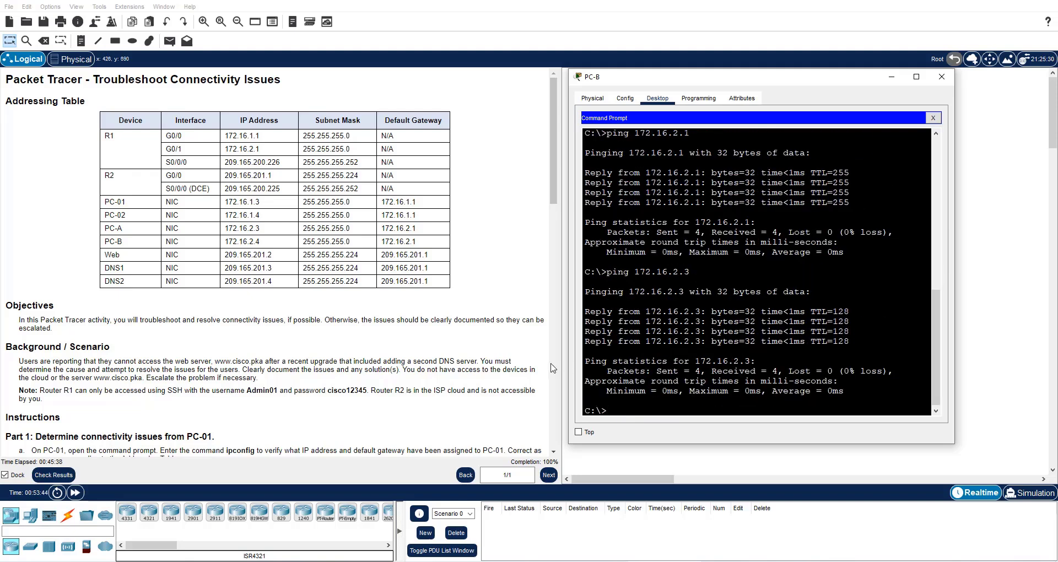
pyautogui.scroll(-10, 377, 329)
pyautogui.scroll(-3, 378, 329)
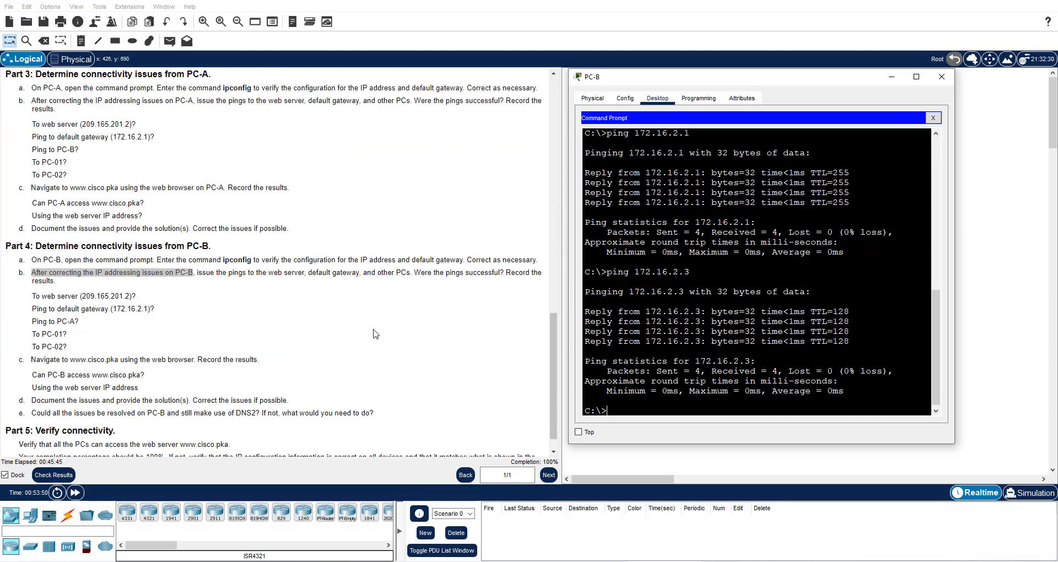
# Ping PC-01 at 172.16.1.3 and PC-02 at 172.16.1.4 from PC-B, and close the command prompt
pyautogui.write('ping 172.1')
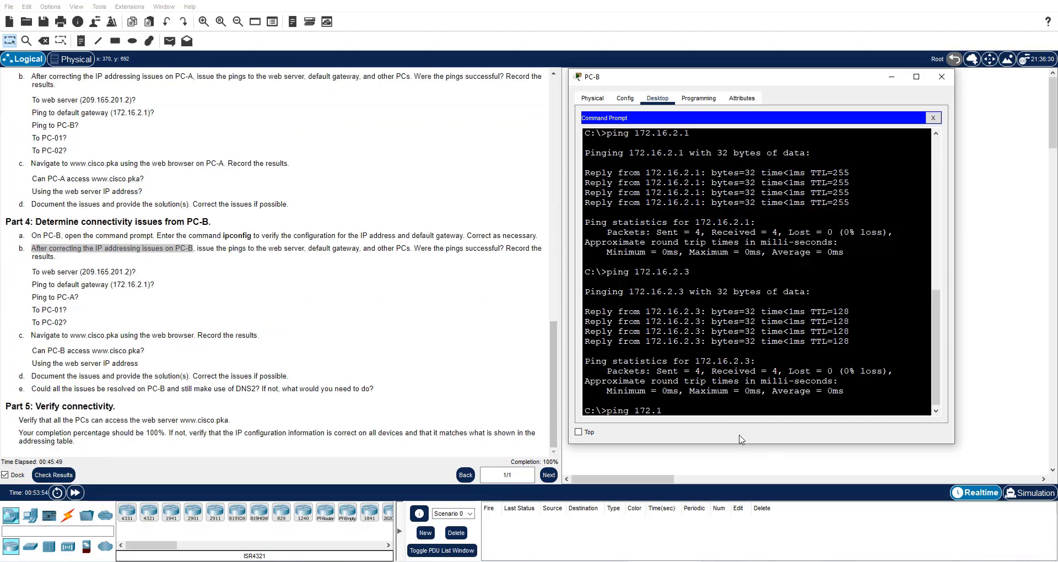
pyautogui.write('6.1.3')
pyautogui.press('Return')
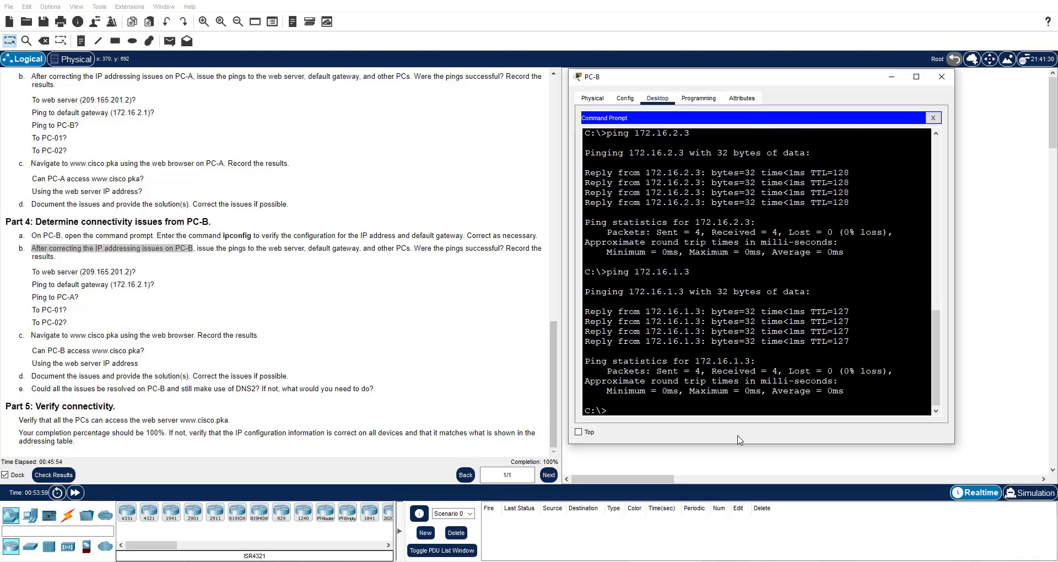
pyautogui.press('Up')
pyautogui.press('BackSpace')
pyautogui.write('4')
pyautogui.press('Return')
pyautogui.click(933, 118)
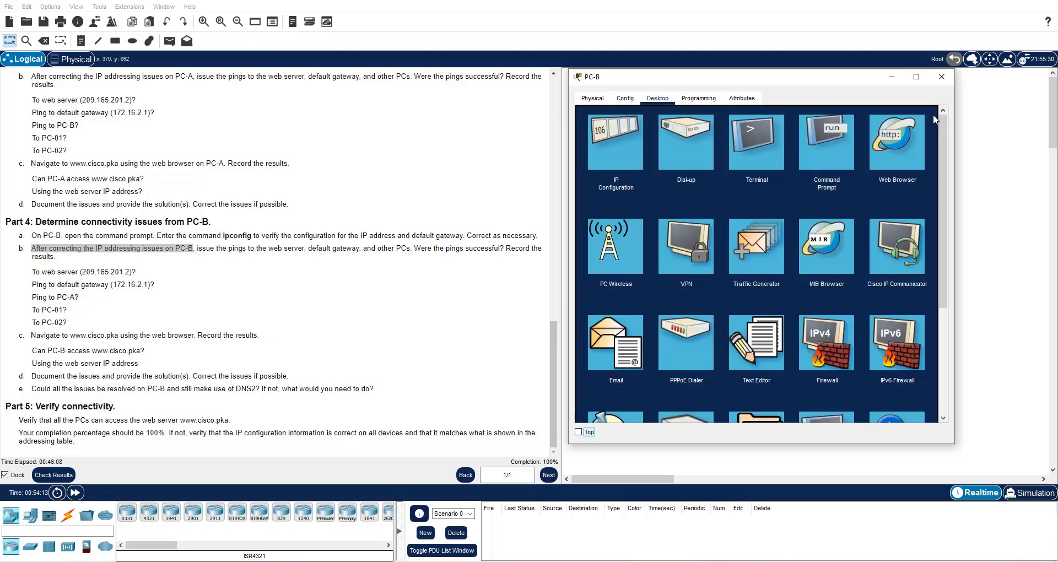
pyautogui.click(898, 140)
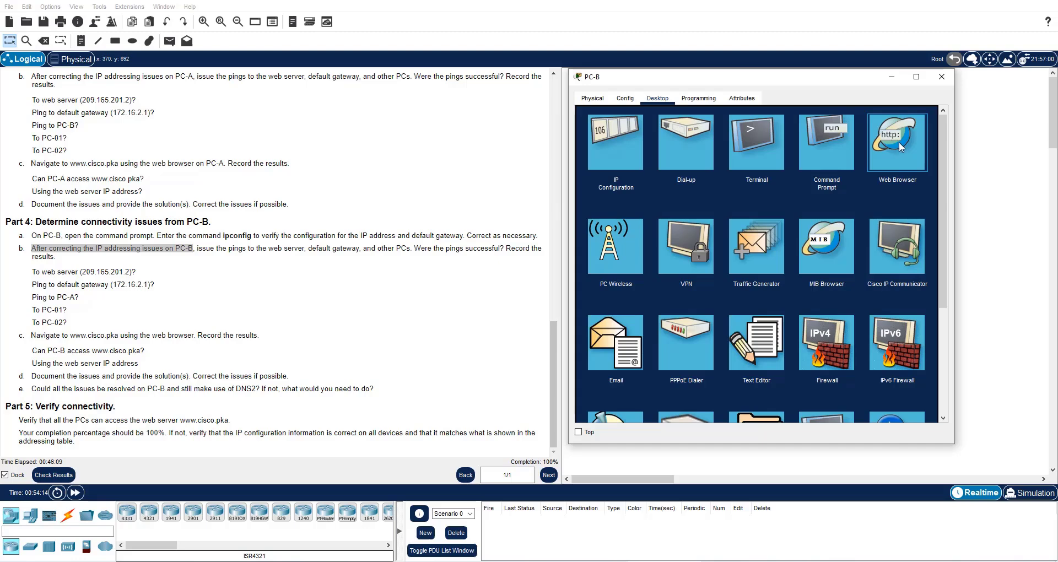
pyautogui.click(898, 140)
pyautogui.click(744, 129)
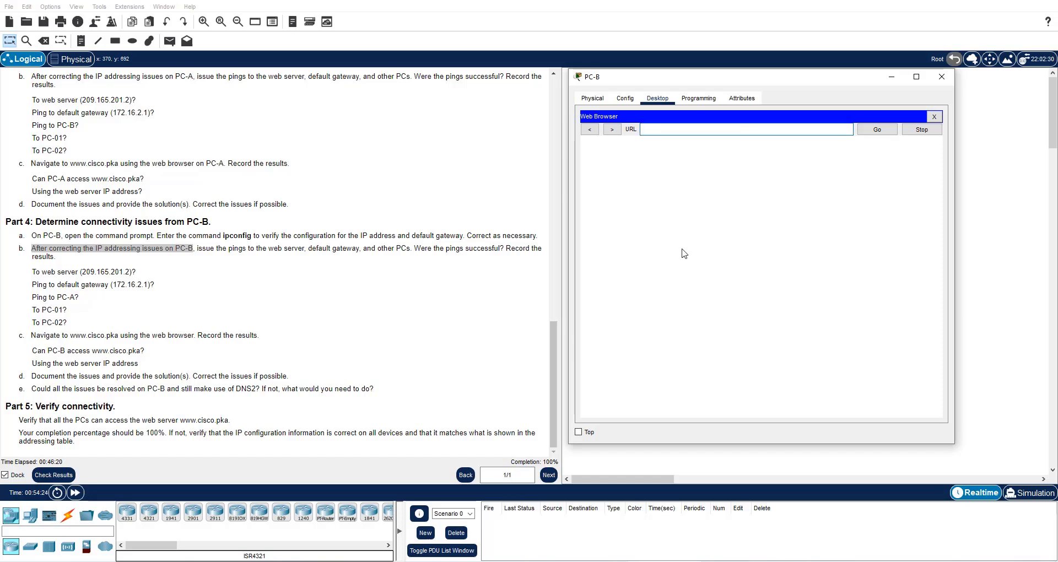
pyautogui.write('www.cisco.pka')
pyautogui.press('Return')
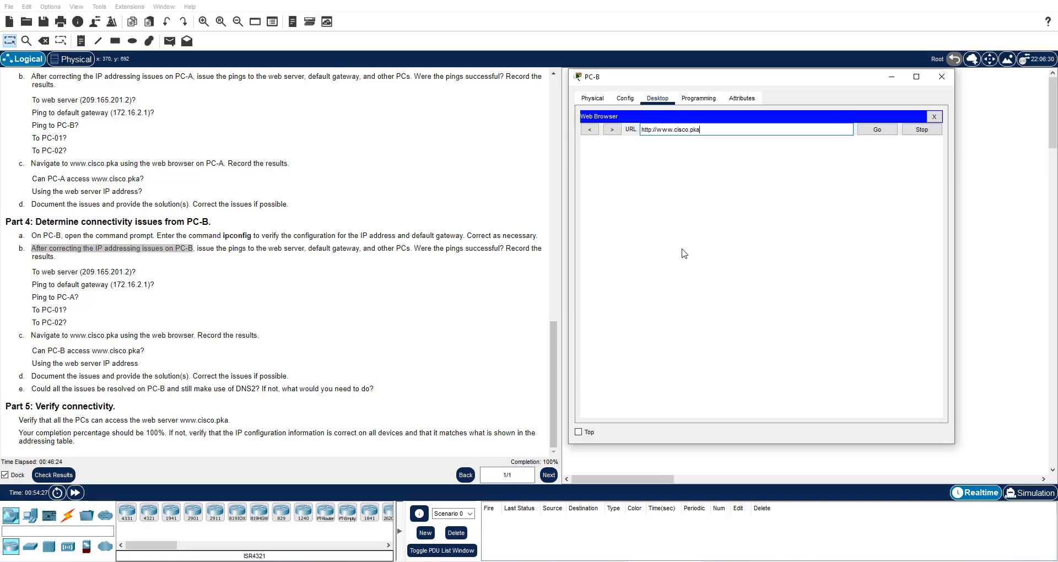
pyautogui.click(941, 77)
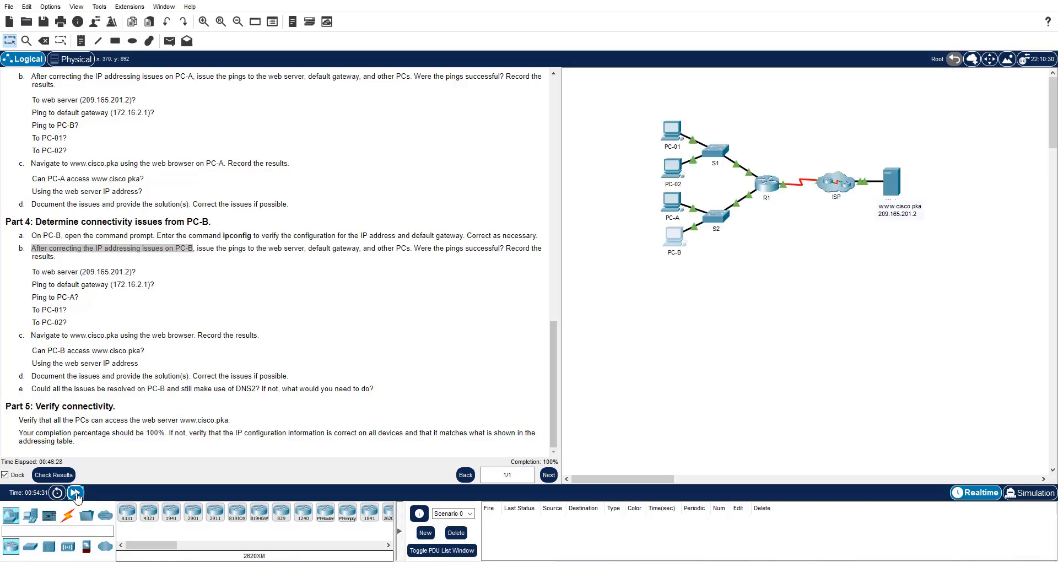
pyautogui.click(686, 240)
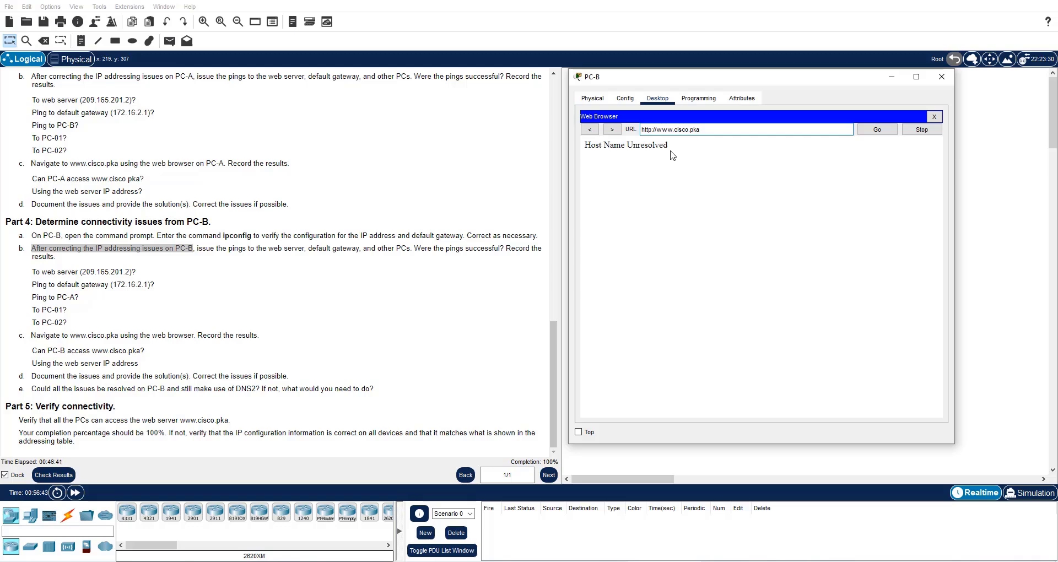
# Load the web server by its IP address 209.165.201.2 in PC-B's web browser, and close the browser
pyautogui.hotkey('ctrl', 'a')
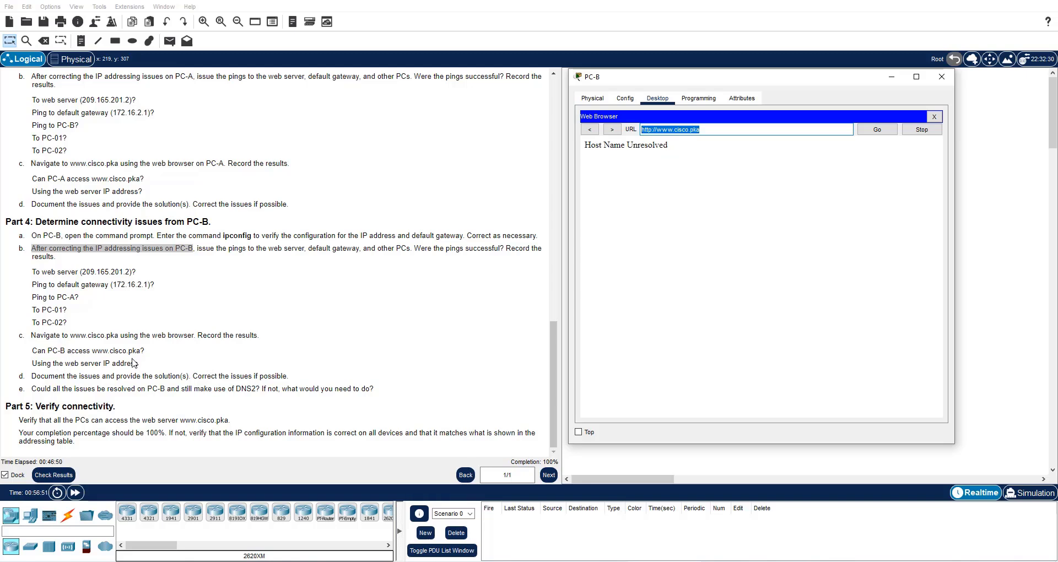
pyautogui.write('209.165.201.2')
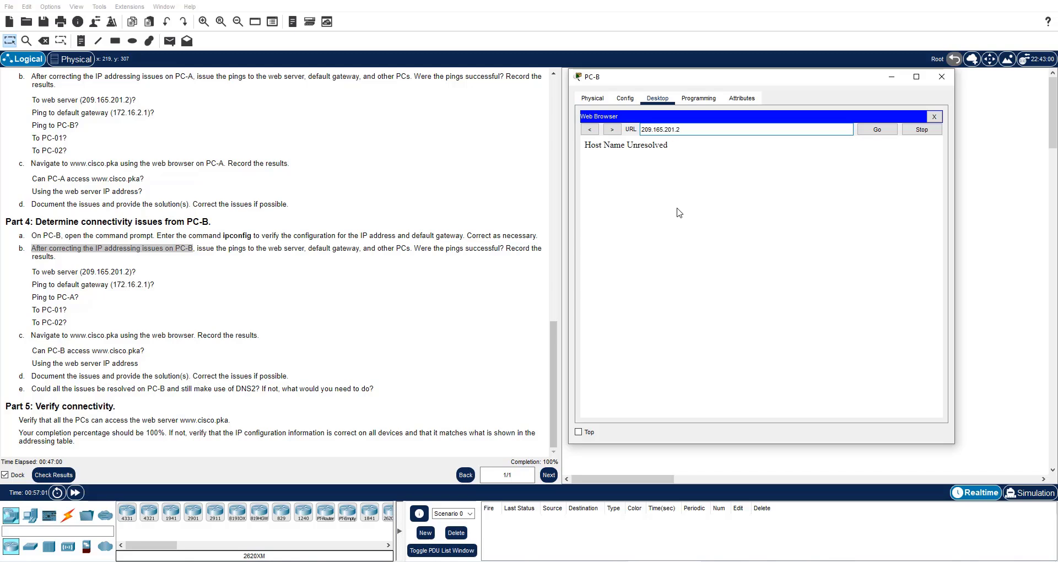
pyautogui.click(877, 130)
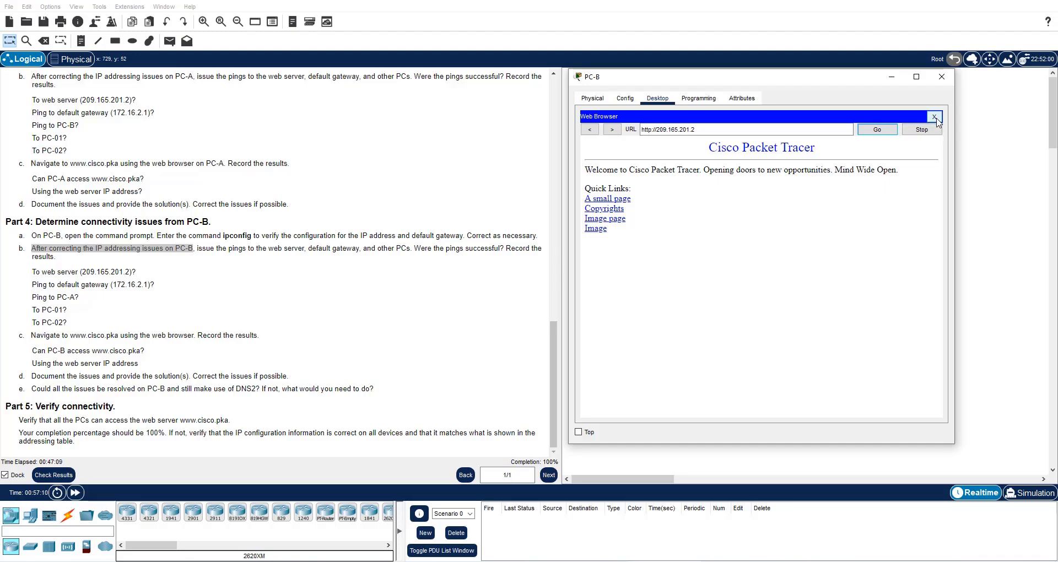
pyautogui.click(936, 117)
# Reopen PC-B's command prompt and run ipconfig at the end of the earlier output
pyautogui.click(829, 136)
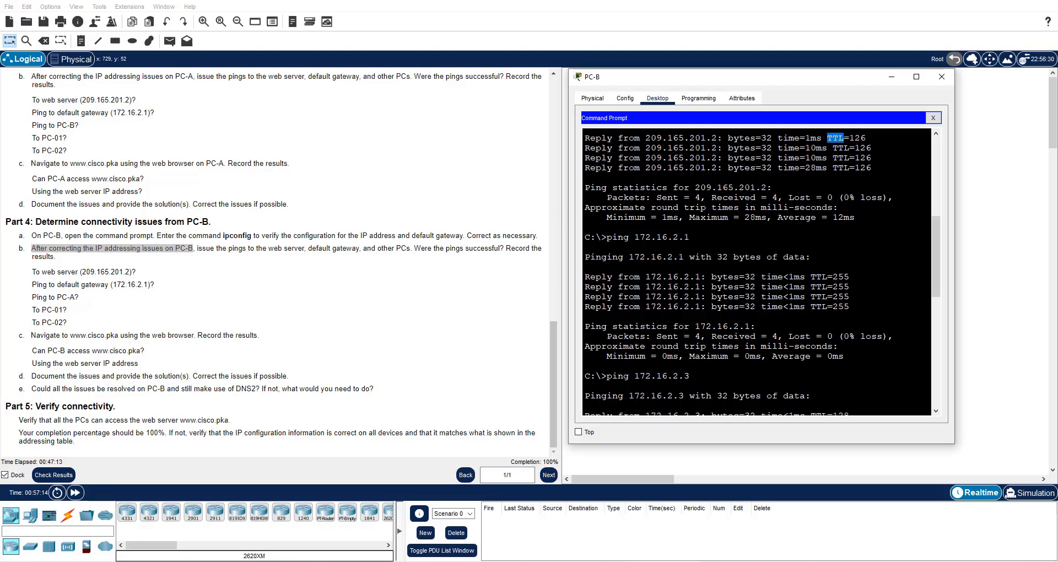
pyautogui.scroll(-13, 756, 272)
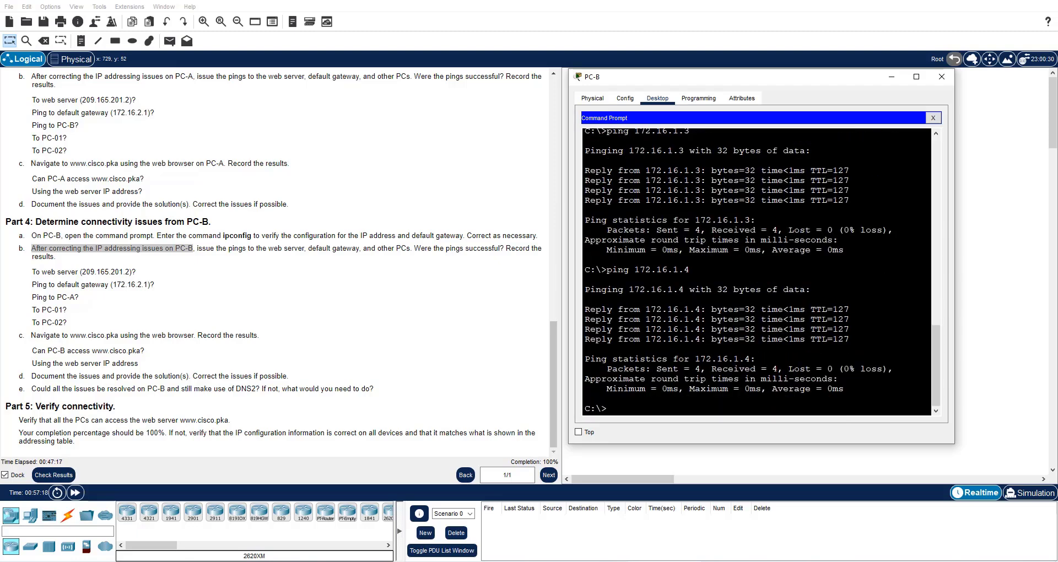
pyautogui.press('Return')
pyautogui.write('ipconf')
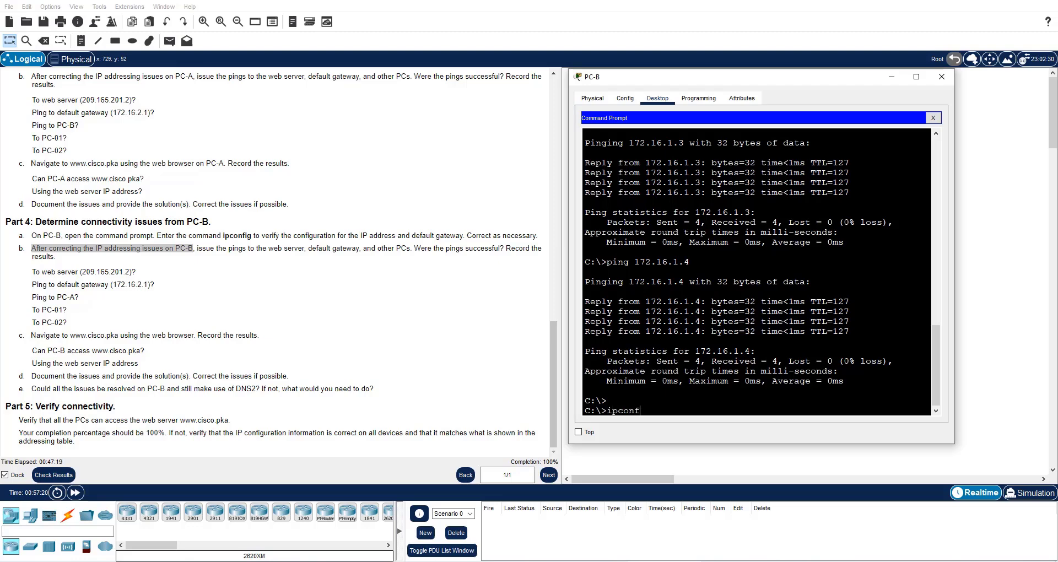
pyautogui.write('ig')
pyautogui.press('Return')
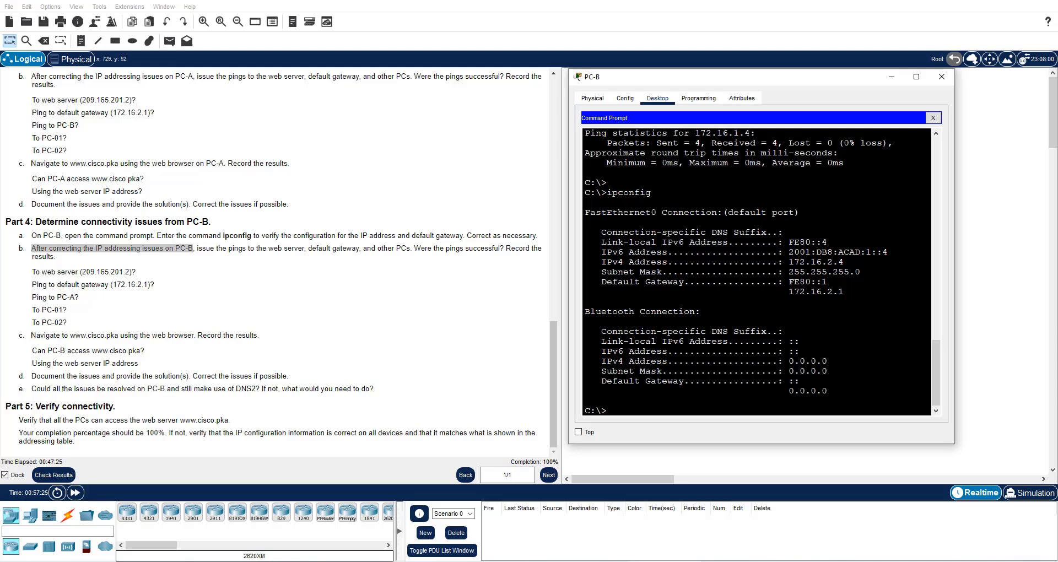
# Run ipconfig /all on PC-B and compare its DNS server entry with the Addressing Table
pyautogui.press('Up')
pyautogui.write('/')
pyautogui.press('Return')
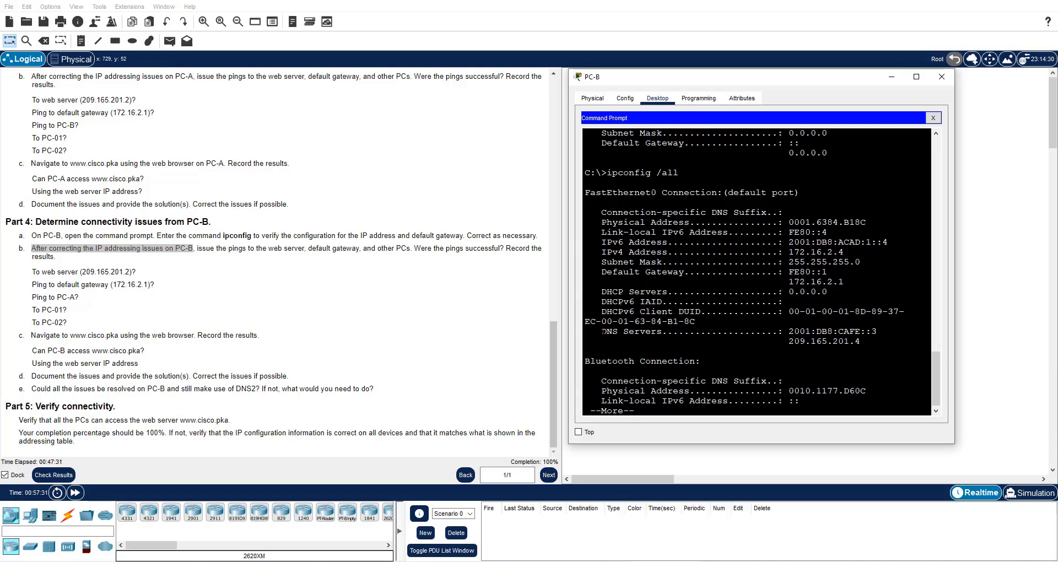
pyautogui.moveTo(601, 331); pyautogui.dragTo(861, 342)
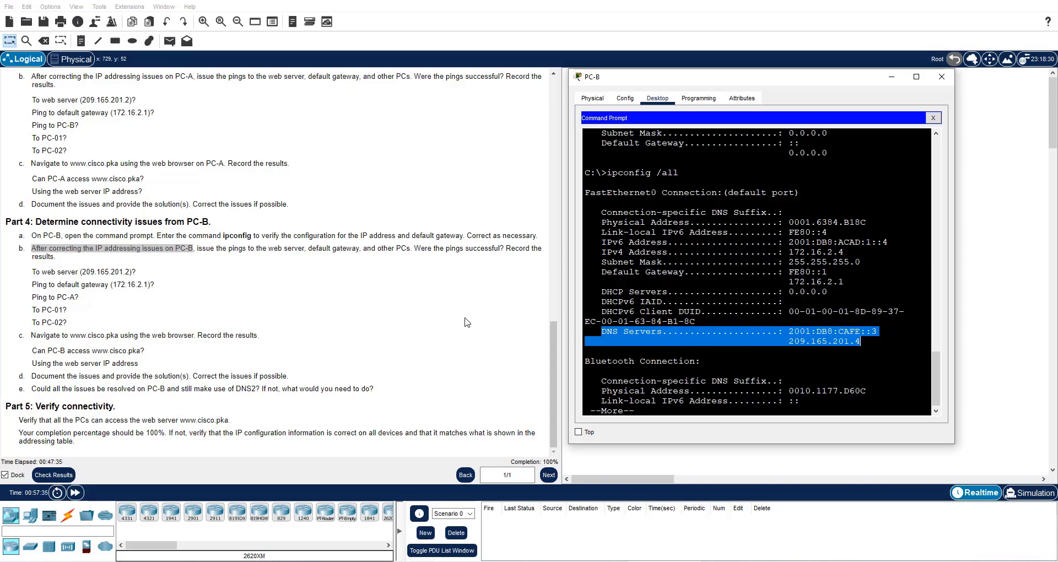
pyautogui.scroll(15, 467, 322)
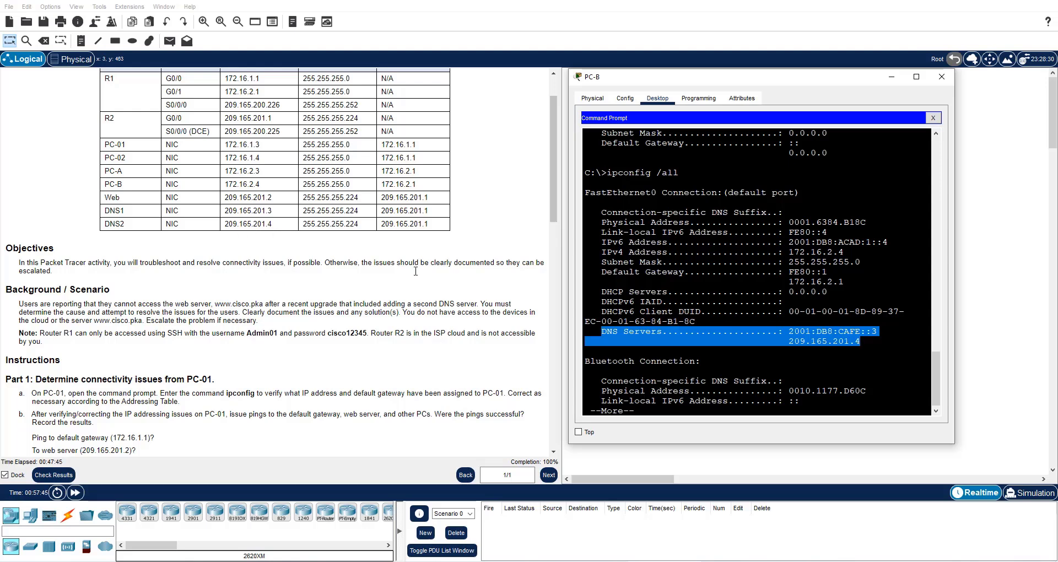
pyautogui.press('space')
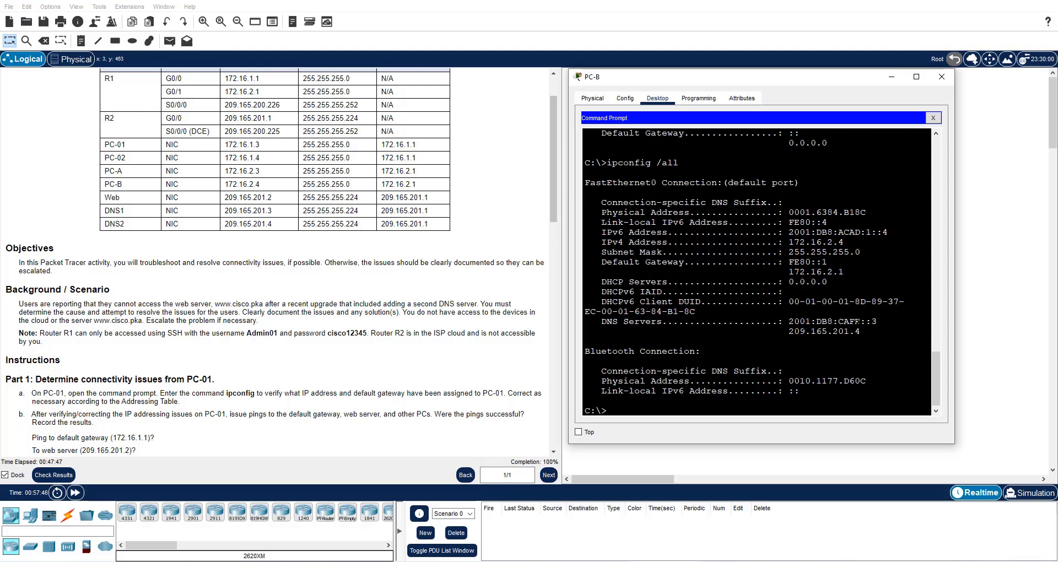
# Ping the DNS servers 209.165.201.4 and 209.165.201.3 from PC-B, and close the command prompt
pyautogui.write('ping 209.165.201.4')
pyautogui.press('Return')
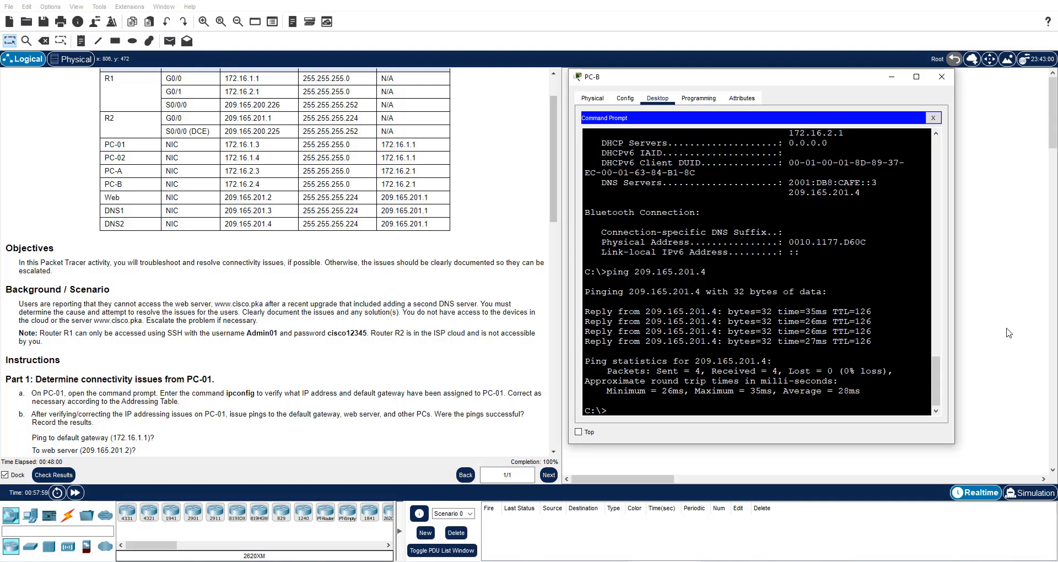
pyautogui.moveTo(819, 77); pyautogui.dragTo(795, 83)
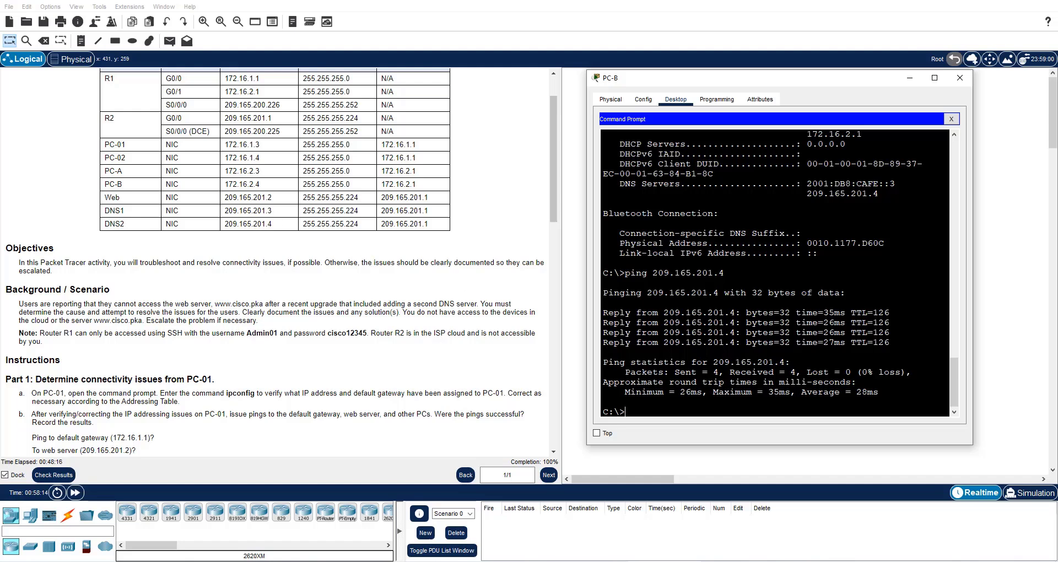
pyautogui.write('ping 209.165.201.3')
pyautogui.press('Return')
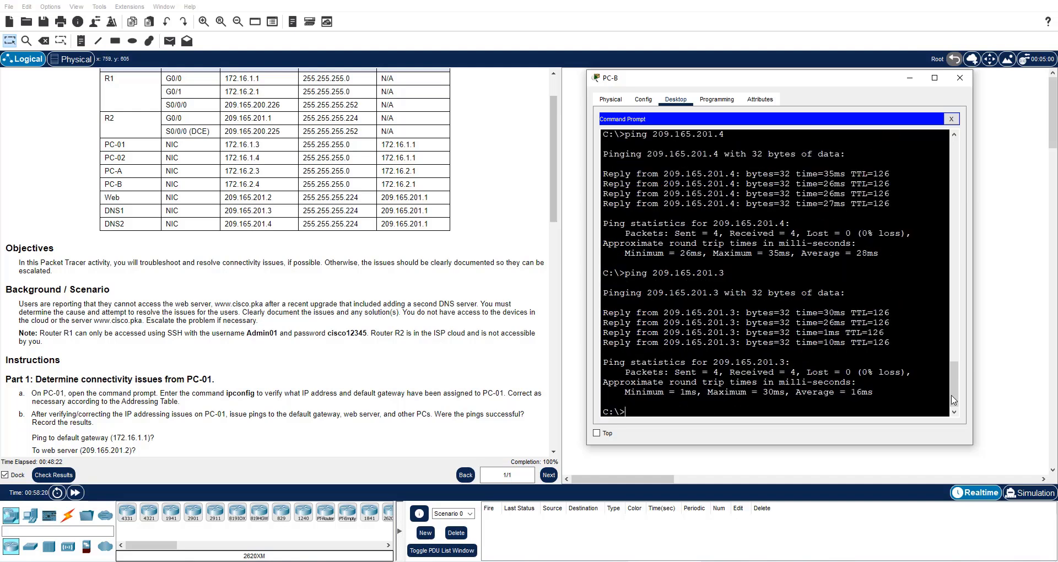
pyautogui.moveTo(954, 401); pyautogui.dragTo(953, 125)
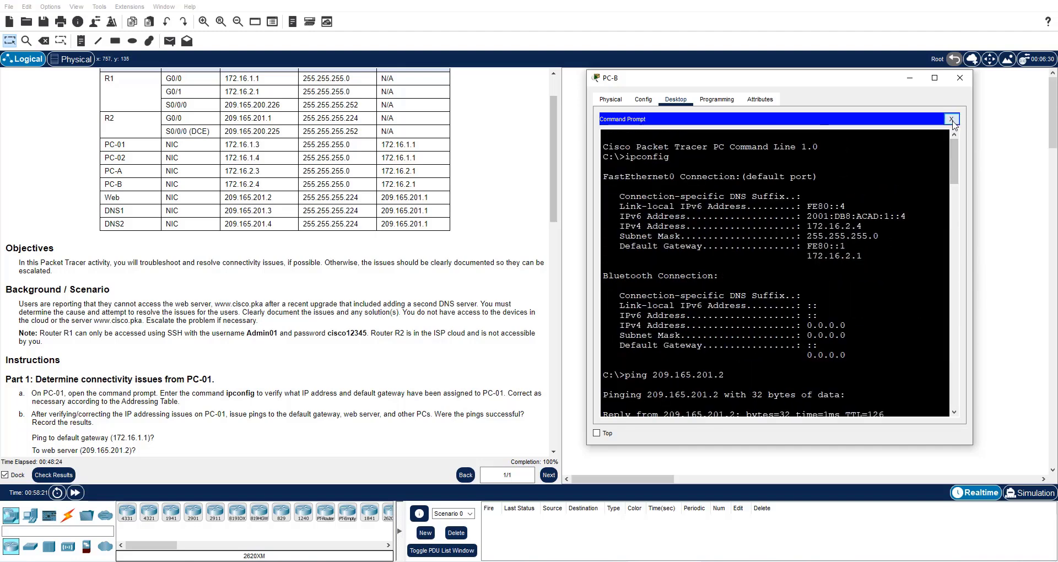
pyautogui.click(952, 119)
# Set the IPv4 DNS server to 209.165.201.3 in PC-B's IP configuration and close it
pyautogui.click(637, 146)
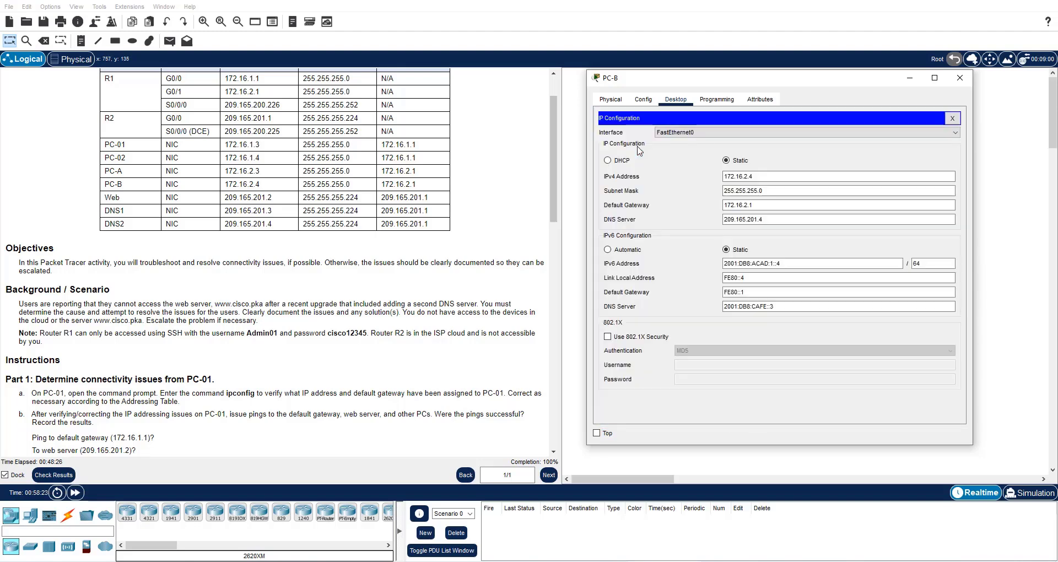
pyautogui.click(791, 219)
pyautogui.press('BackSpace')
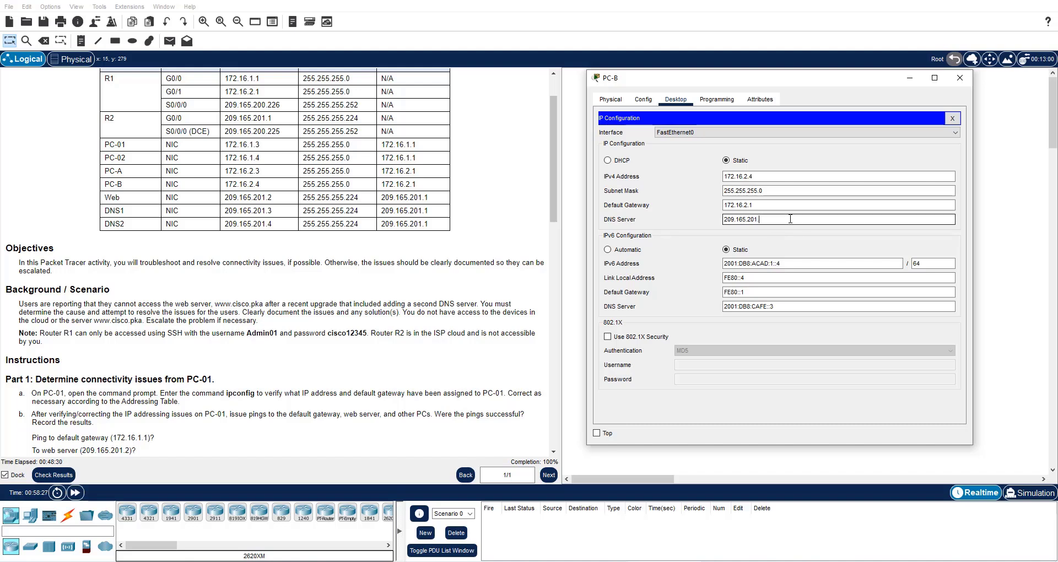
pyautogui.write('3')
pyautogui.click(688, 202)
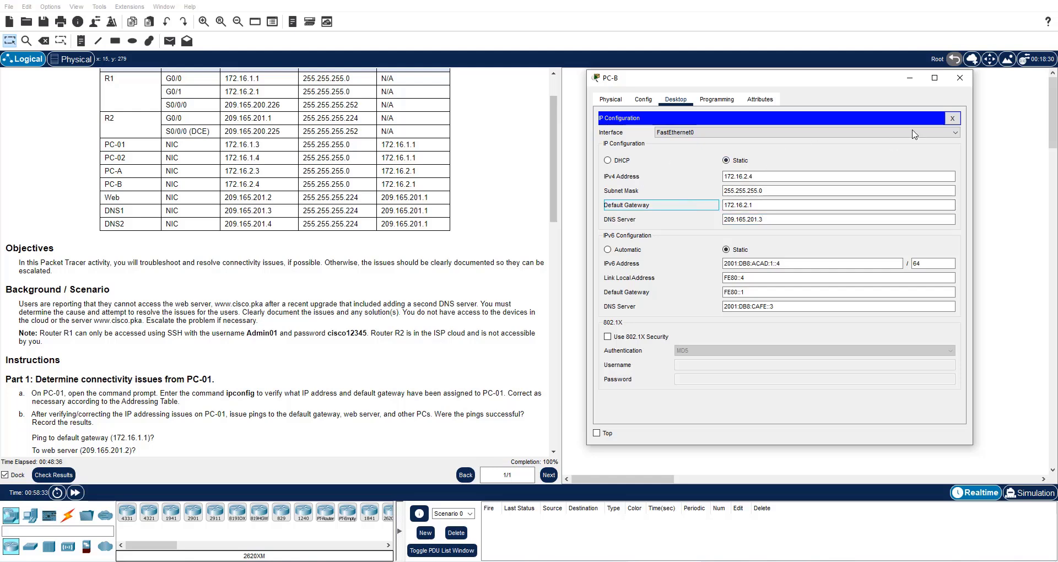
pyautogui.click(953, 119)
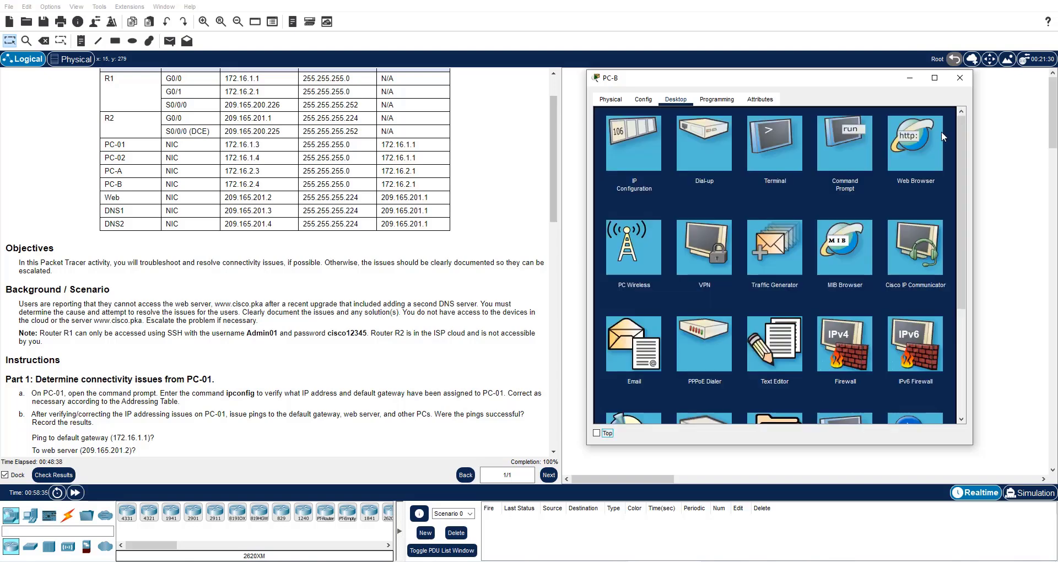
pyautogui.click(915, 145)
pyautogui.write('ww')
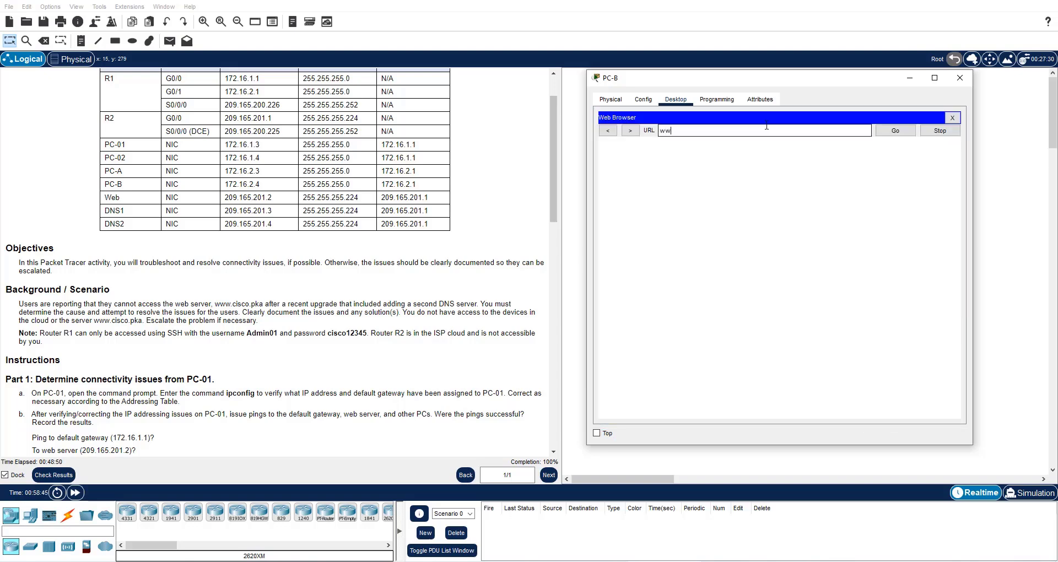
pyautogui.write('w.cisco.pka')
pyautogui.click(894, 132)
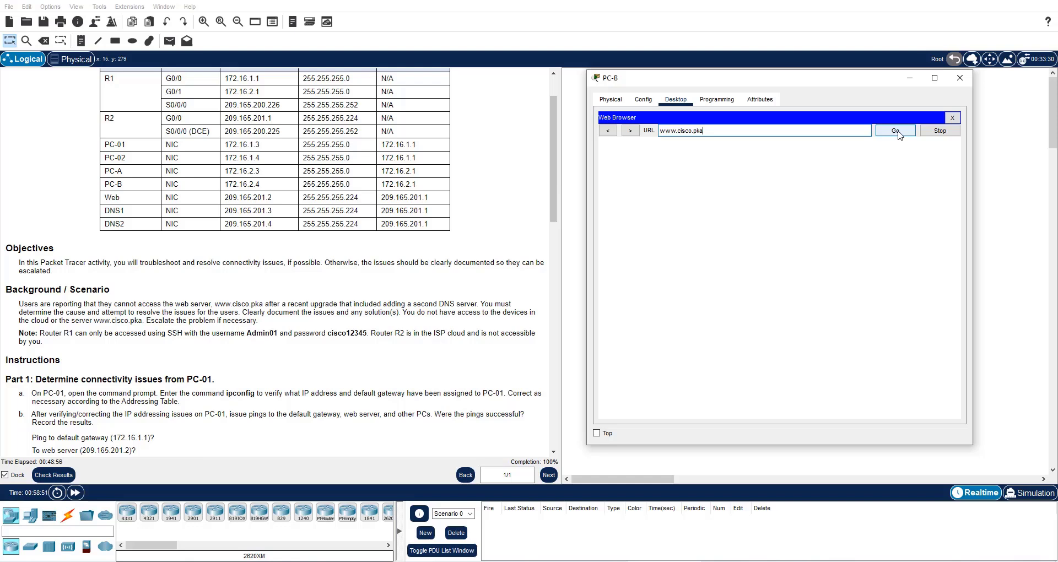
pyautogui.click(898, 131)
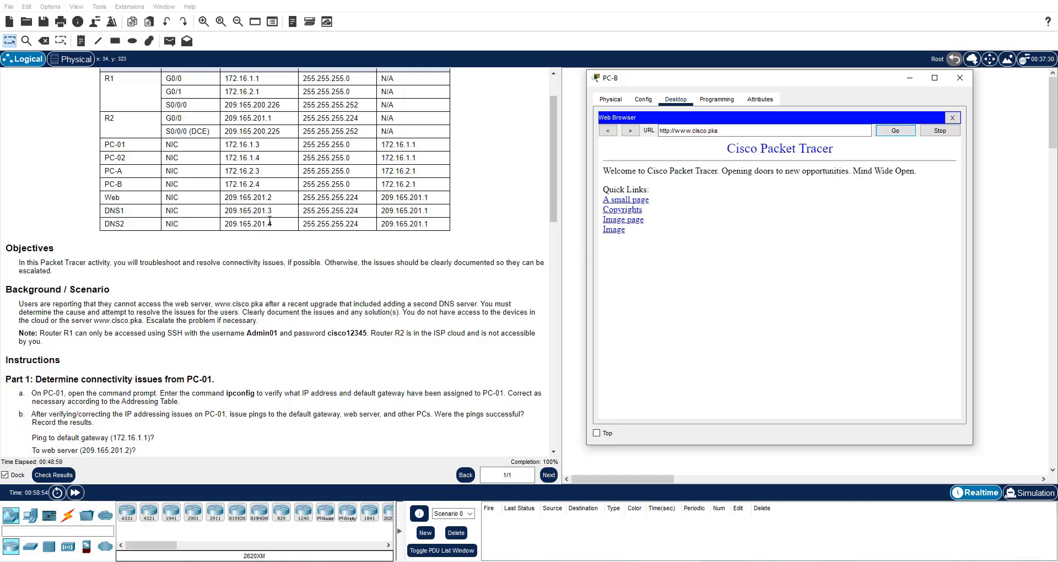
# Review the DNS1 row in the Addressing Table and Part 4 items d and e on documenting the issues and using DNS2
pyautogui.moveTo(272, 212); pyautogui.dragTo(132, 214)
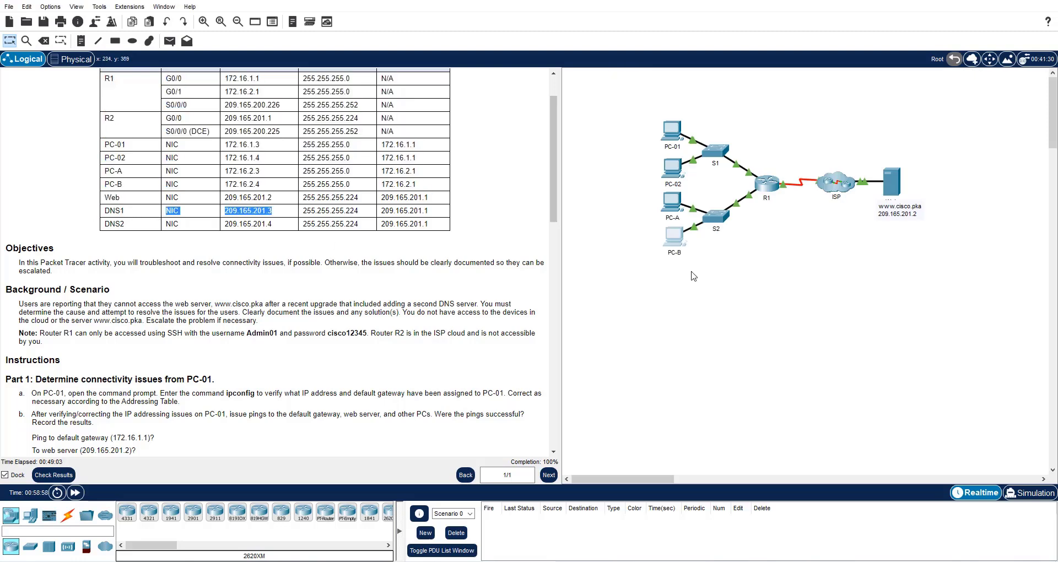
pyautogui.scroll(-10, 319, 363)
pyautogui.scroll(-9, 320, 364)
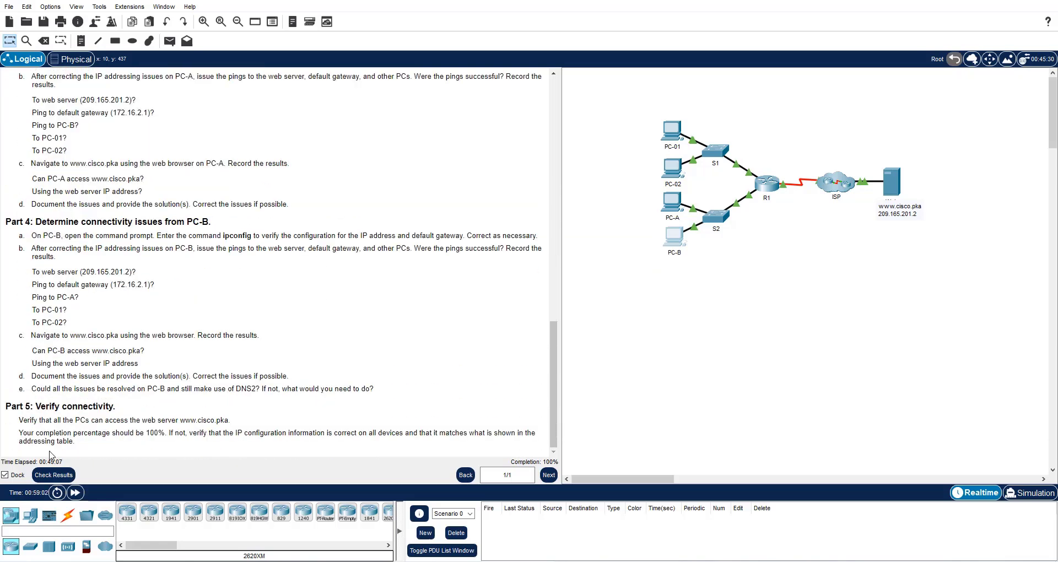
pyautogui.doubleClick(34, 377)
pyautogui.moveTo(103, 372); pyautogui.dragTo(298, 375)
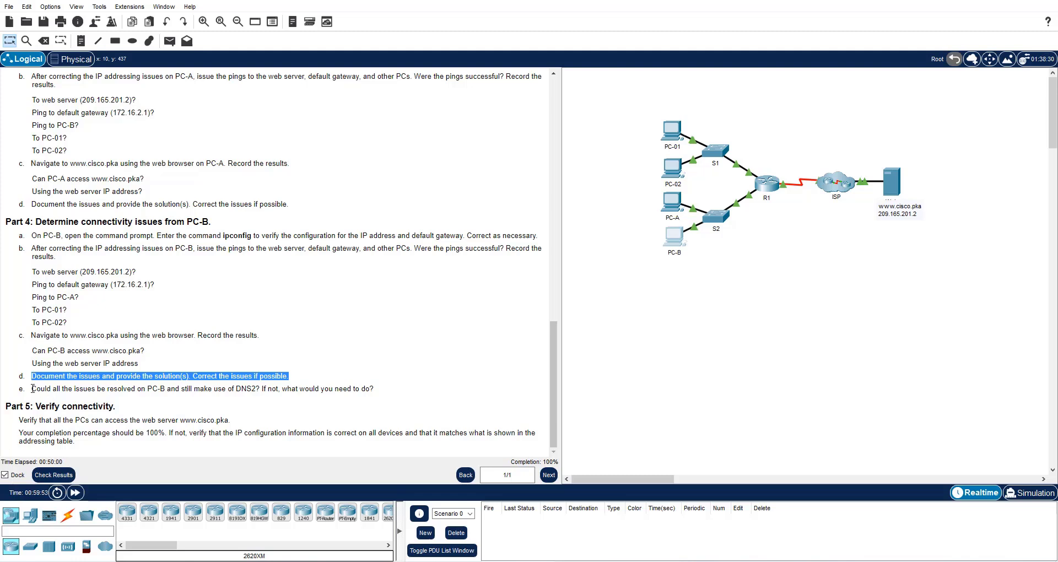
pyautogui.moveTo(33, 389); pyautogui.dragTo(415, 389)
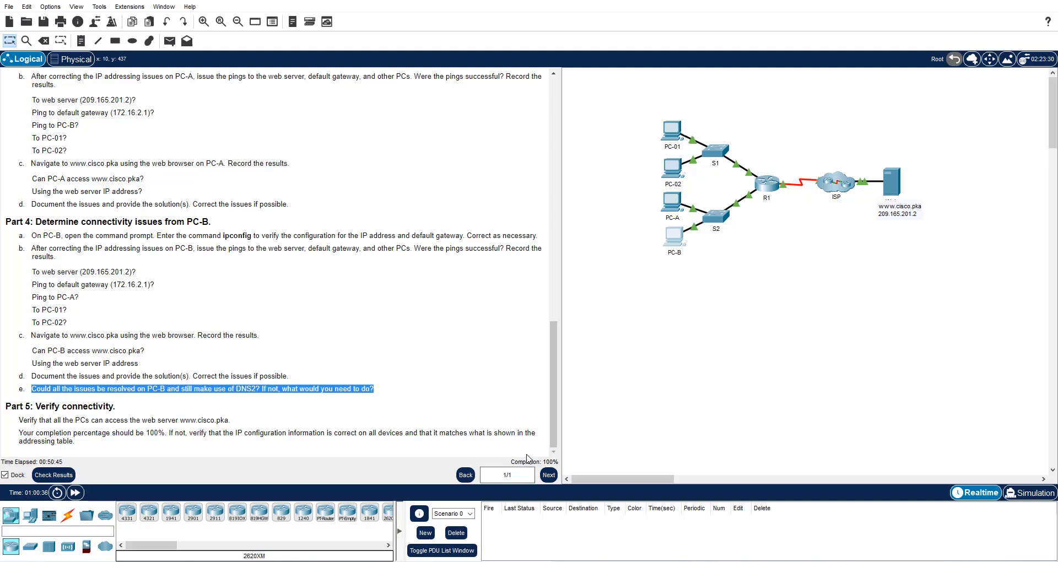
pyautogui.click(208, 404)
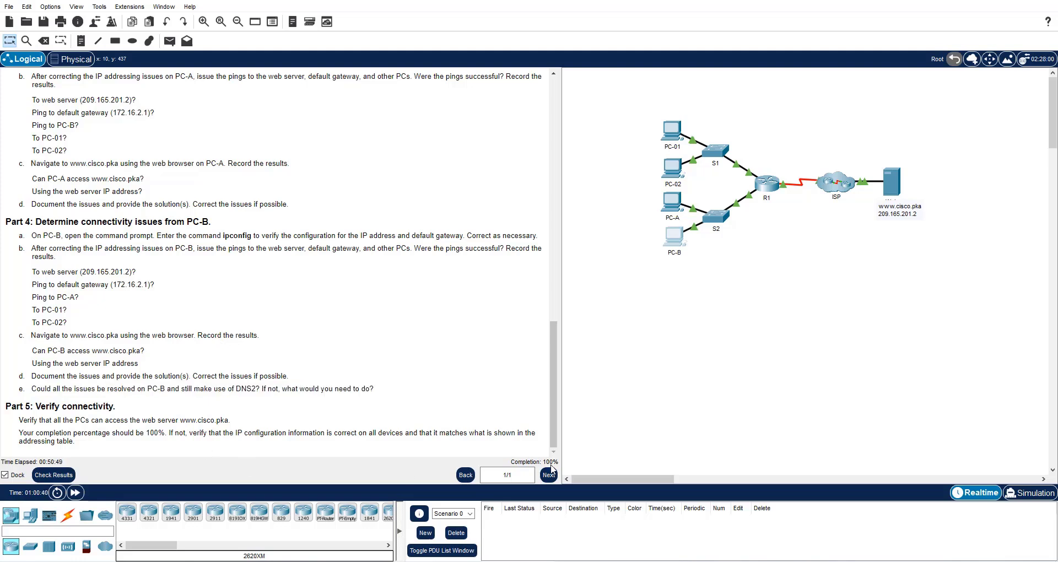